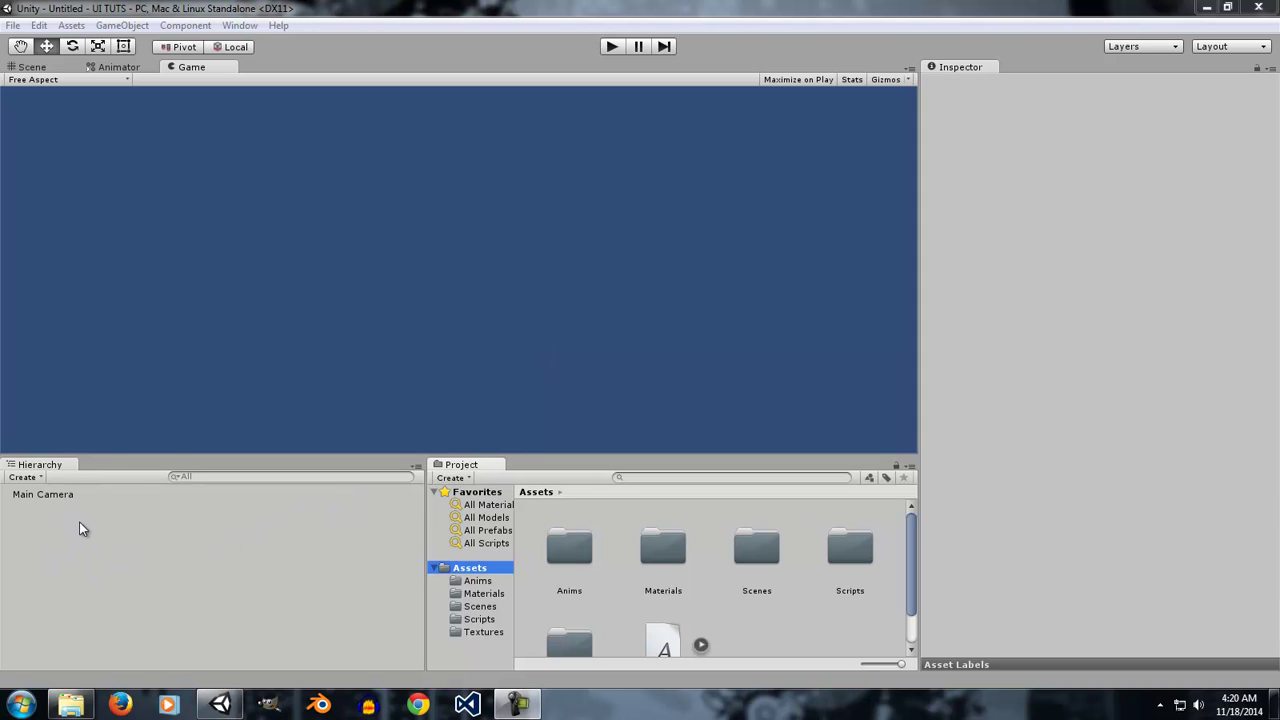
# Step: Add a UI button to the scene
pyautogui.rightClick(39, 541)
pyautogui.moveTo(96, 497)
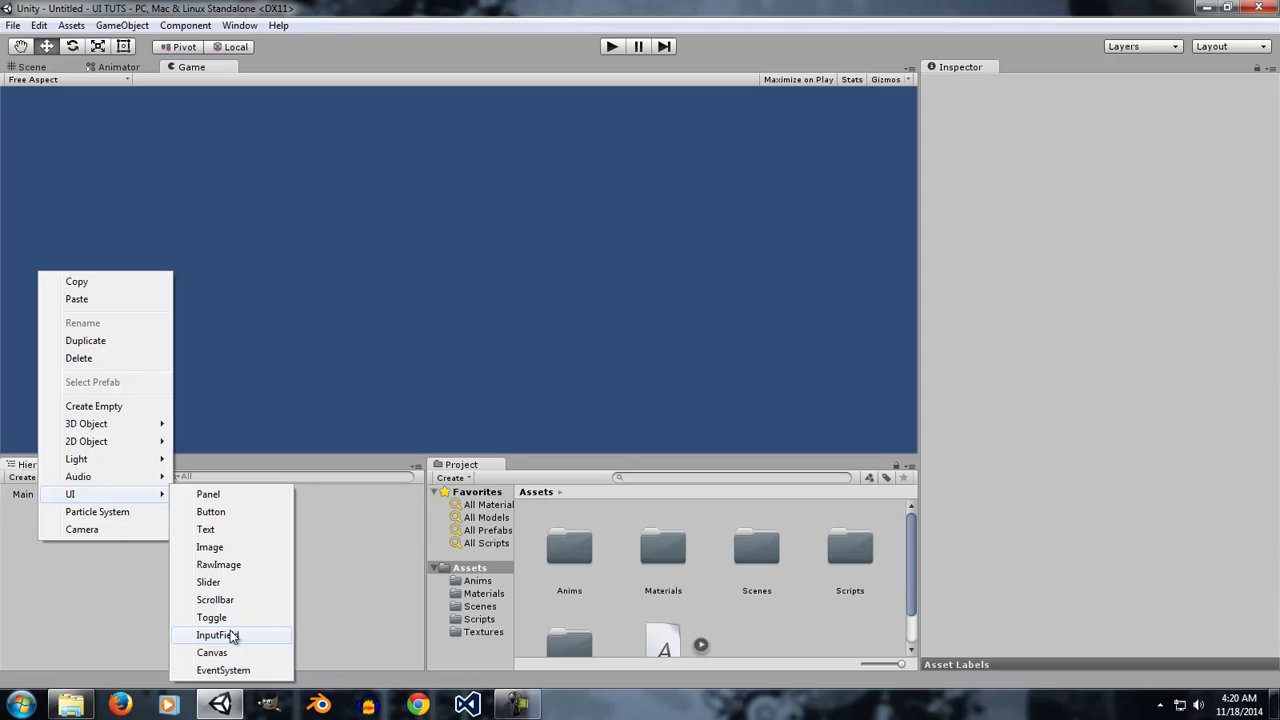
pyautogui.click(211, 511)
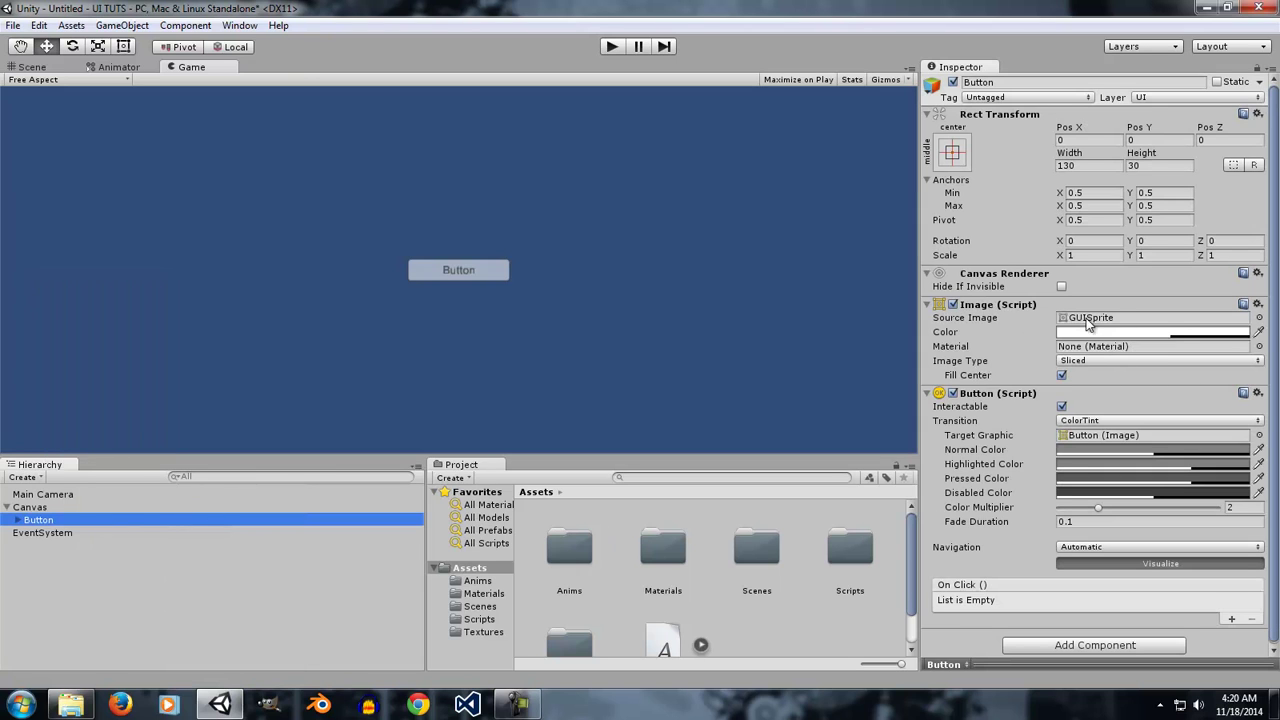
# Step: Delete the button, the EventSystem and the Canvas, leaving only the Main Camera in the scene
pyautogui.click(66, 556)
pyautogui.click(57, 521)
pyautogui.press('Delete')
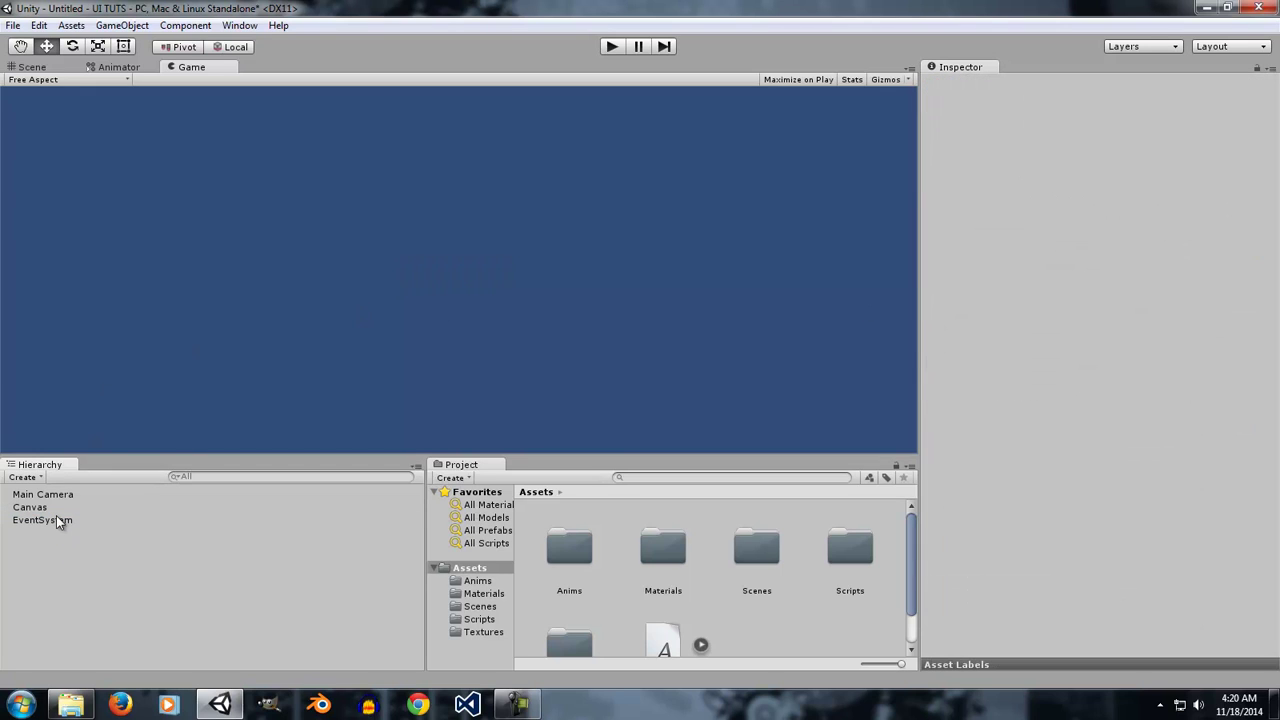
pyautogui.click(57, 514)
pyautogui.click(63, 520)
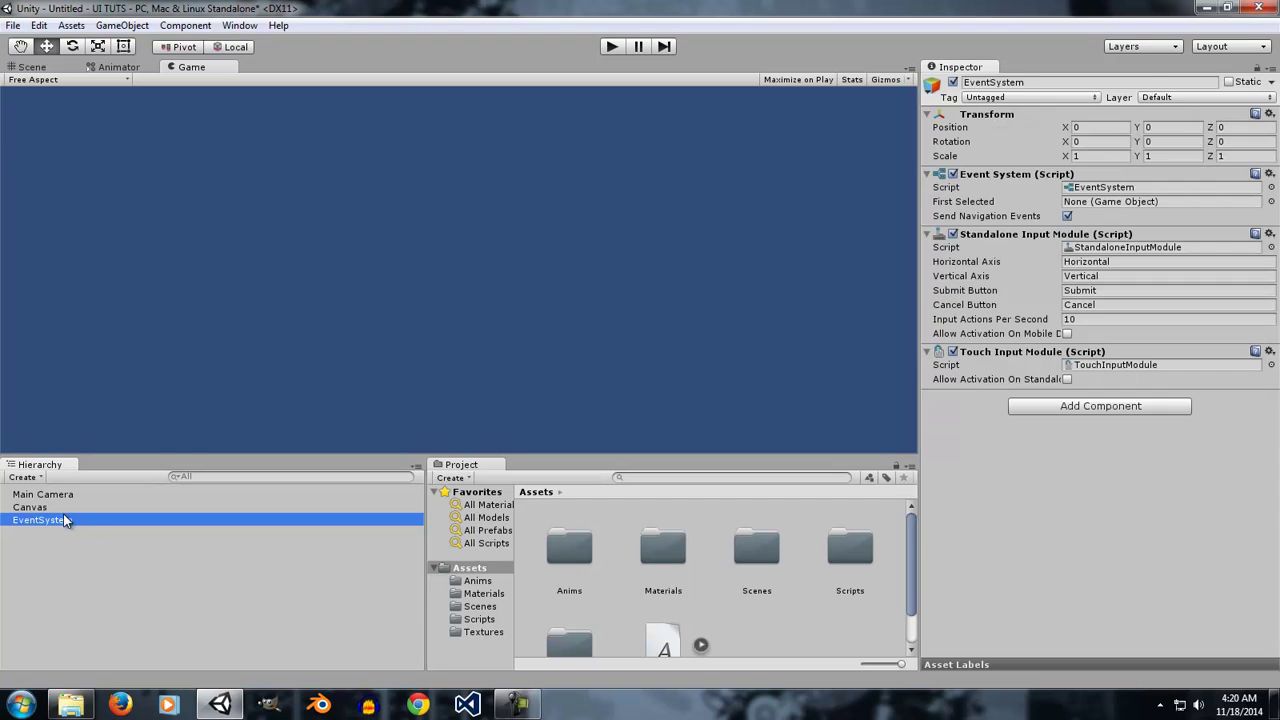
pyautogui.press('Delete')
pyautogui.click(22, 510)
# Step: Add a UI image to the scene
pyautogui.rightClick(60, 566)
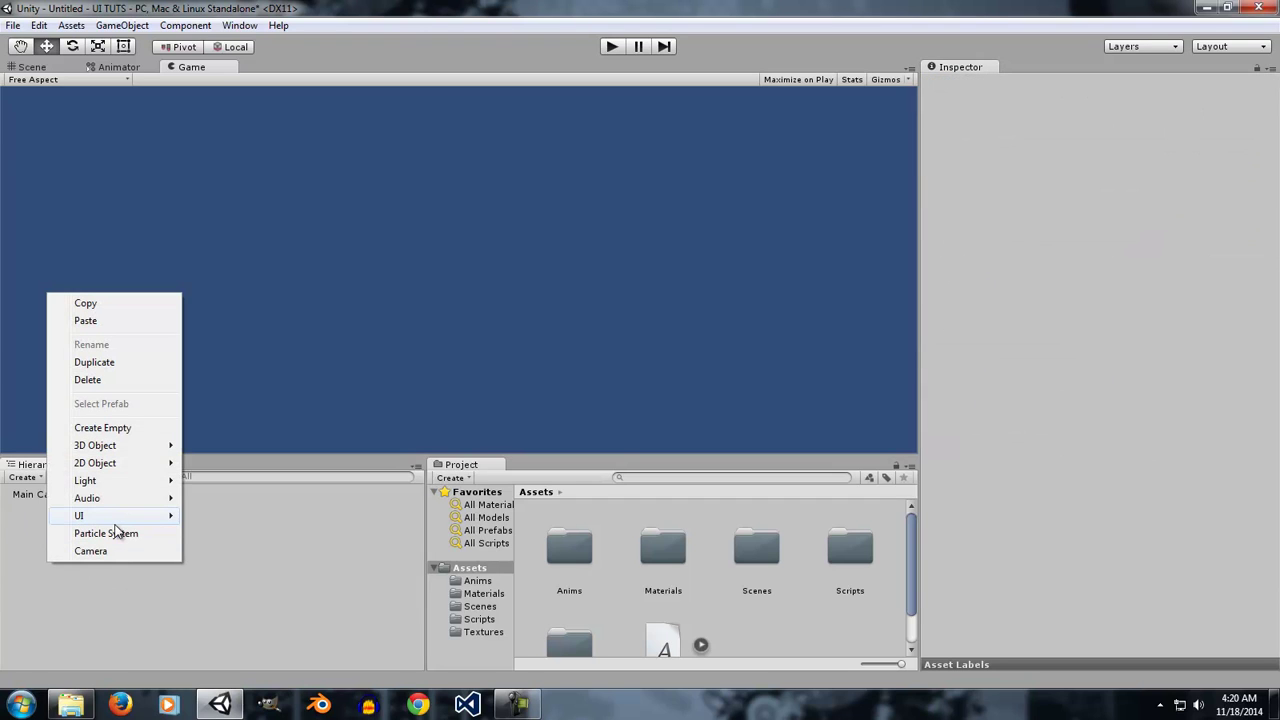
pyautogui.moveTo(120, 515)
pyautogui.click(246, 568)
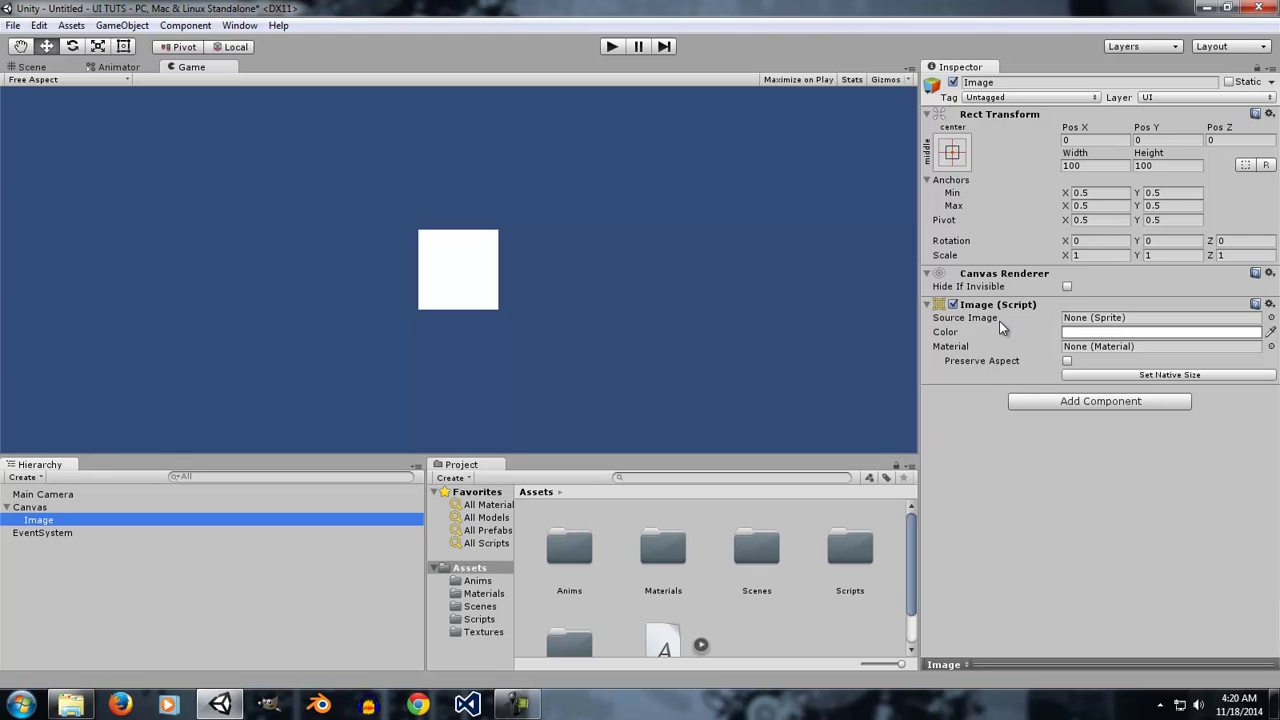
# Step: Assign the speech-bubble-md sprite as the image's source image
pyautogui.click(1271, 317)
pyautogui.click(620, 473)
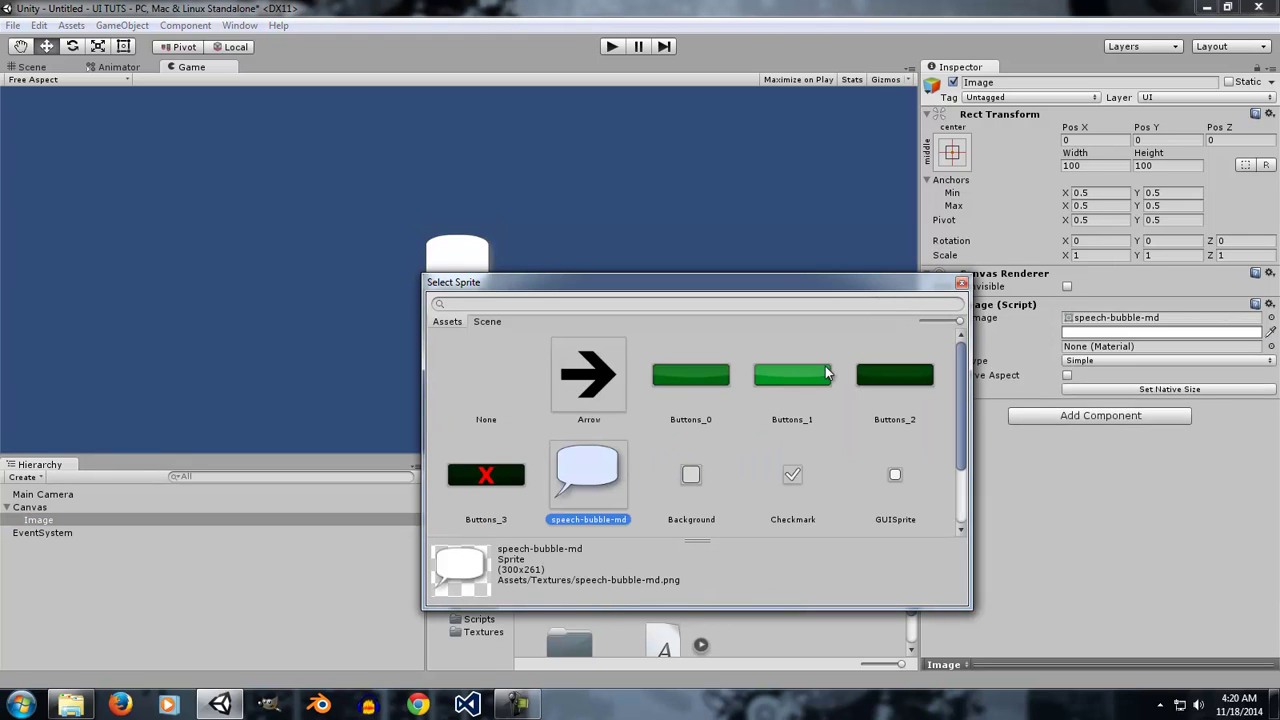
pyautogui.click(961, 284)
# Step: Switch to the Scene view and frame the speech bubble image from the front
pyautogui.click(64, 520)
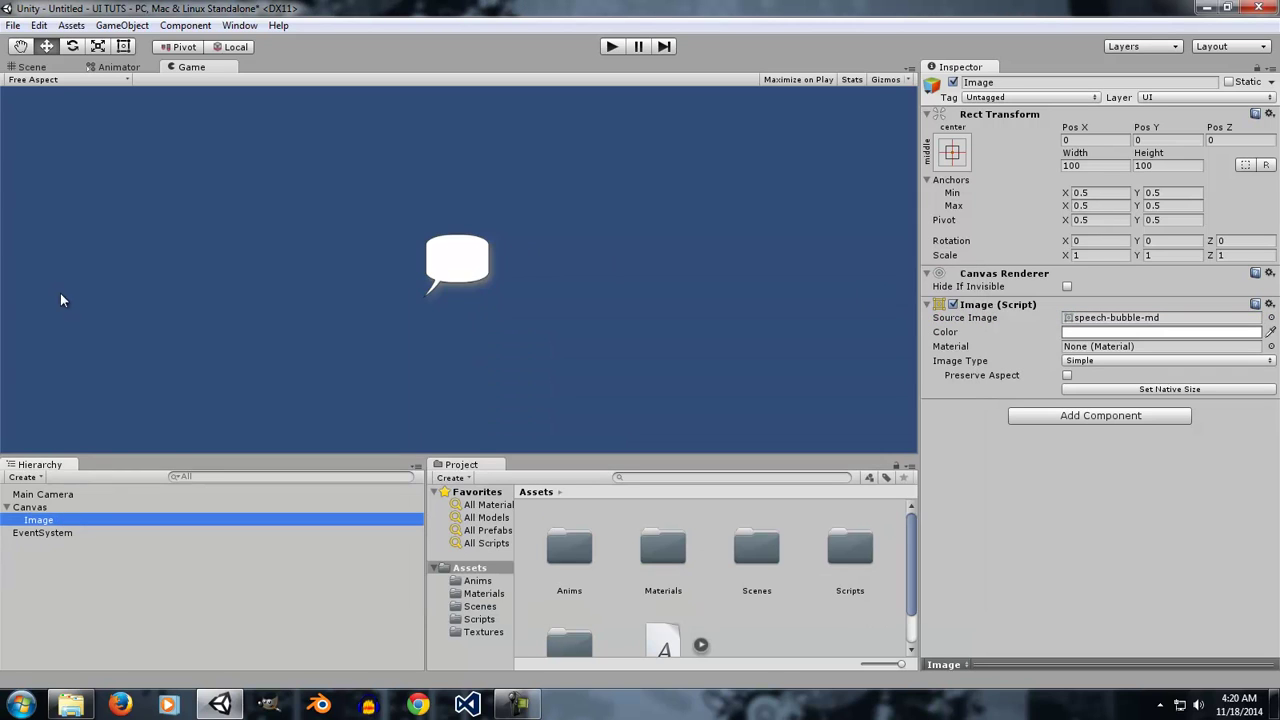
pyautogui.click(32, 66)
pyautogui.doubleClick(58, 520)
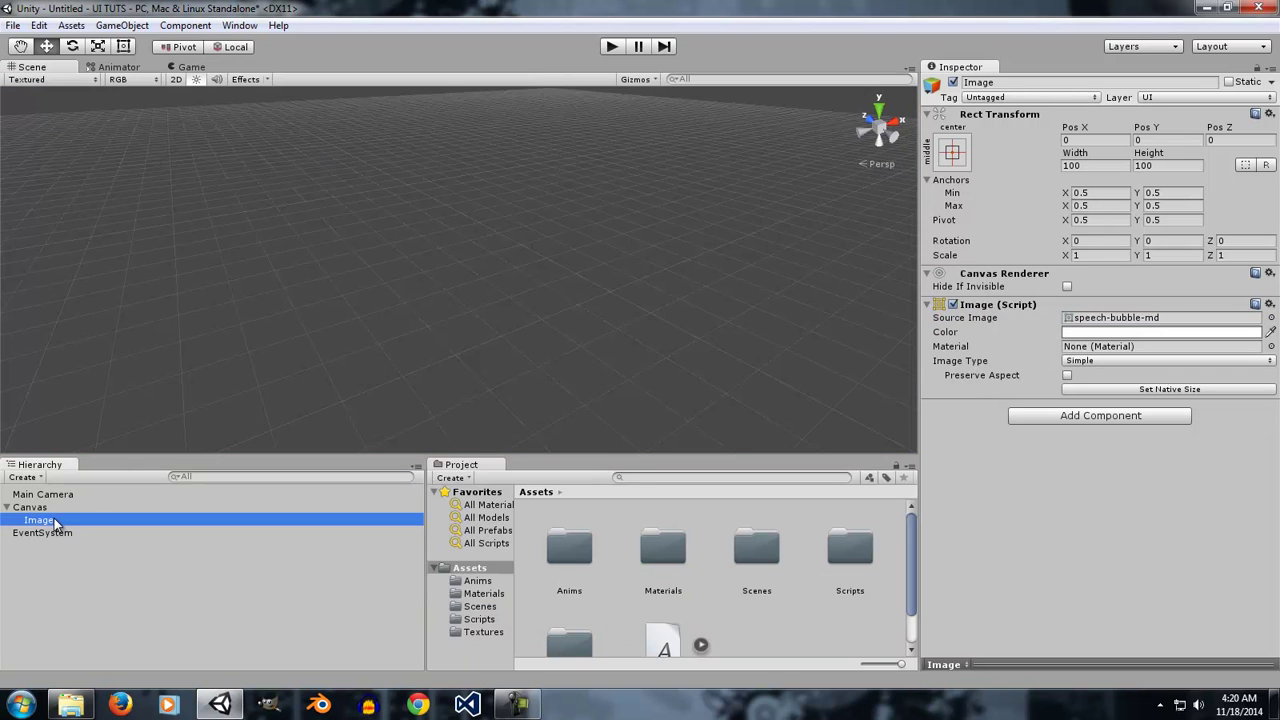
pyautogui.keyDown('alt'); pyautogui.moveTo(421, 377); pyautogui.dragTo(438, 200); pyautogui.keyUp('alt')
pyautogui.moveTo(438, 200); pyautogui.dragTo(558, 205, button='middle')
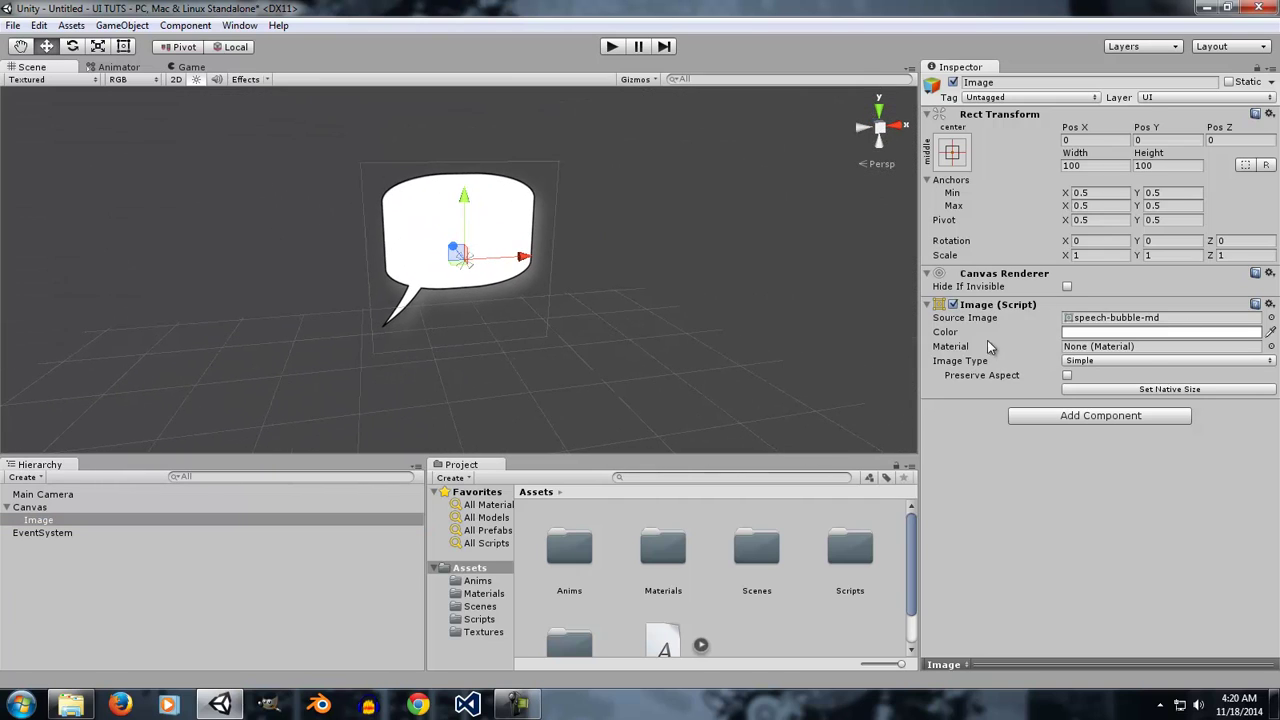
# Step: Clear the image's source sprite by choosing None in place of the speech bubble
pyautogui.click(1271, 317)
pyautogui.click(520, 354)
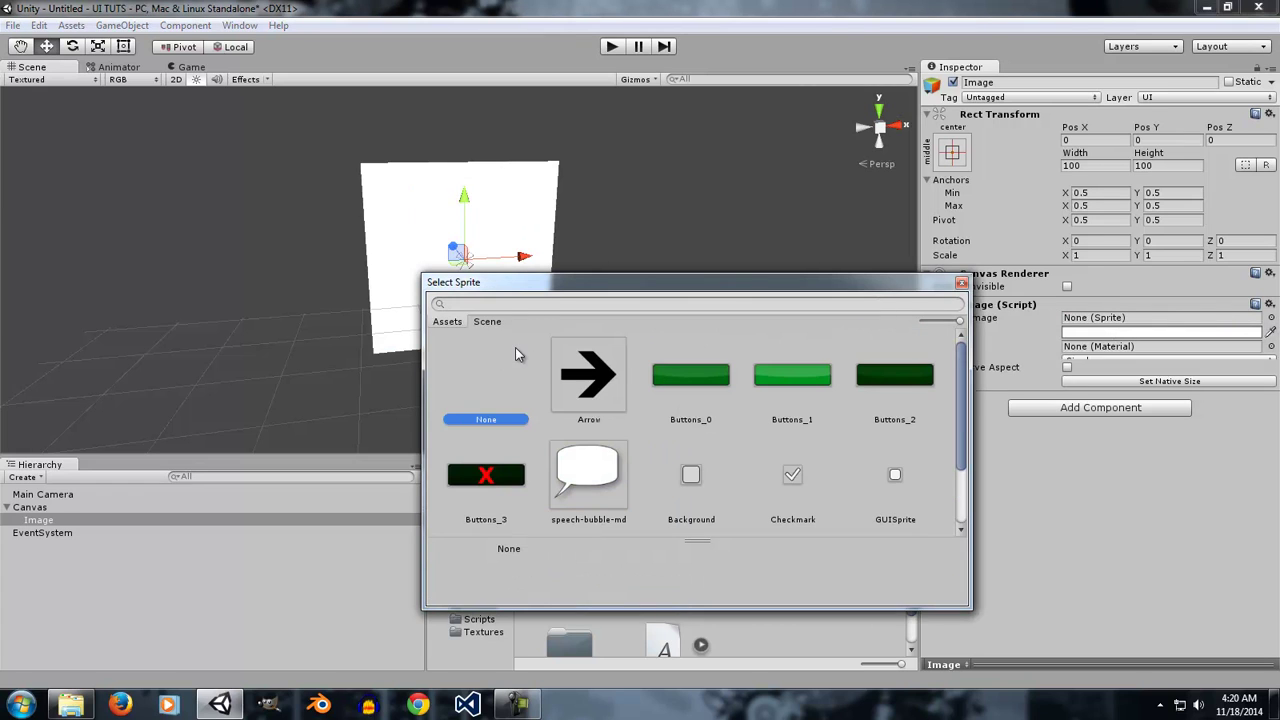
pyautogui.click(961, 284)
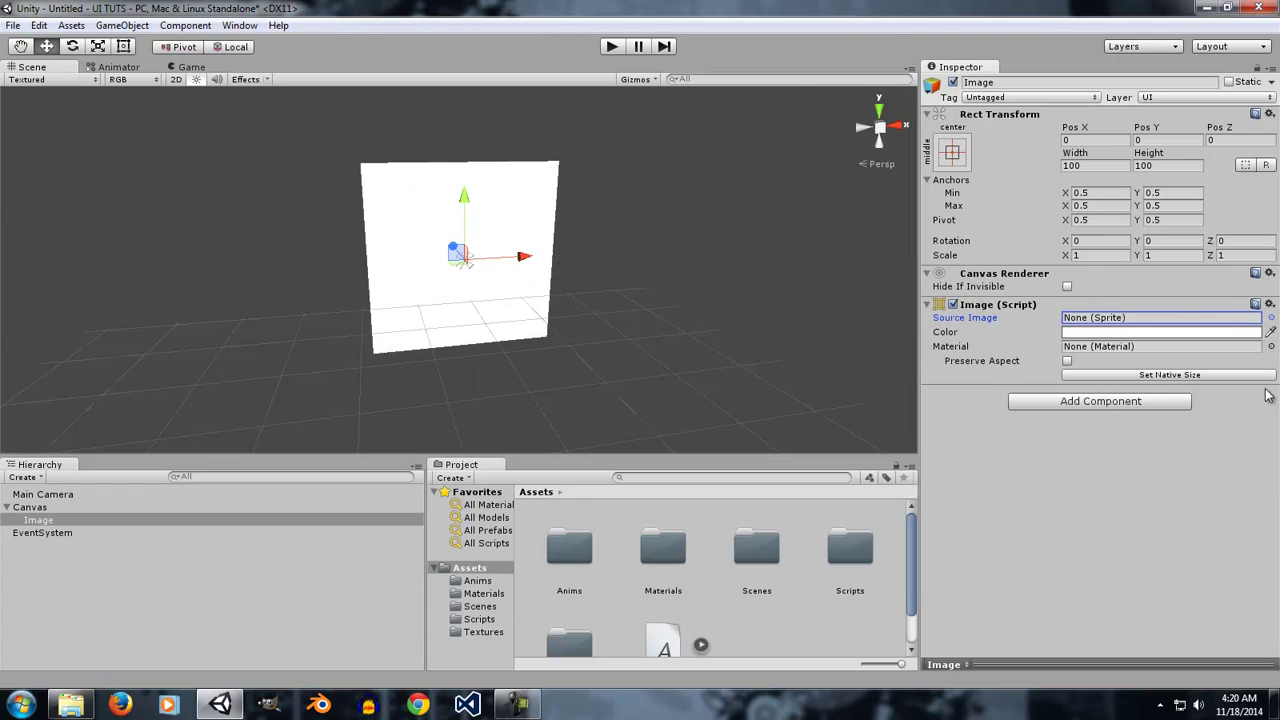
# Step: Set the image's color to mid-grey, RGB 128, 128, 128
pyautogui.click(1110, 333)
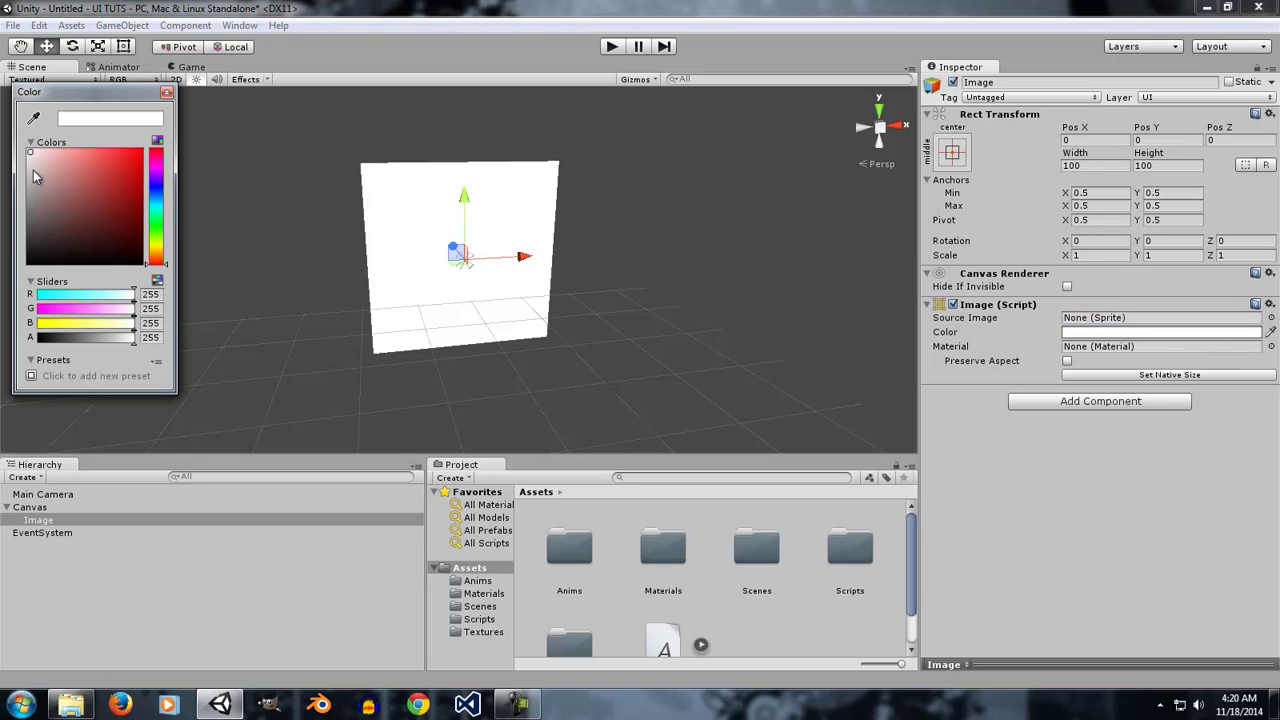
pyautogui.moveTo(33, 177); pyautogui.dragTo(30, 210)
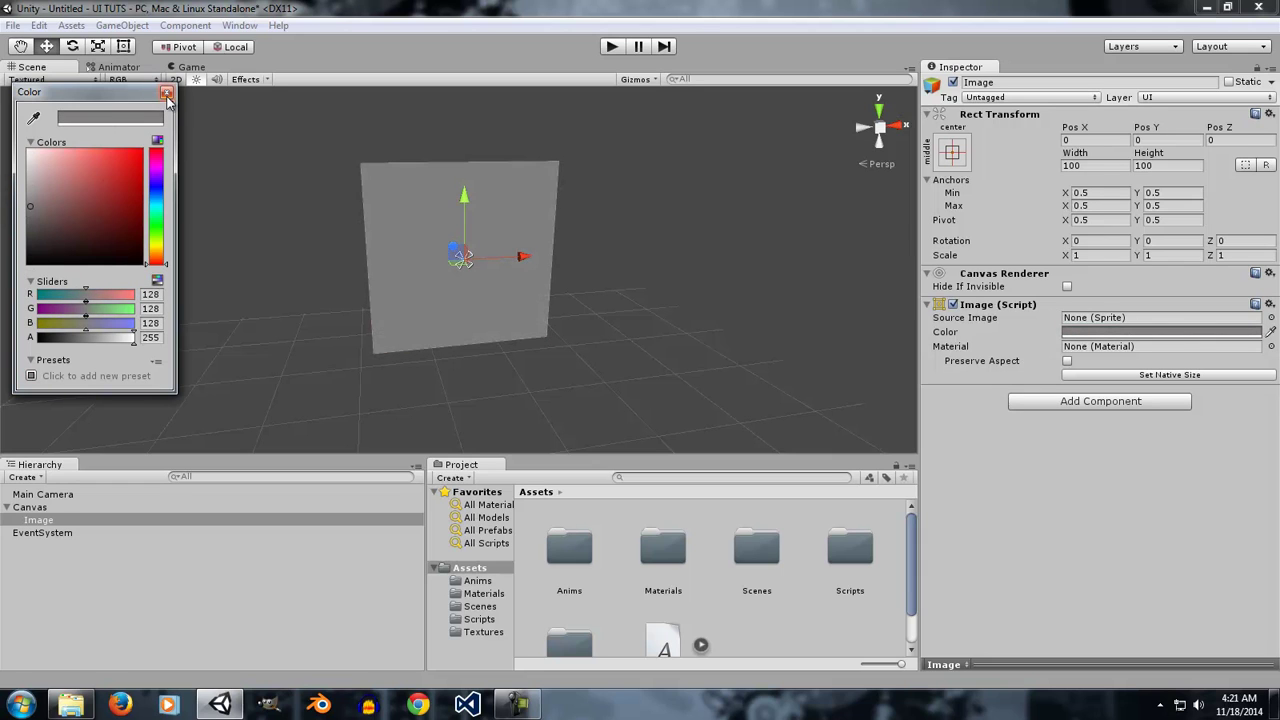
pyautogui.click(166, 94)
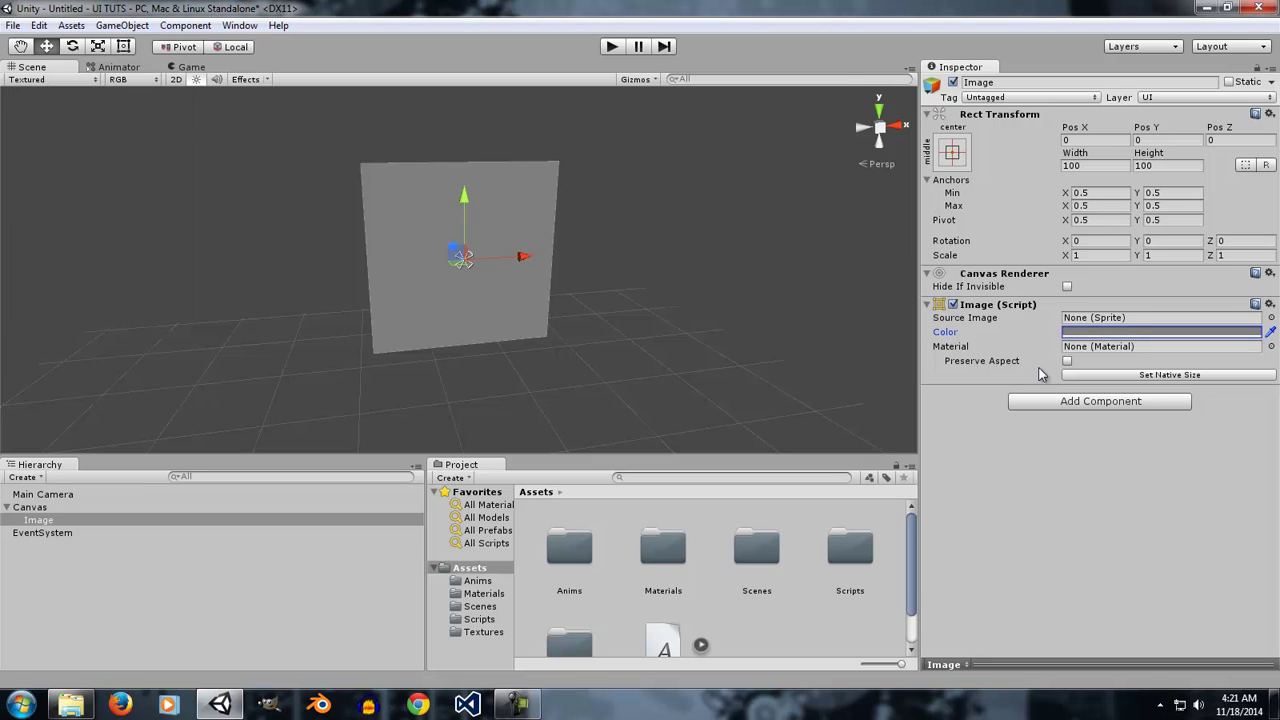
# Step: Assign the Buttons_1 sprite as the image's source and set its color to white, RGB 255, 255, 255
pyautogui.click(1270, 317)
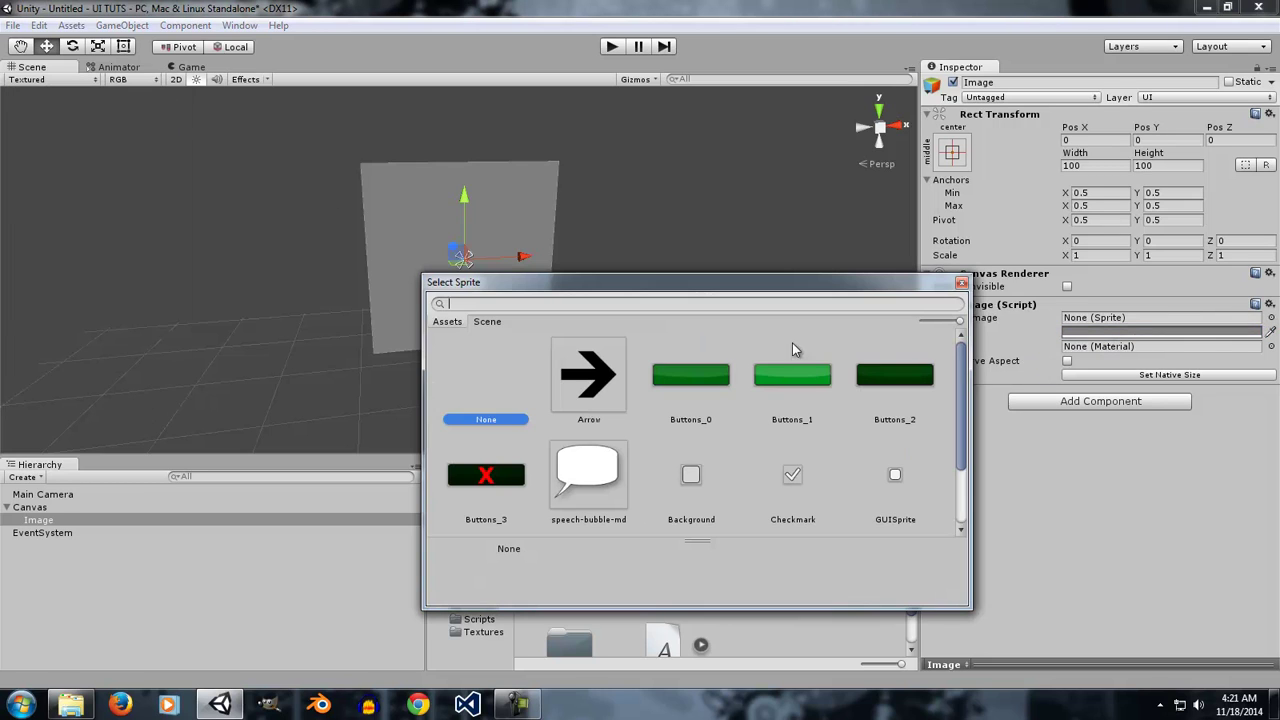
pyautogui.click(580, 481)
pyautogui.click(691, 377)
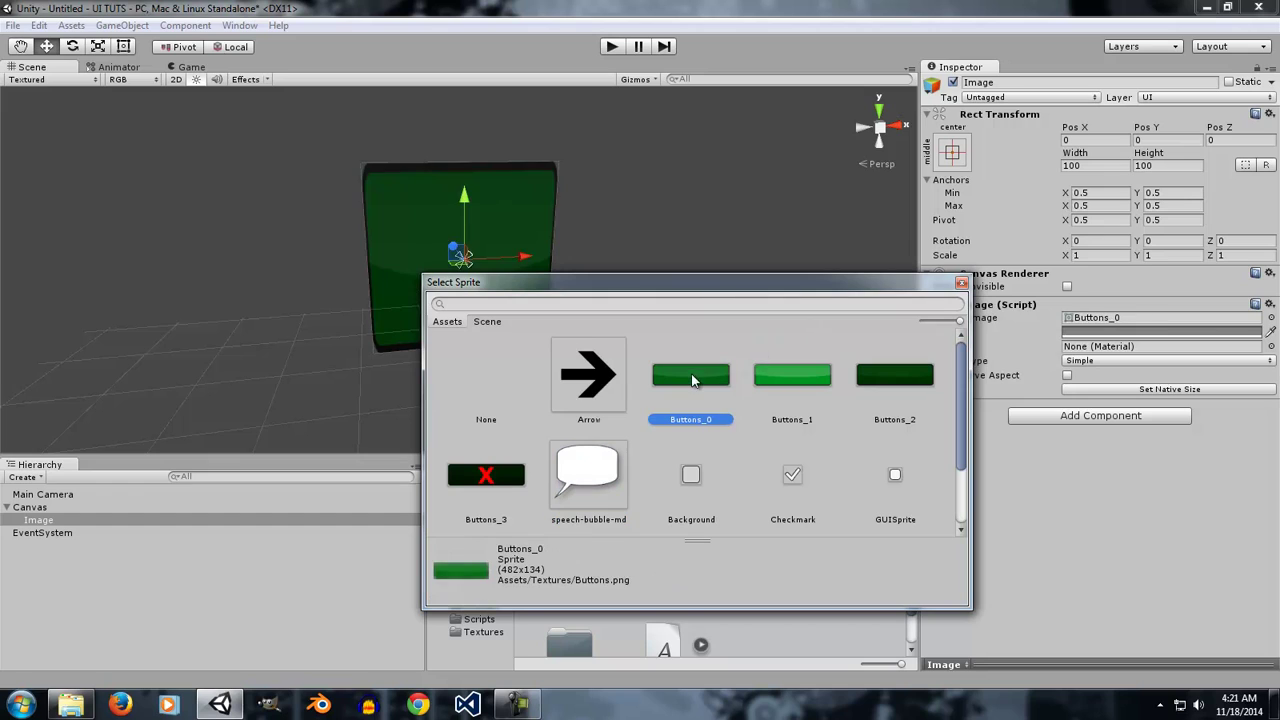
pyautogui.click(828, 388)
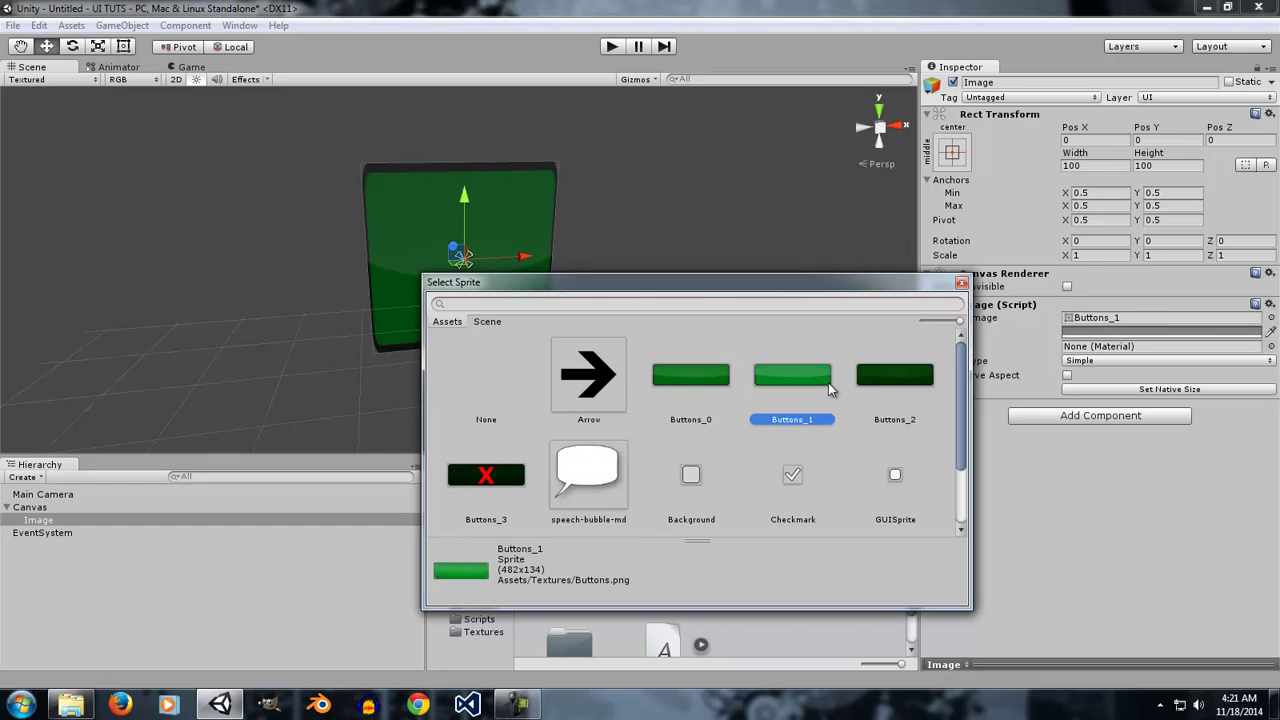
pyautogui.click(961, 282)
pyautogui.click(1066, 333)
pyautogui.moveTo(80, 232); pyautogui.dragTo(10, 160)
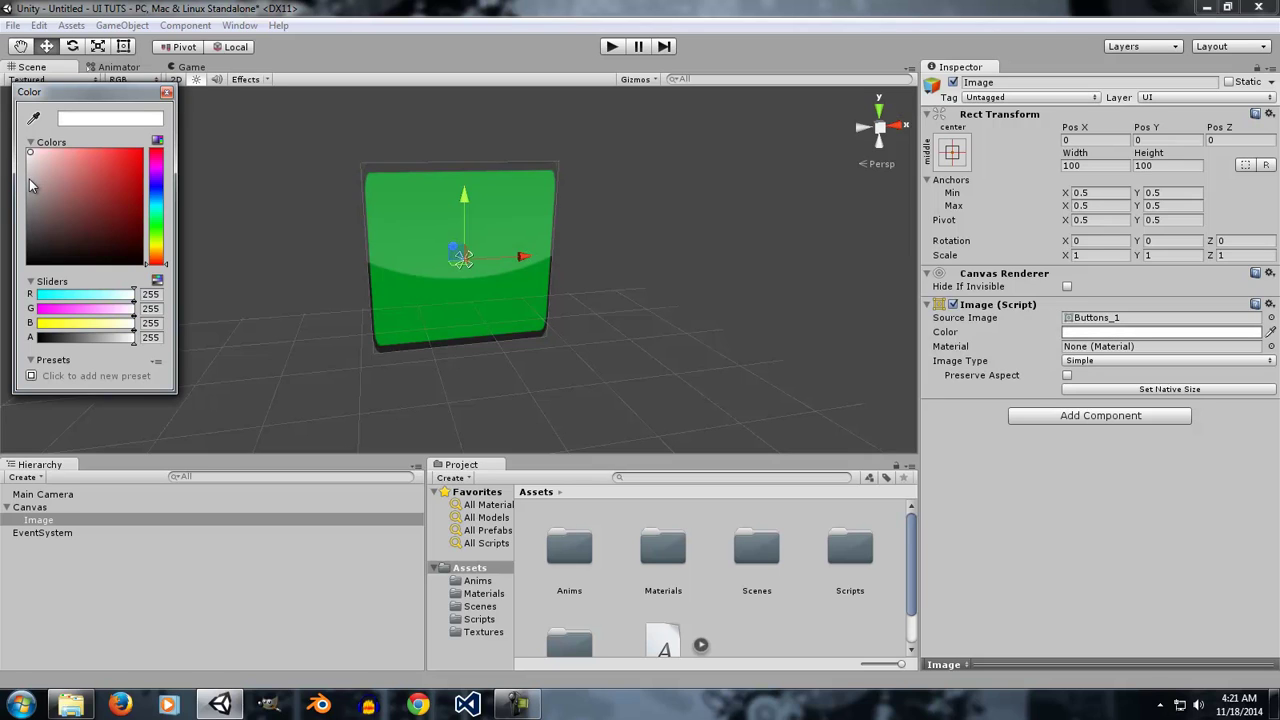
# Step: Remove the Buttons_1 sprite from the image by setting its source image to None
pyautogui.click(1270, 318)
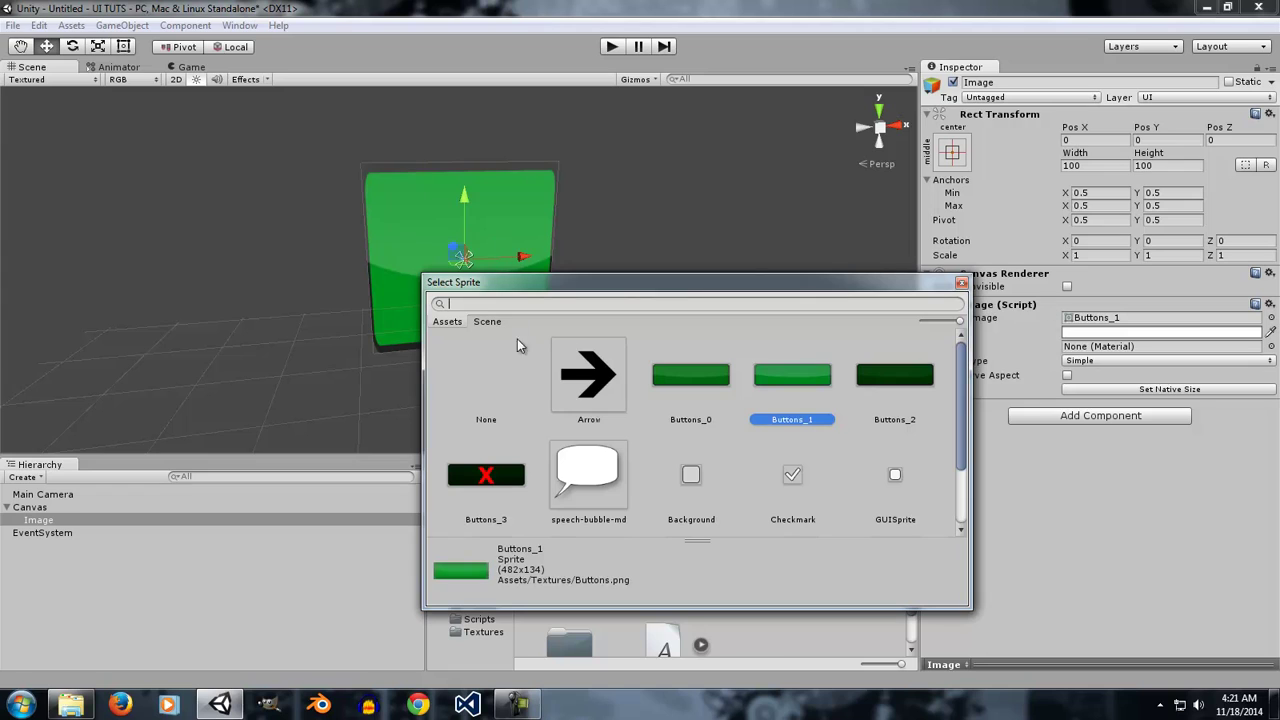
pyautogui.click(482, 373)
pyautogui.click(1094, 437)
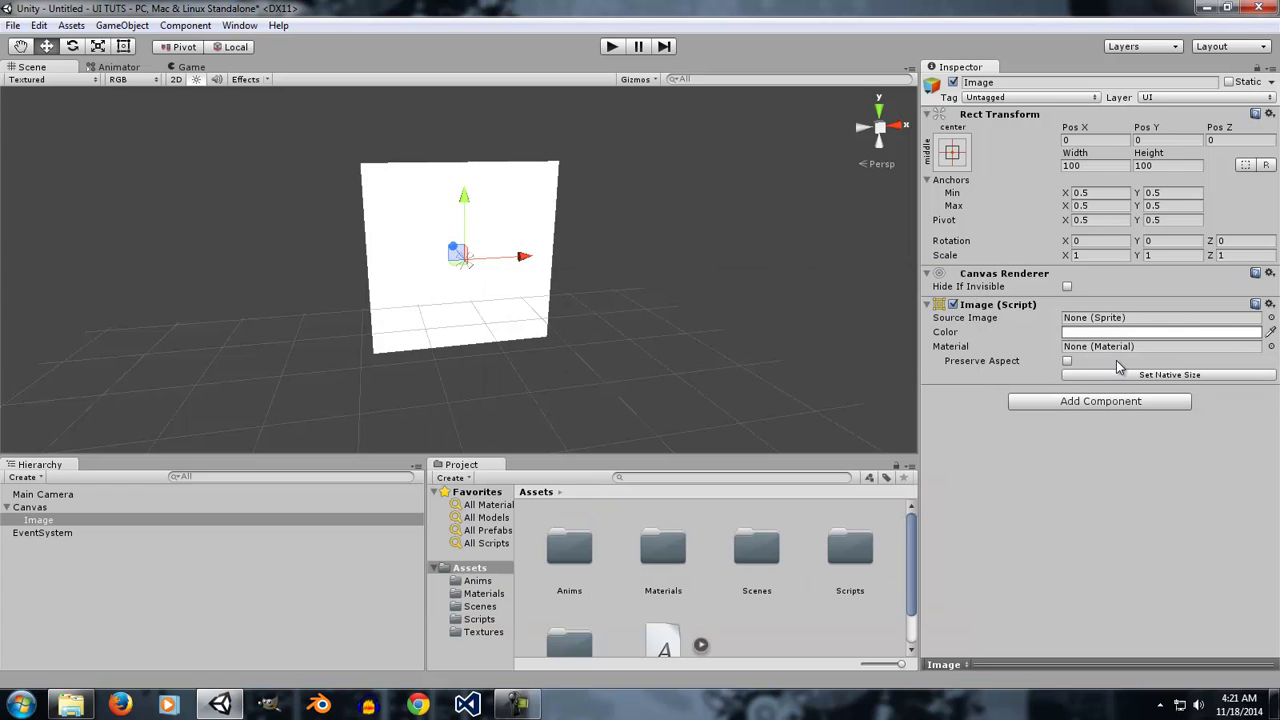
# Step: Set the image's source image to the speech-bubble-md sprite
pyautogui.click(1271, 318)
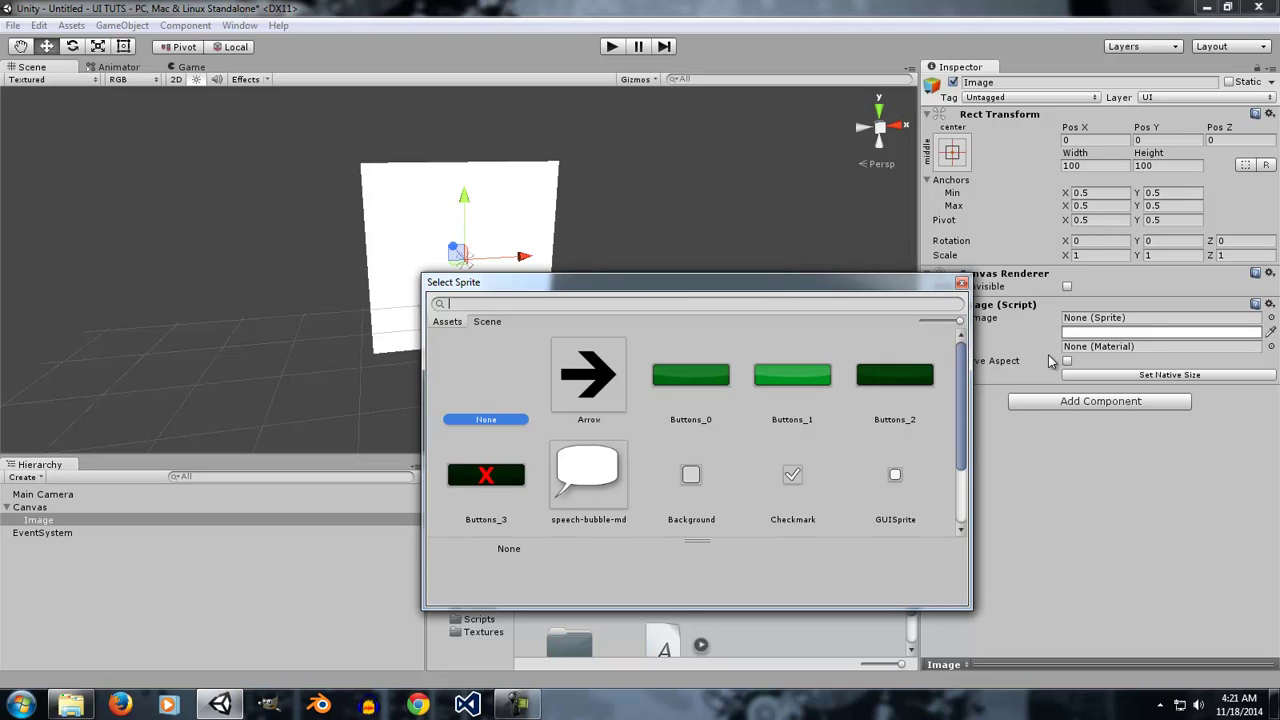
pyautogui.click(590, 478)
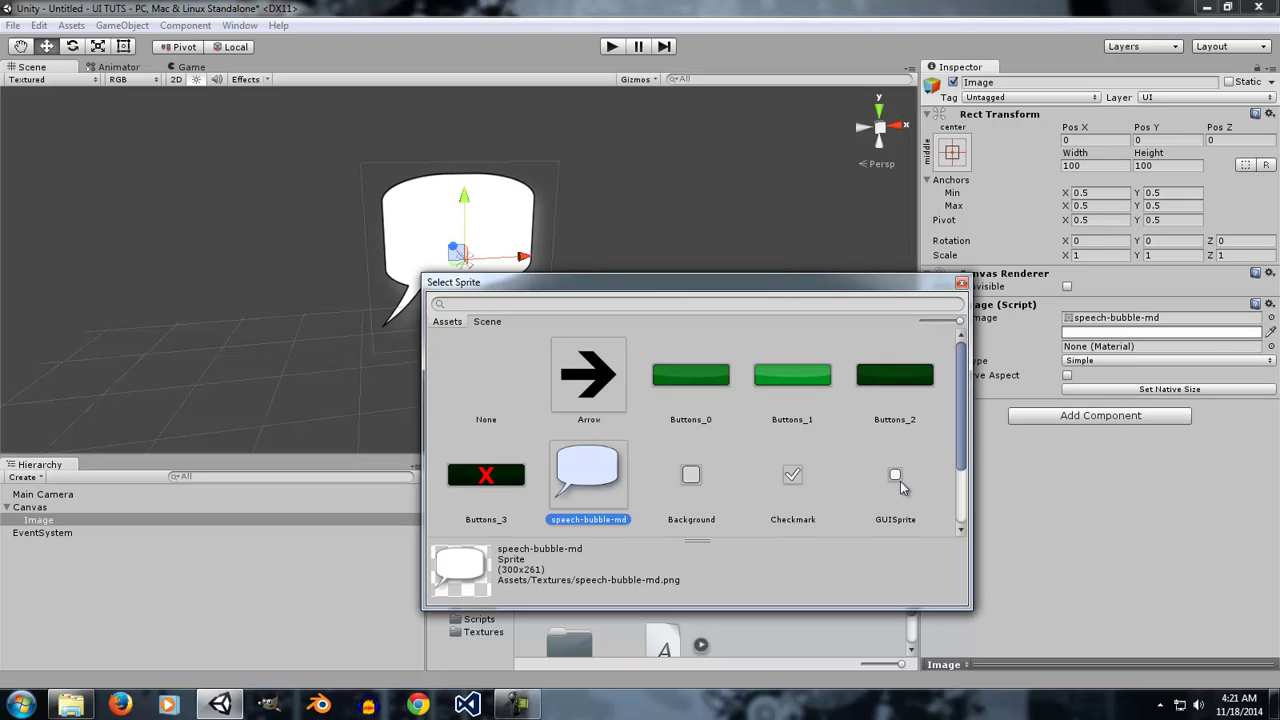
pyautogui.moveTo(710, 287); pyautogui.dragTo(704, 238)
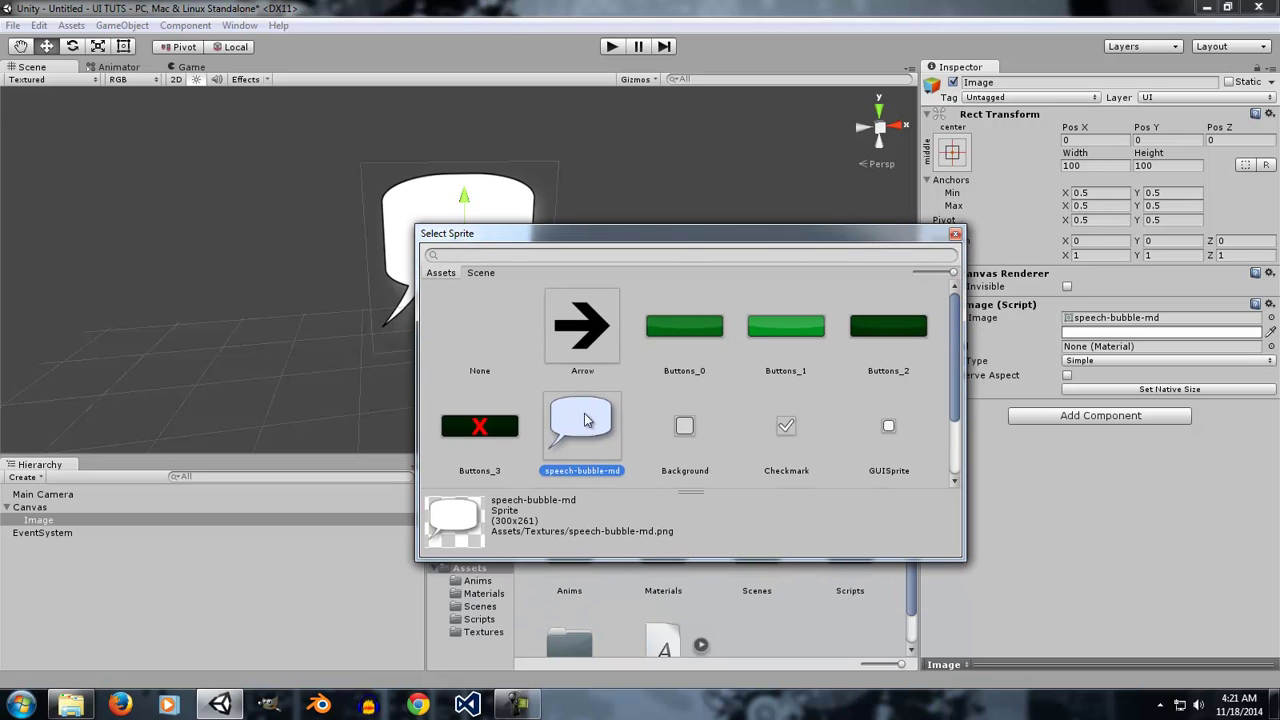
pyautogui.click(955, 233)
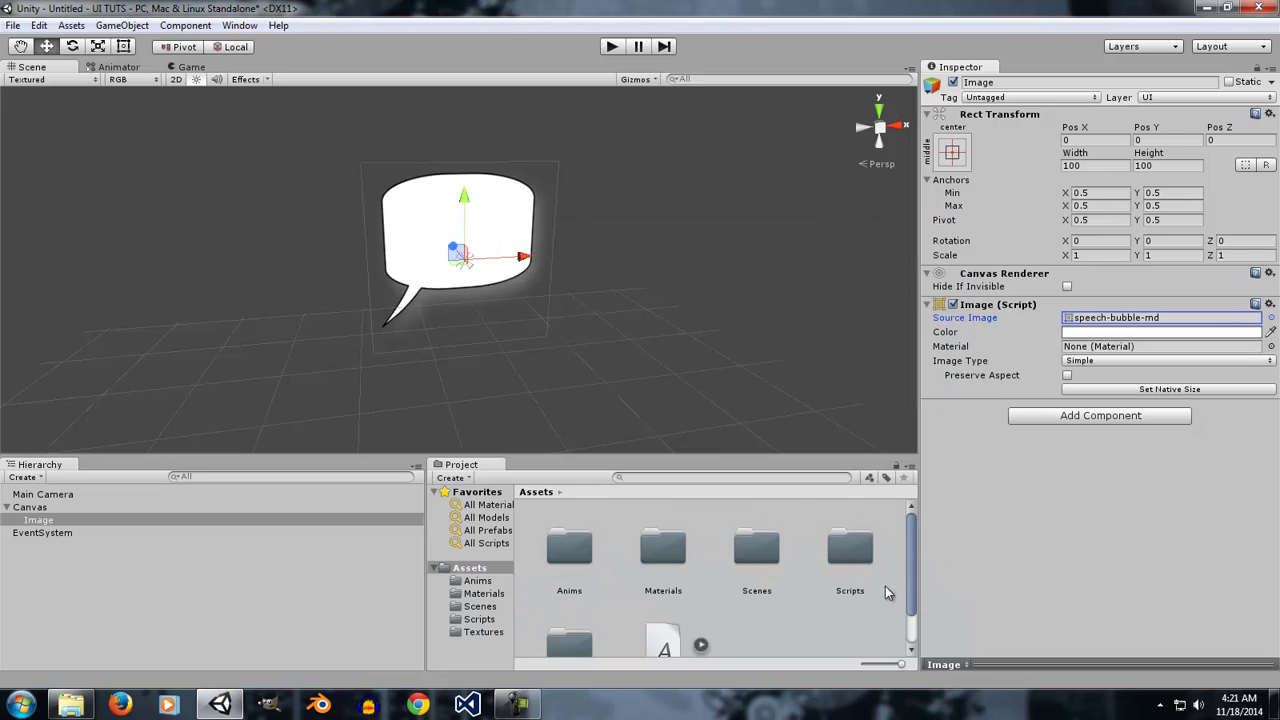
# Step: Create a new material in the Assets folder
pyautogui.click(778, 632)
pyautogui.rightClick(778, 632)
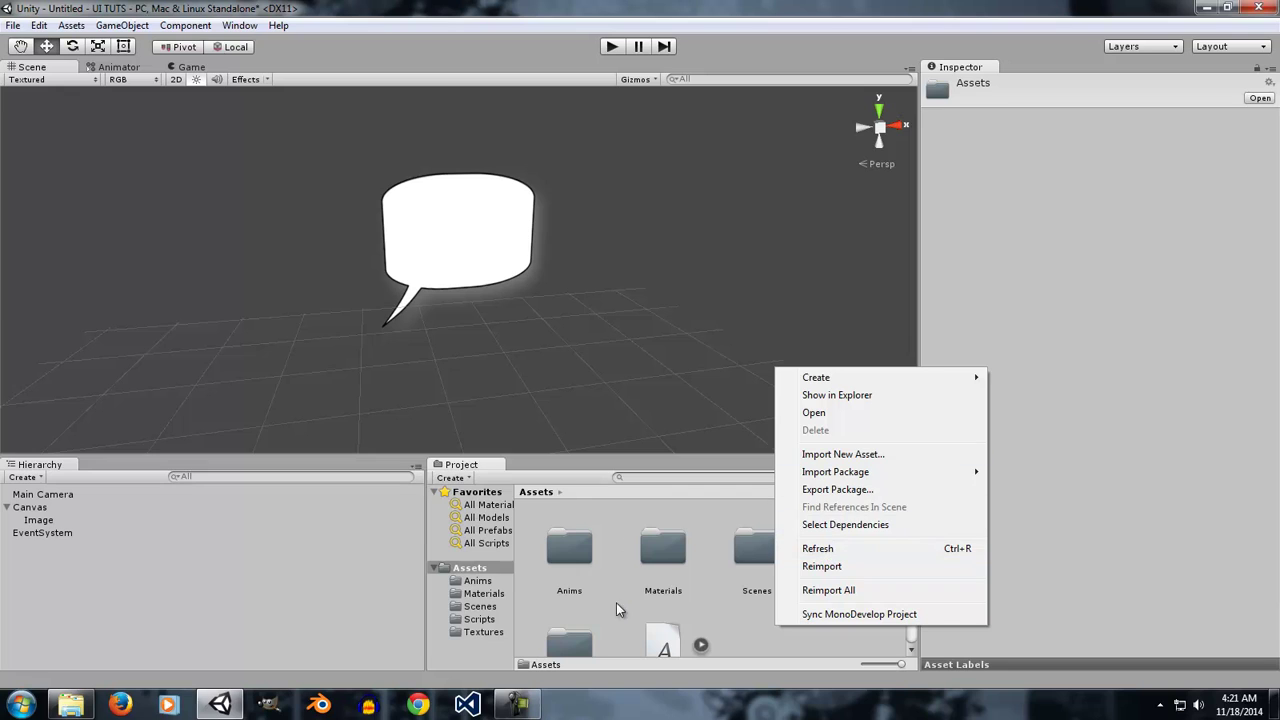
pyautogui.moveTo(935, 380)
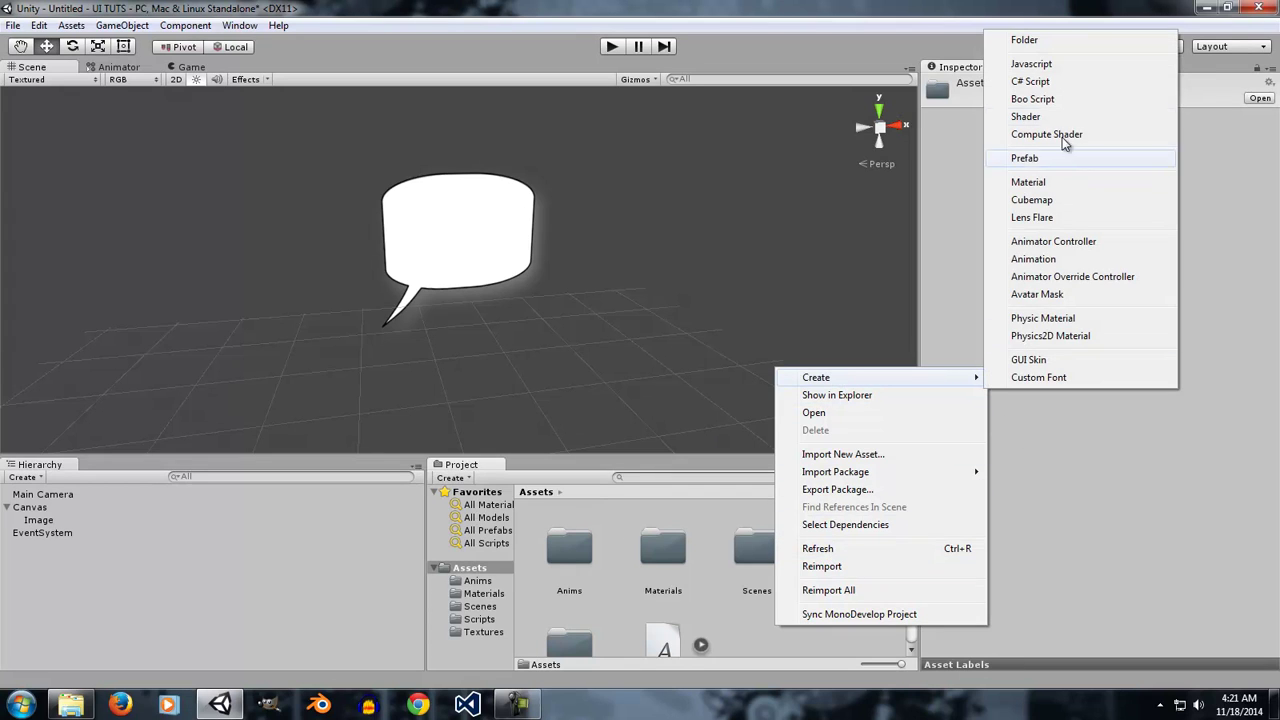
pyautogui.click(1050, 183)
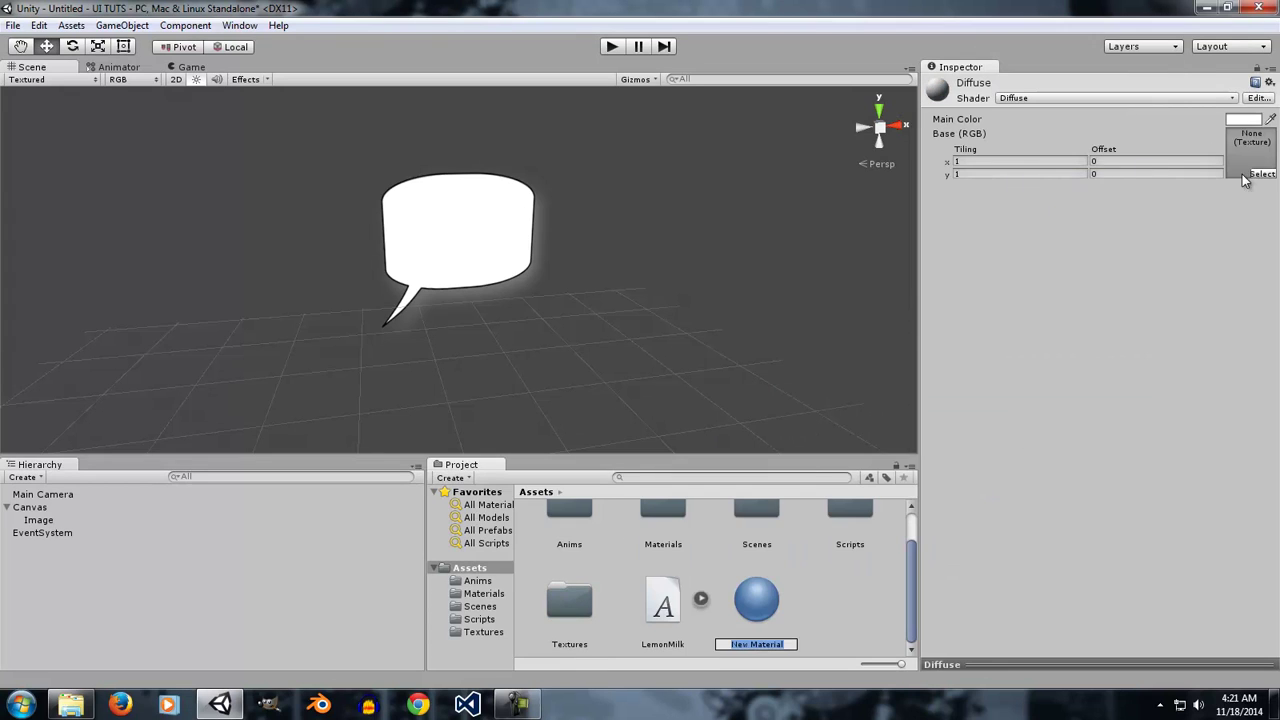
# Step: Set the new material's shader to UI/Lit/Bumped
pyautogui.click(1145, 97)
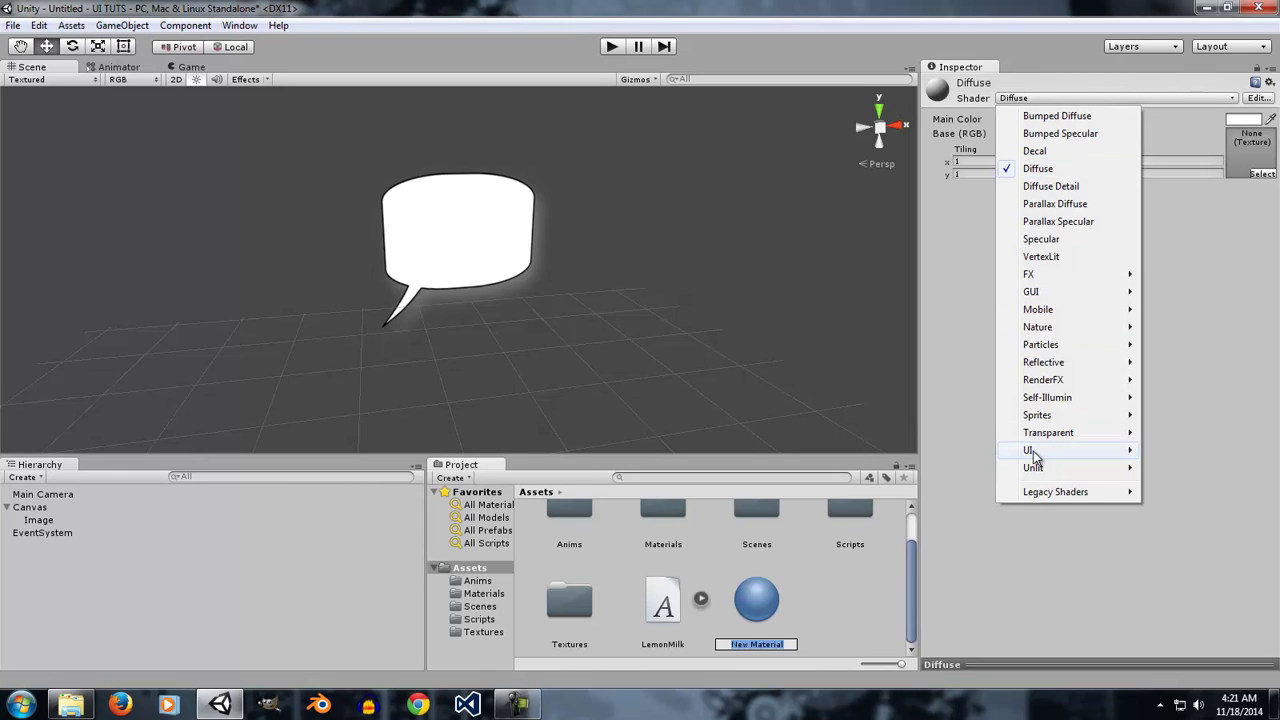
pyautogui.moveTo(1094, 458)
pyautogui.moveTo(1207, 490)
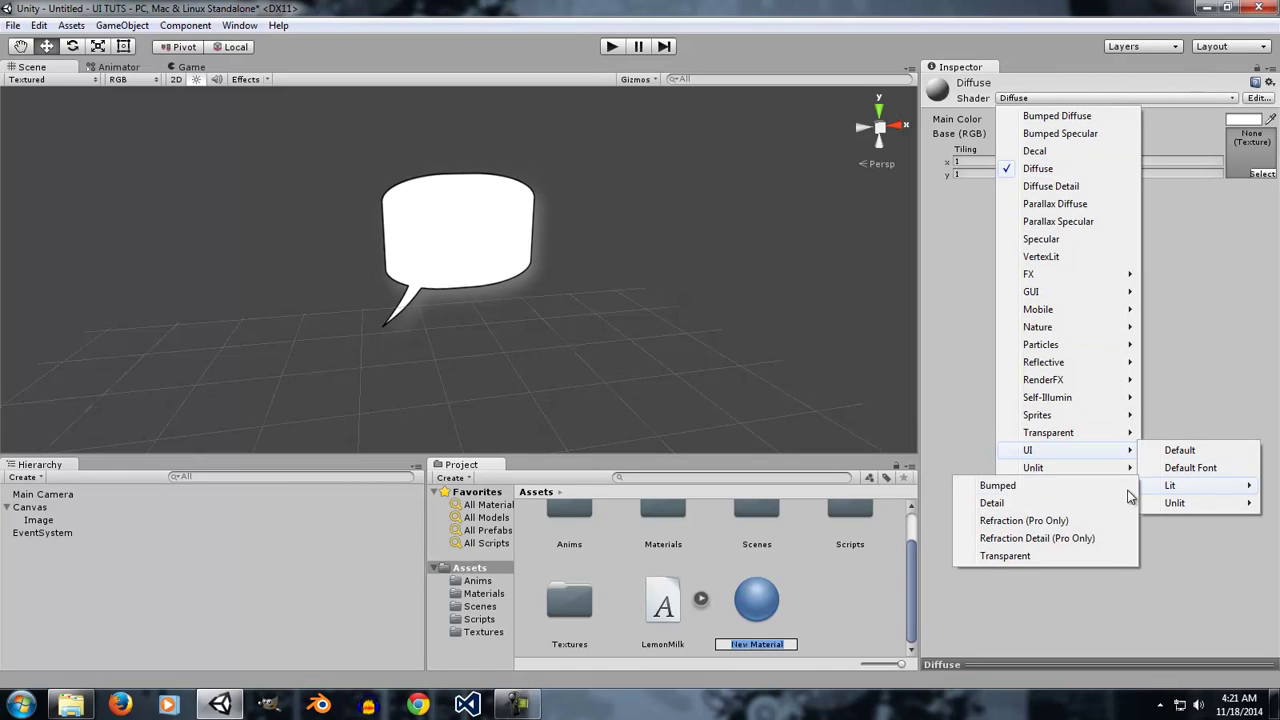
pyautogui.click(1056, 488)
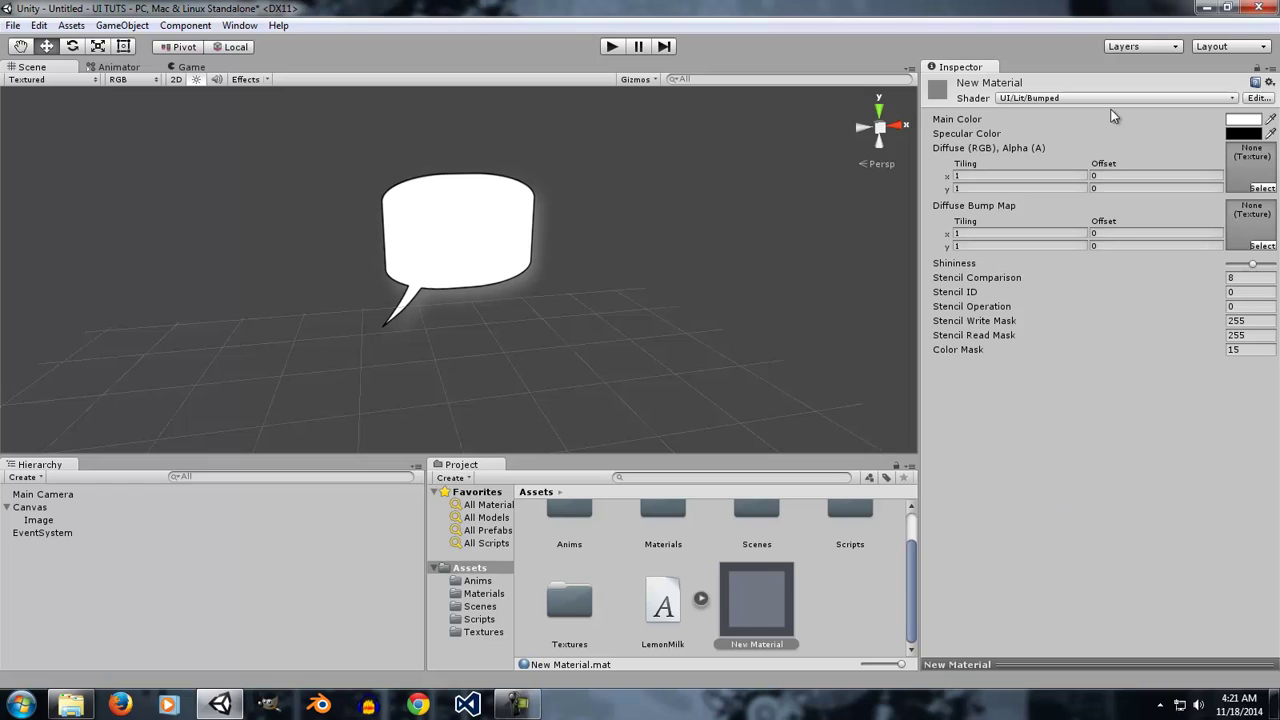
# Step: Assign the speech-bubble-md texture to the new material's diffuse map
pyautogui.click(1262, 188)
pyautogui.click(568, 432)
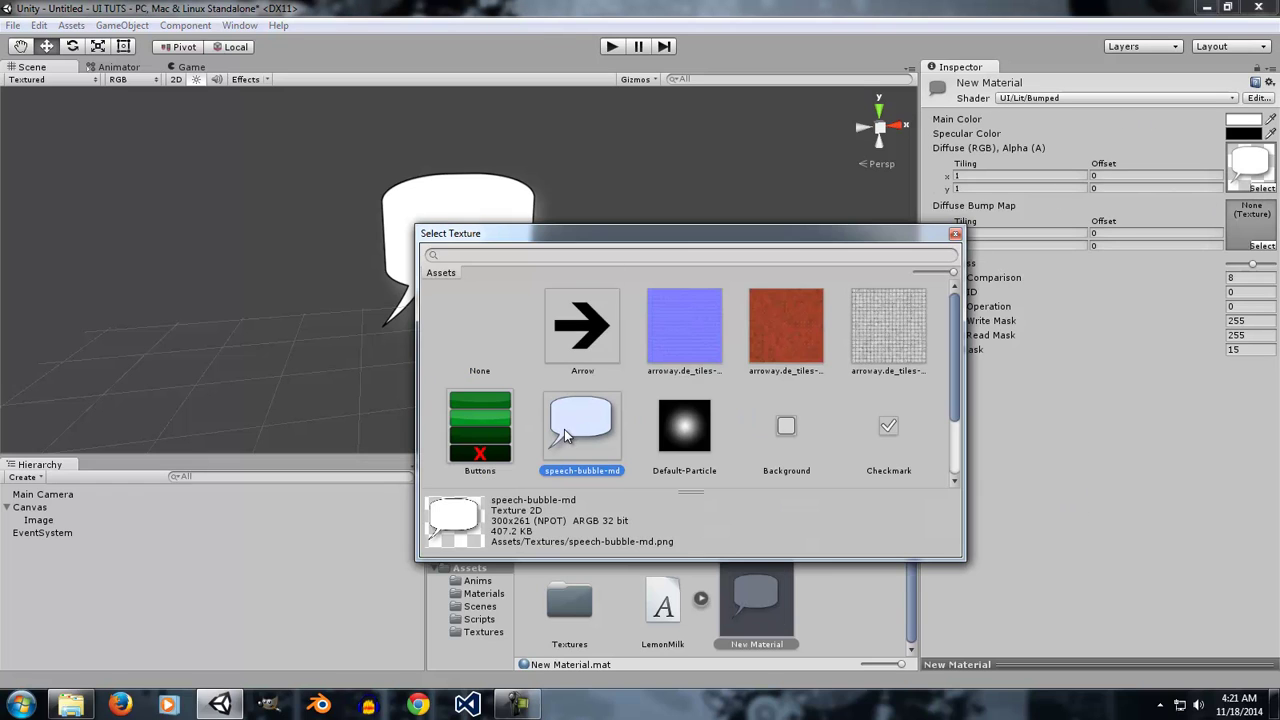
pyautogui.click(955, 234)
# Step: Assign the arroway.de_tiles-33_b001 texture to the material's diffuse bump map
pyautogui.click(1260, 247)
pyautogui.click(673, 346)
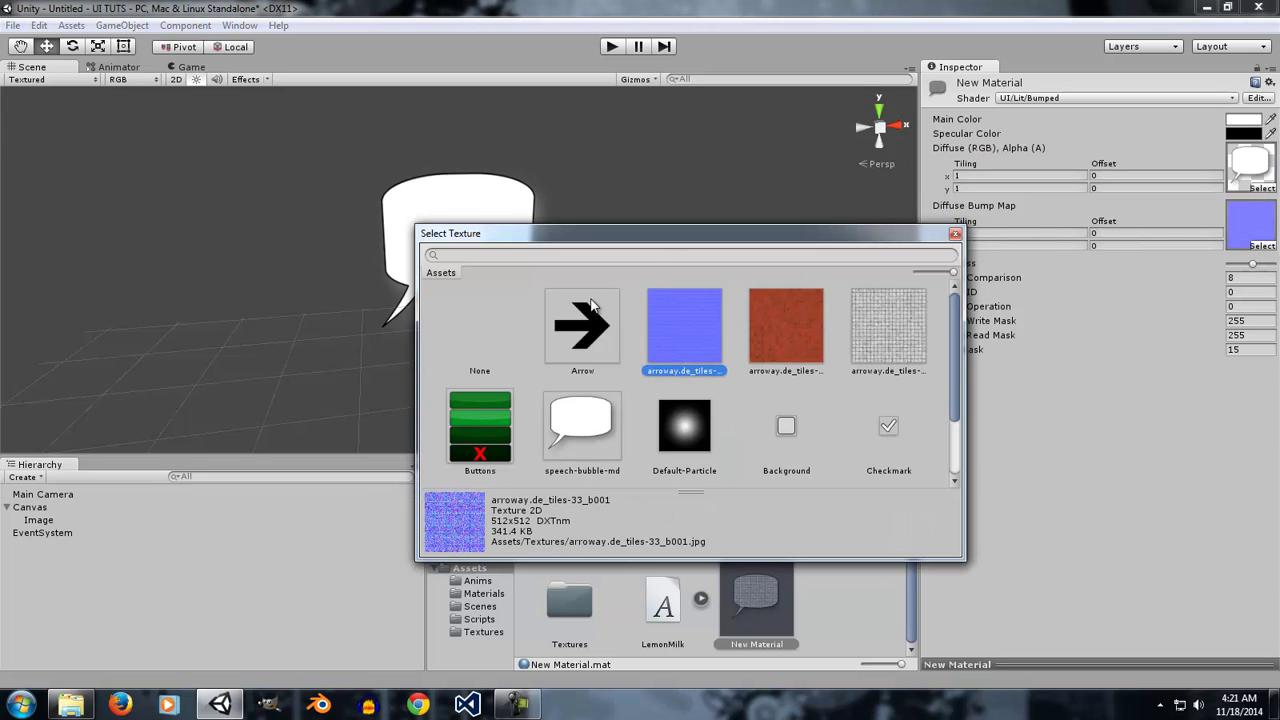
pyautogui.moveTo(676, 239); pyautogui.dragTo(748, 196)
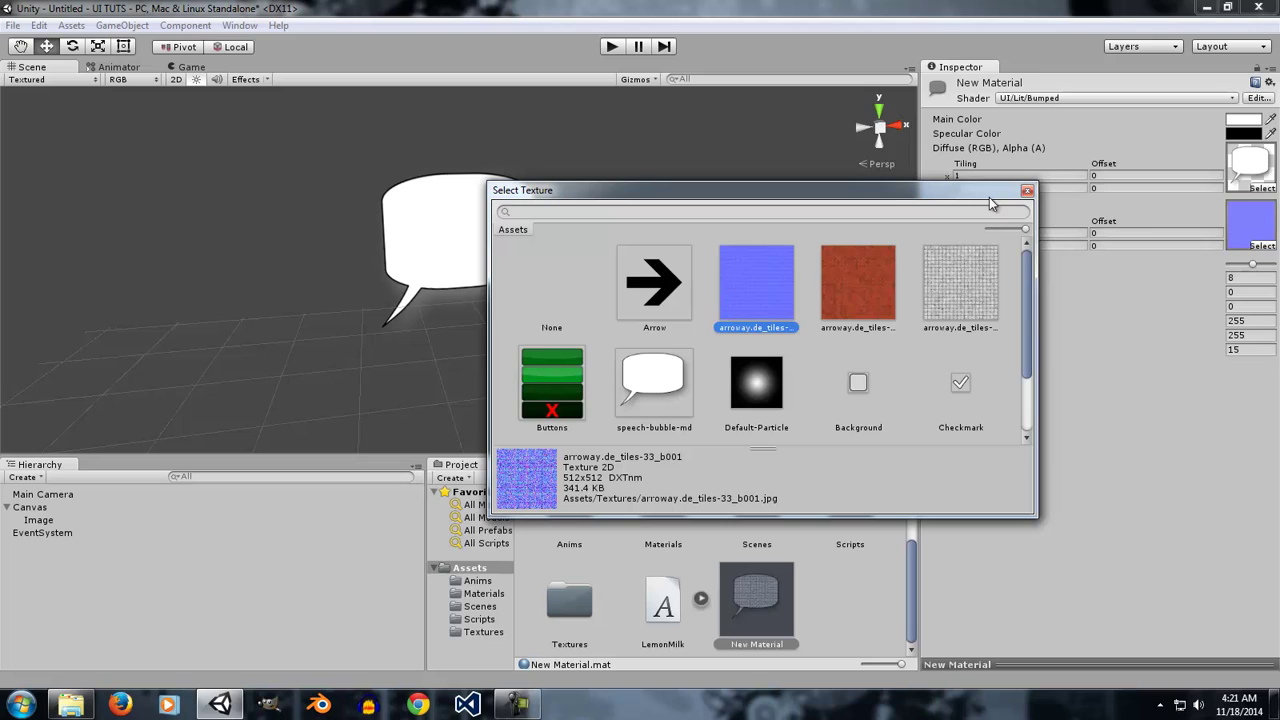
pyautogui.click(1027, 190)
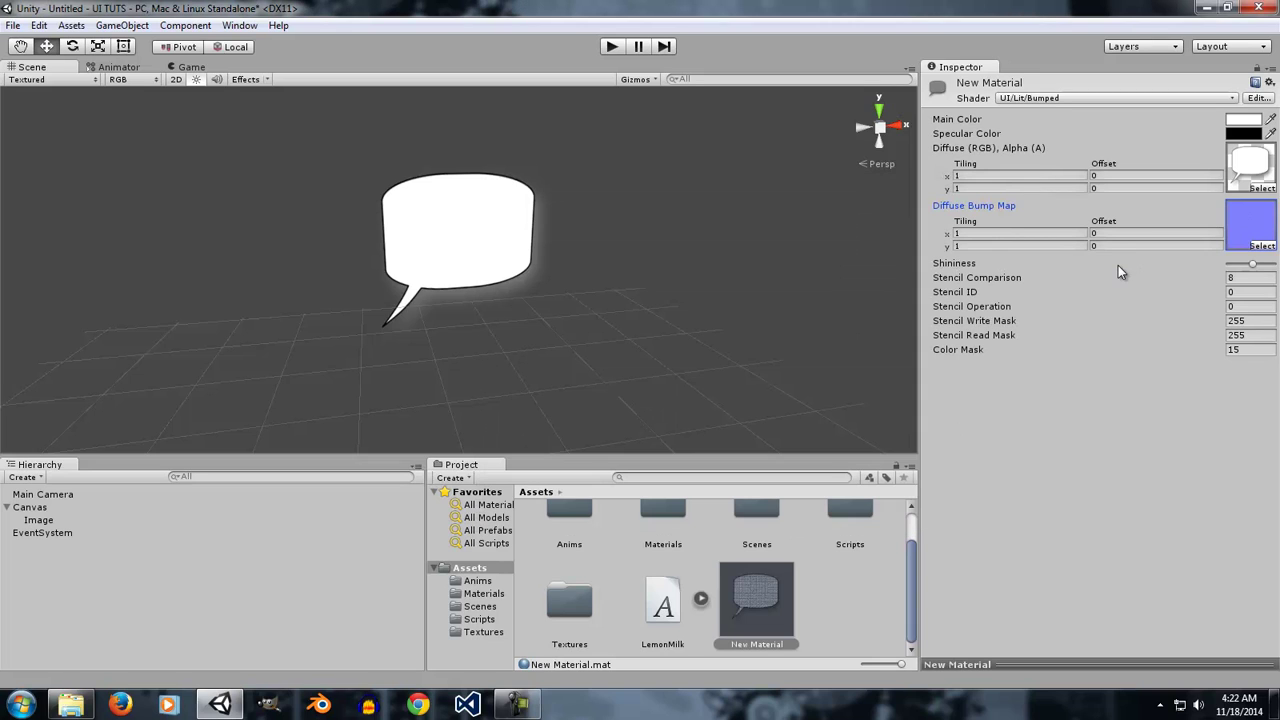
# Step: Assign New Material from the Assets folder as the material of the canvas's Image
pyautogui.click(910, 608)
pyautogui.click(845, 601)
pyautogui.click(765, 614)
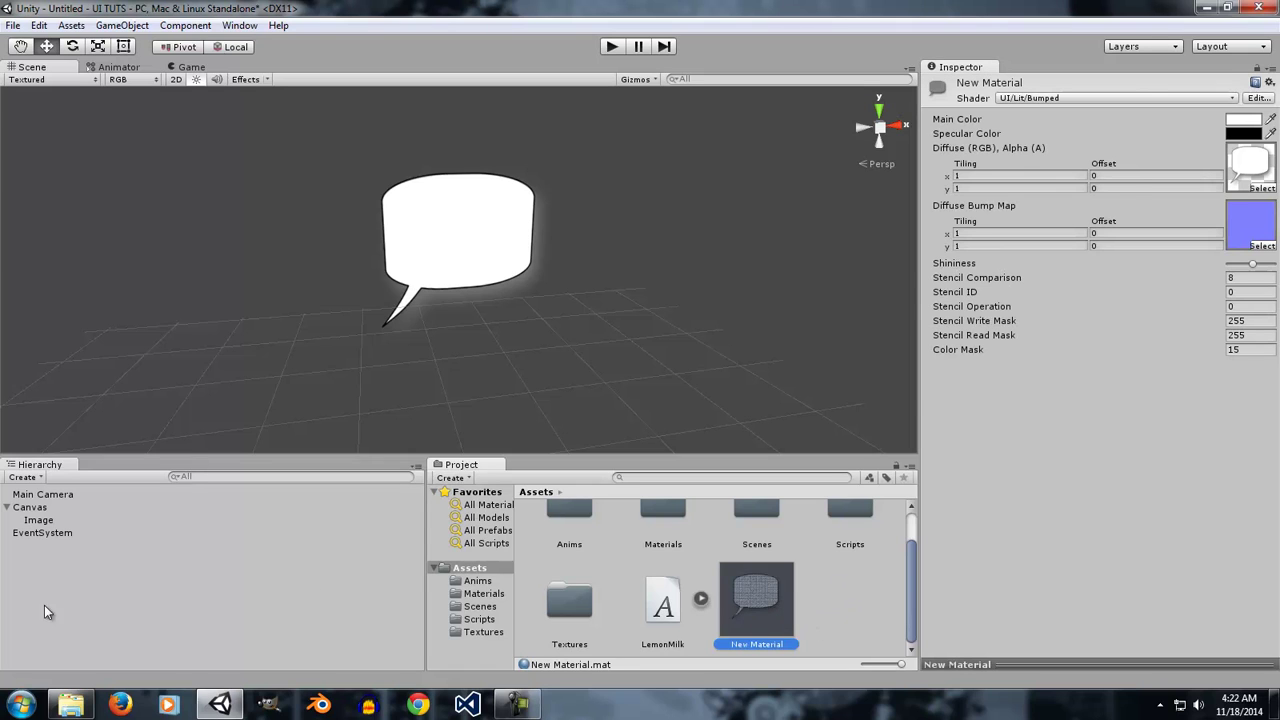
pyautogui.click(40, 520)
pyautogui.moveTo(727, 621); pyautogui.dragTo(1117, 359)
# Step: Inspect the speech bubble with its new material in the Scene view and preview it in the Game view
pyautogui.moveTo(812, 322); pyautogui.dragTo(719, 285, button='right')
pyautogui.moveTo(403, 194); pyautogui.dragTo(256, 111, button='right')
pyautogui.click(122, 25)
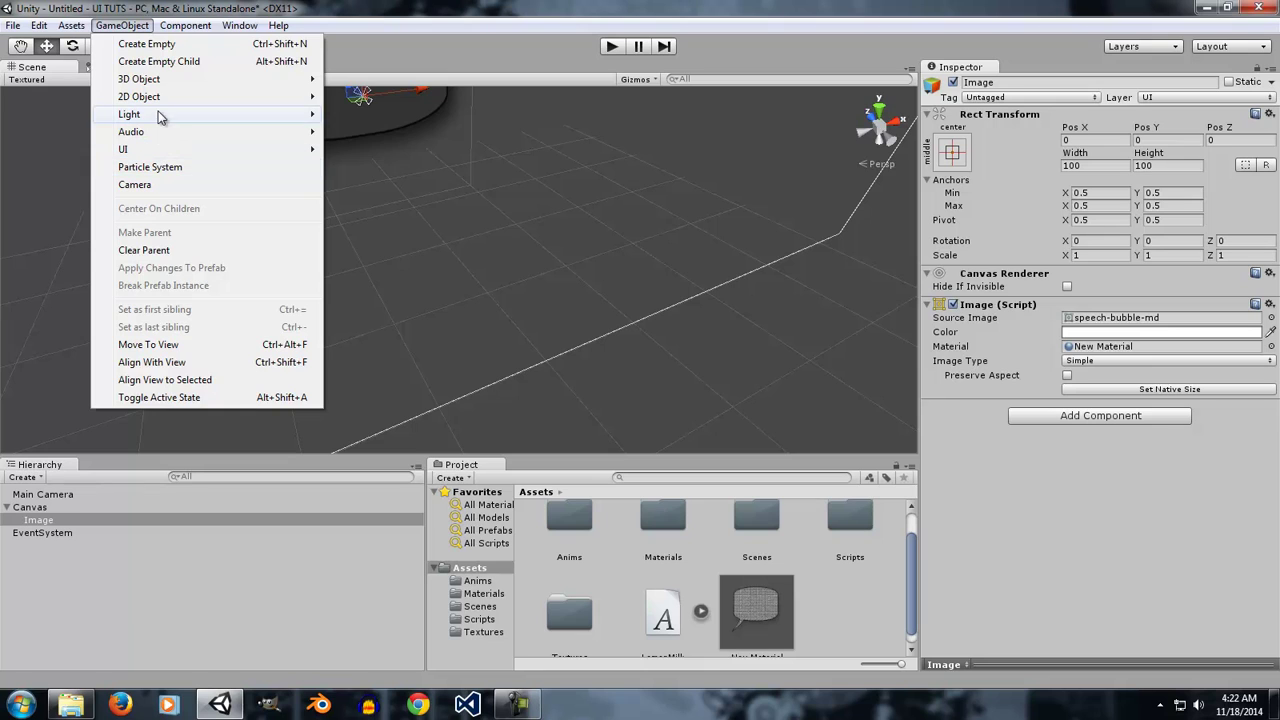
pyautogui.doubleClick(61, 521)
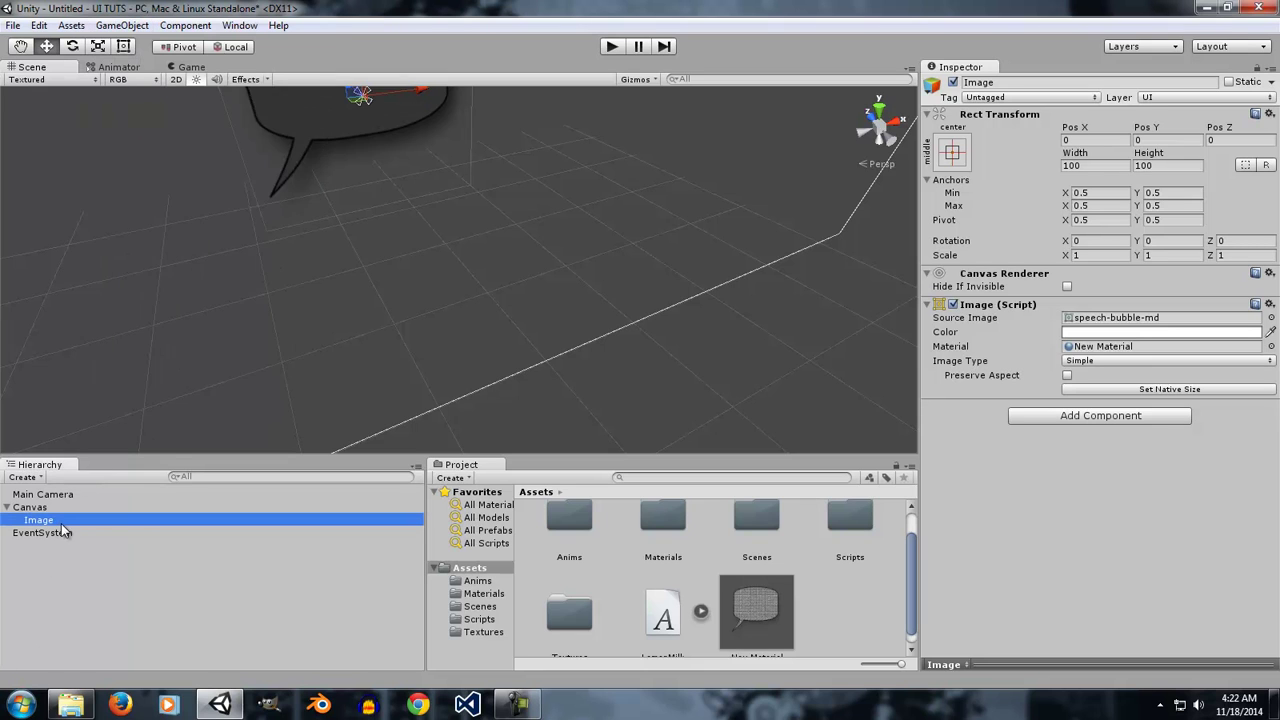
pyautogui.click(191, 67)
pyautogui.click(36, 68)
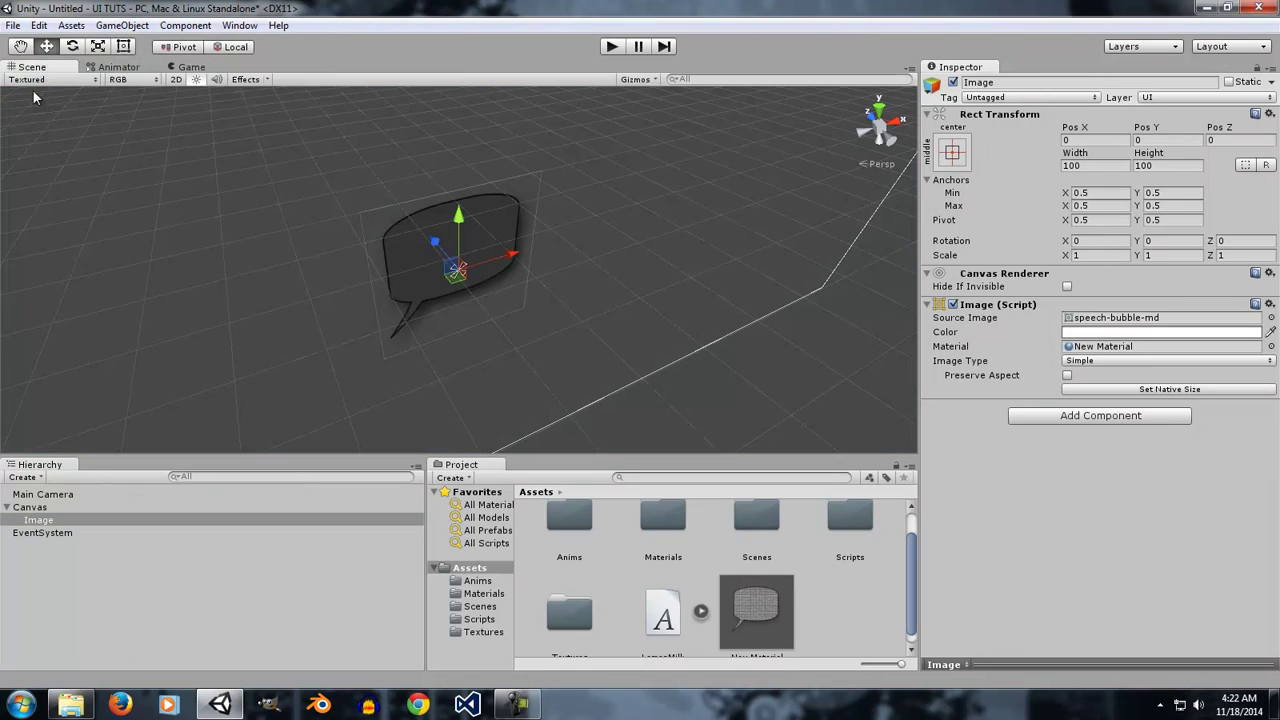
# Step: Set the Canvas render mode to Screen Space - Camera with Main Camera as render camera, and preview it in the Game view
pyautogui.click(48, 510)
pyautogui.click(1075, 307)
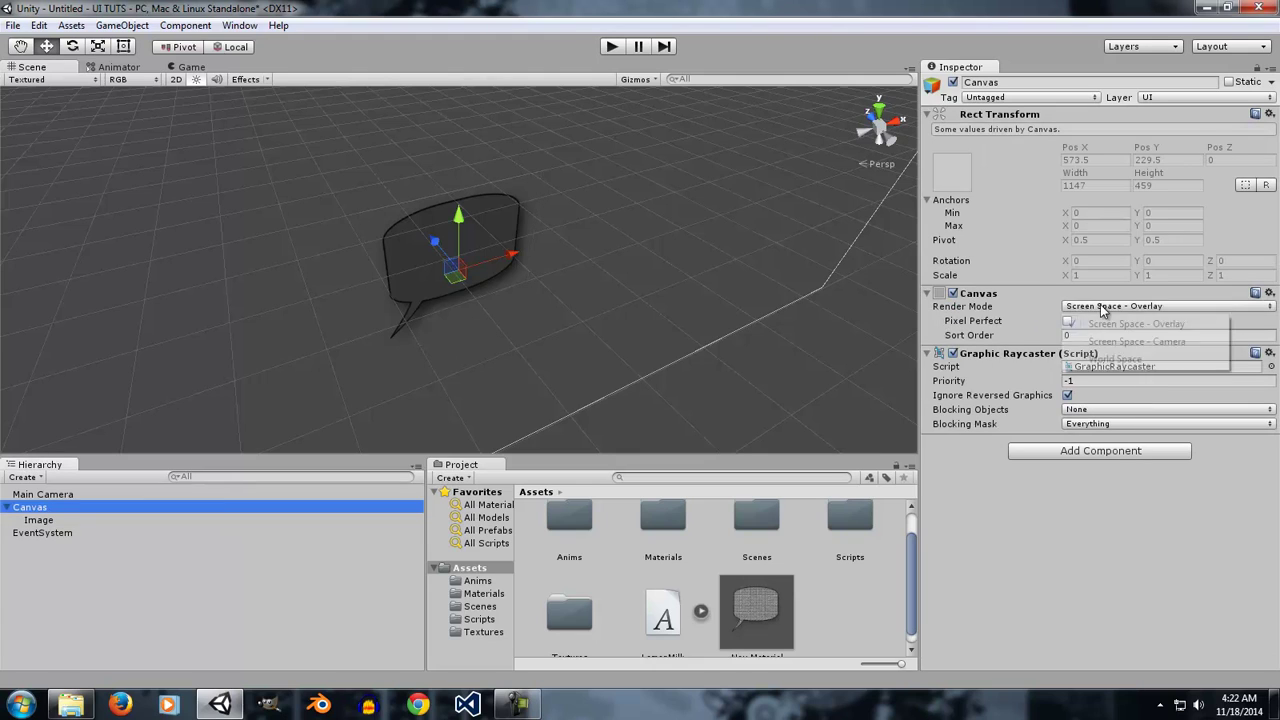
pyautogui.click(1066, 340)
pyautogui.moveTo(18, 490); pyautogui.dragTo(1118, 340)
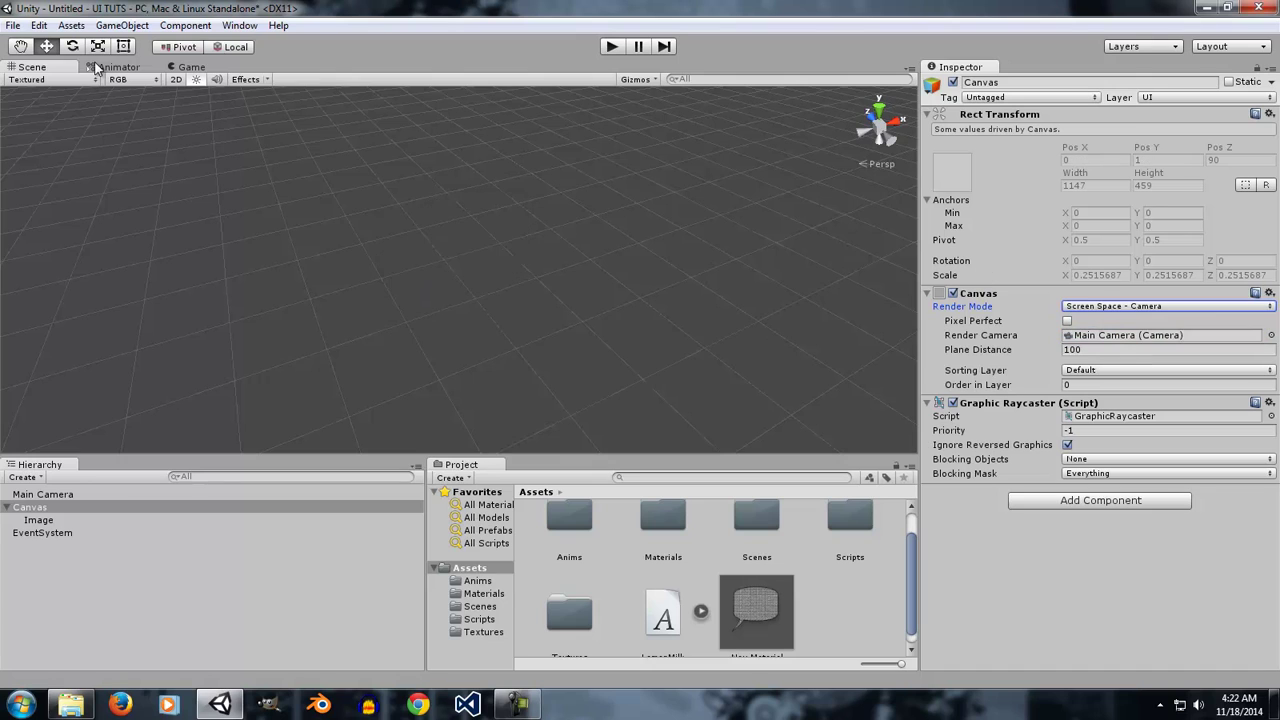
pyautogui.click(195, 67)
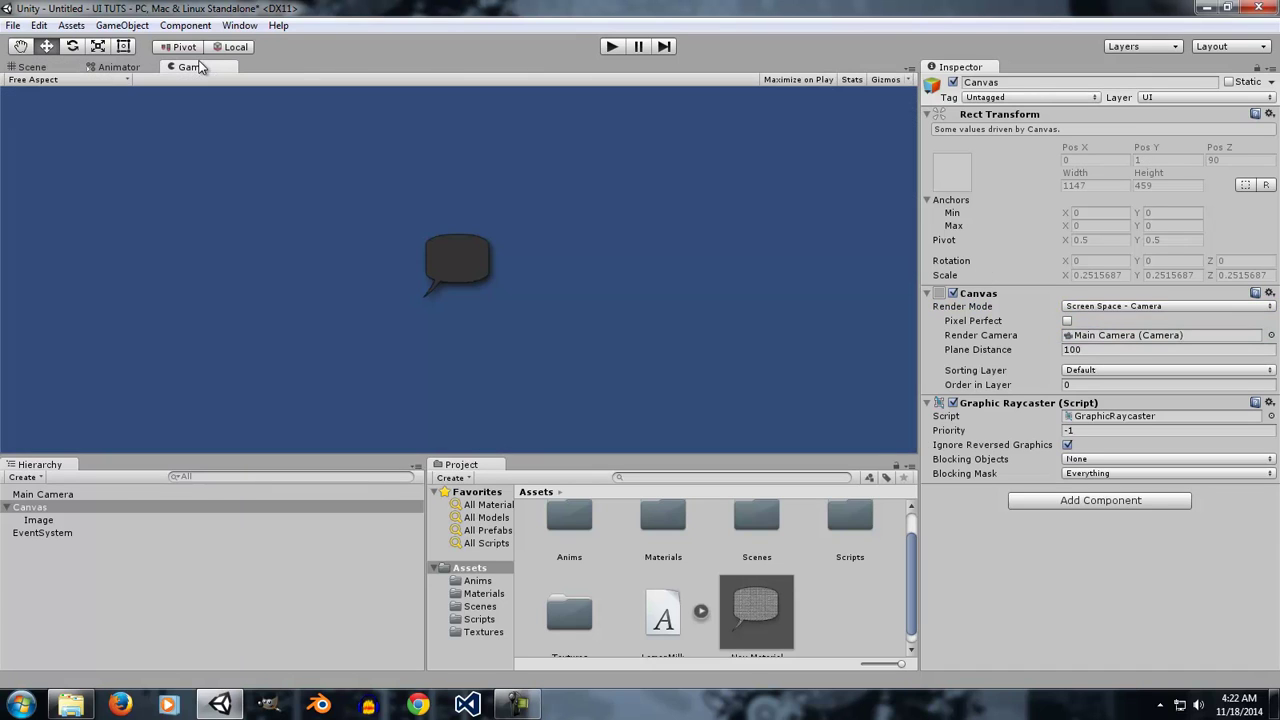
pyautogui.click(30, 68)
# Step: Add a point light at the Image and move it in front of the speech bubble, to about Y 6.02 and Z 88.35
pyautogui.click(50, 521)
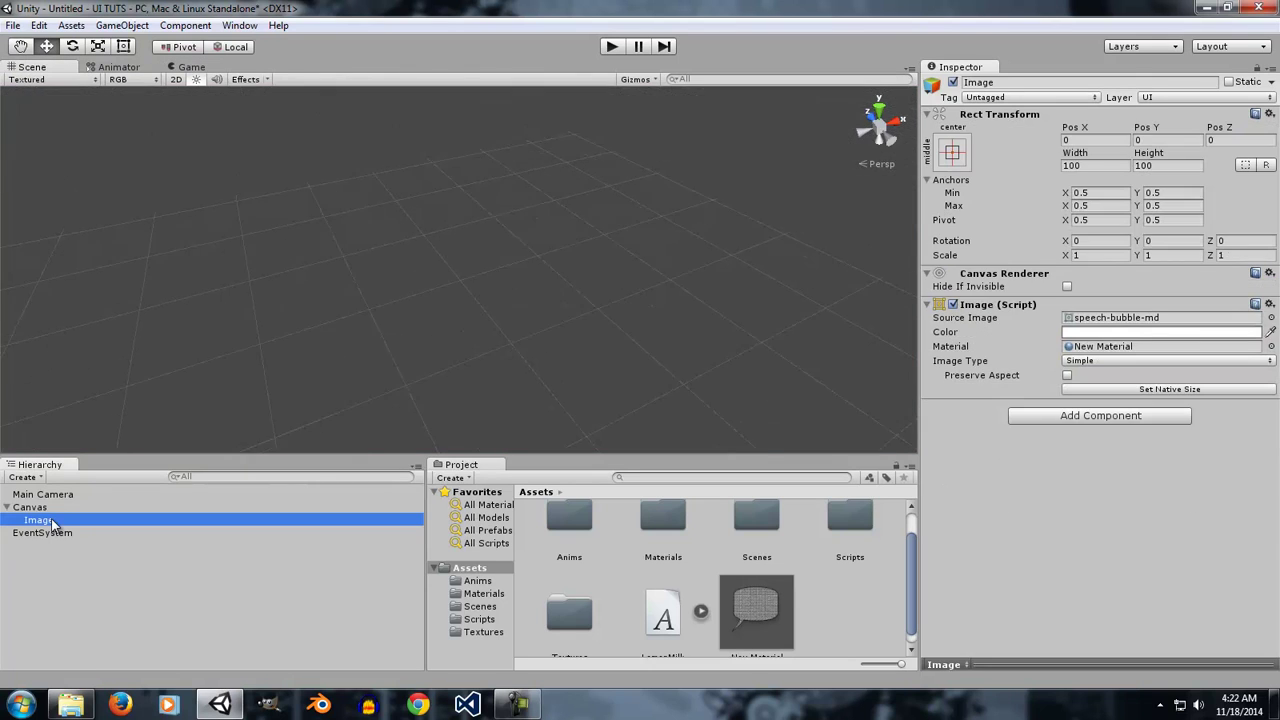
pyautogui.click(121, 25)
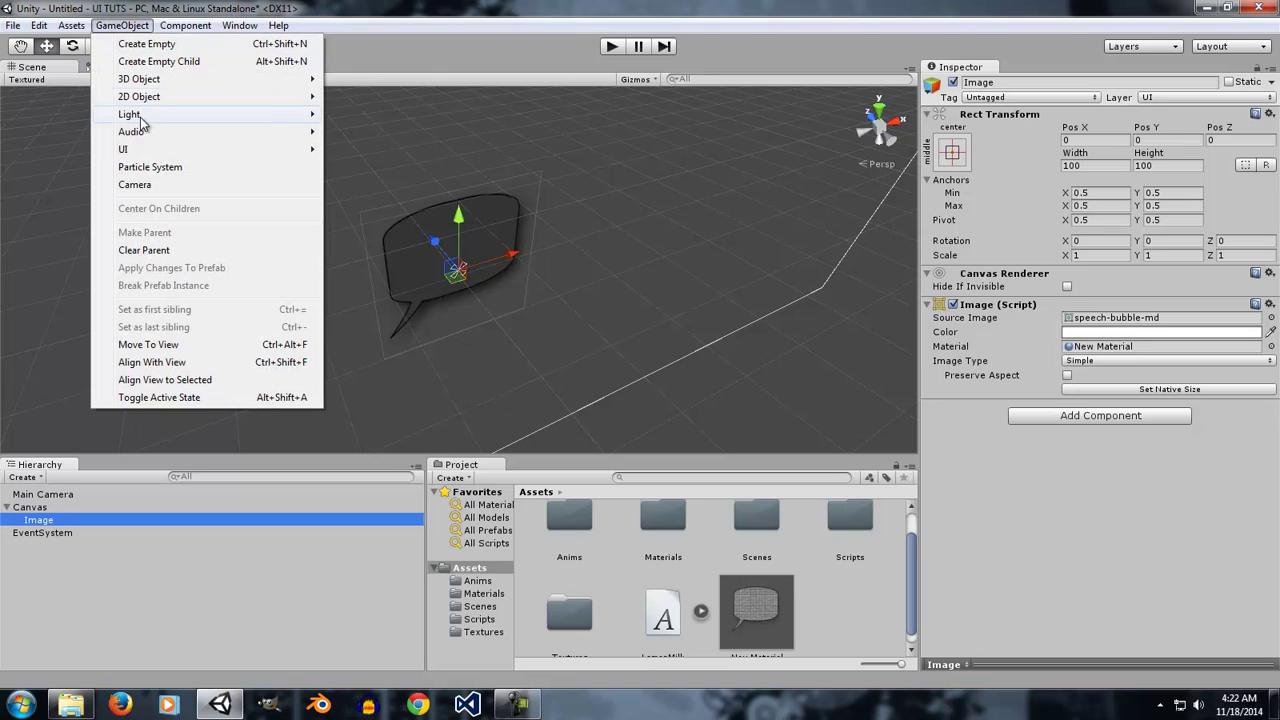
pyautogui.moveTo(290, 114)
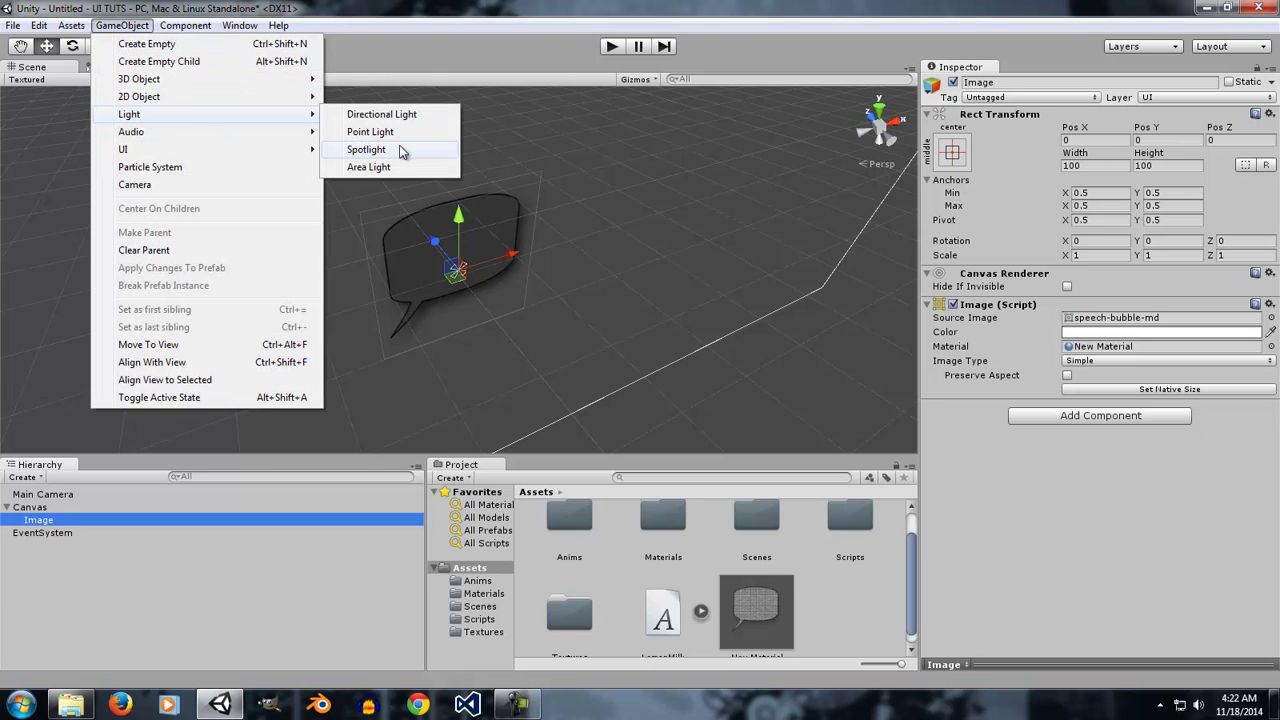
pyautogui.click(398, 140)
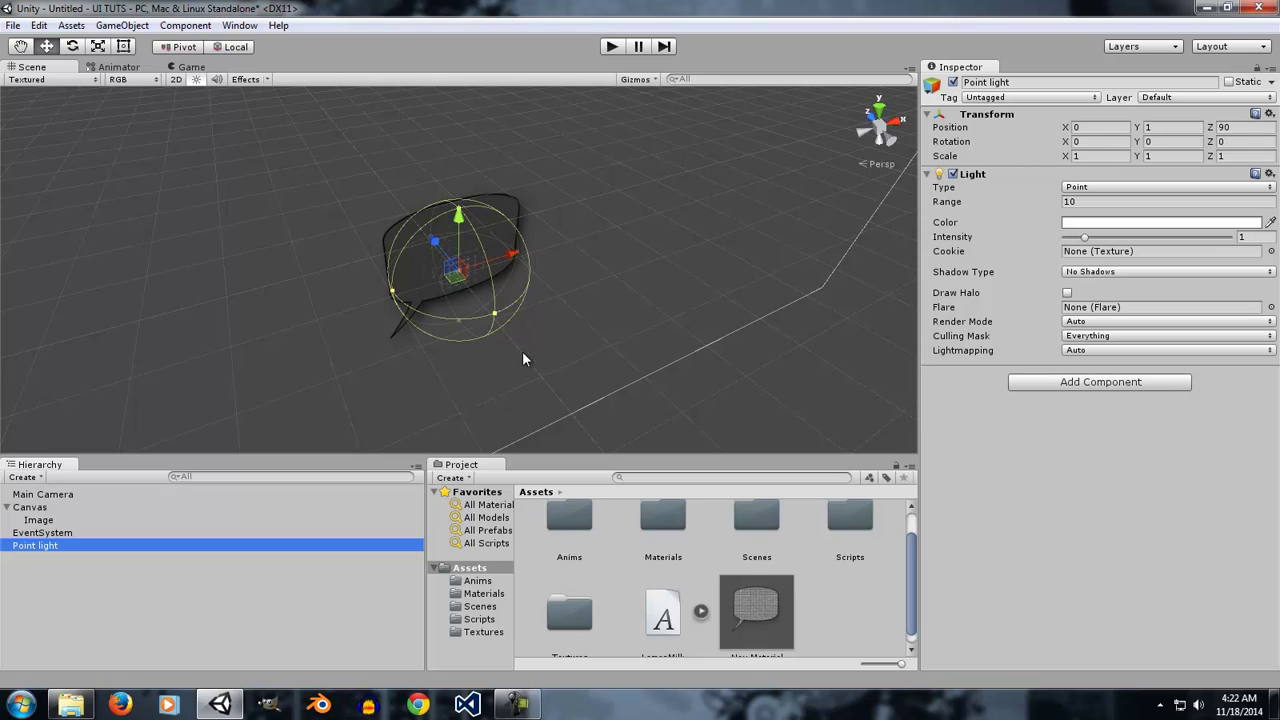
pyautogui.scroll(5, 485, 330)
pyautogui.moveTo(484, 297)
pyautogui.mouseDown()
pyautogui.moveTo(483, 314)
pyautogui.moveTo(522, 275)
pyautogui.moveTo(521, 247)
pyautogui.moveTo(522, 308)
pyautogui.moveTo(502, 285)
pyautogui.mouseUp()
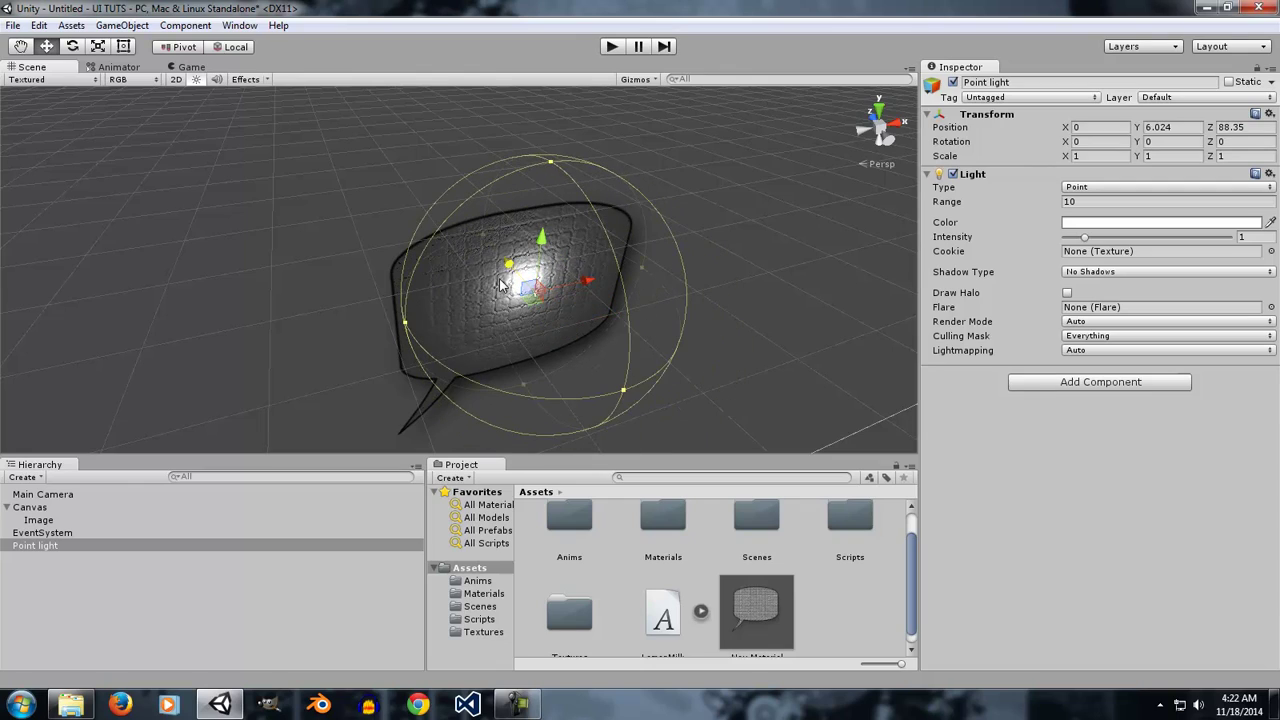
# Step: Examine the lit bump texture on the speech bubble from several angles in the Scene view and in the Game view
pyautogui.keyDown('alt'); pyautogui.moveTo(543, 325); pyautogui.dragTo(350, 345); pyautogui.keyUp('alt')
pyautogui.scroll(5, 590, 320)
pyautogui.scroll(3, 589, 320)
pyautogui.scroll(-8, 420, 340)
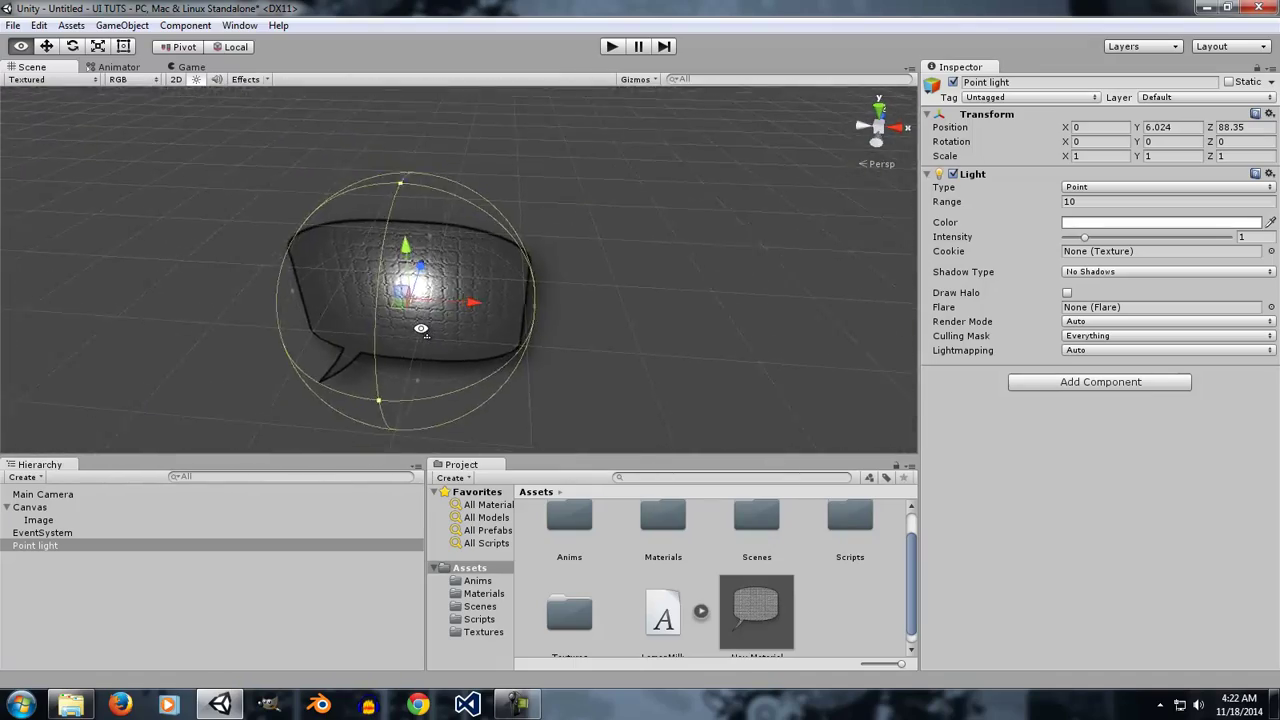
pyautogui.keyDown('alt'); pyautogui.moveTo(483, 332); pyautogui.dragTo(443, 201); pyautogui.keyUp('alt')
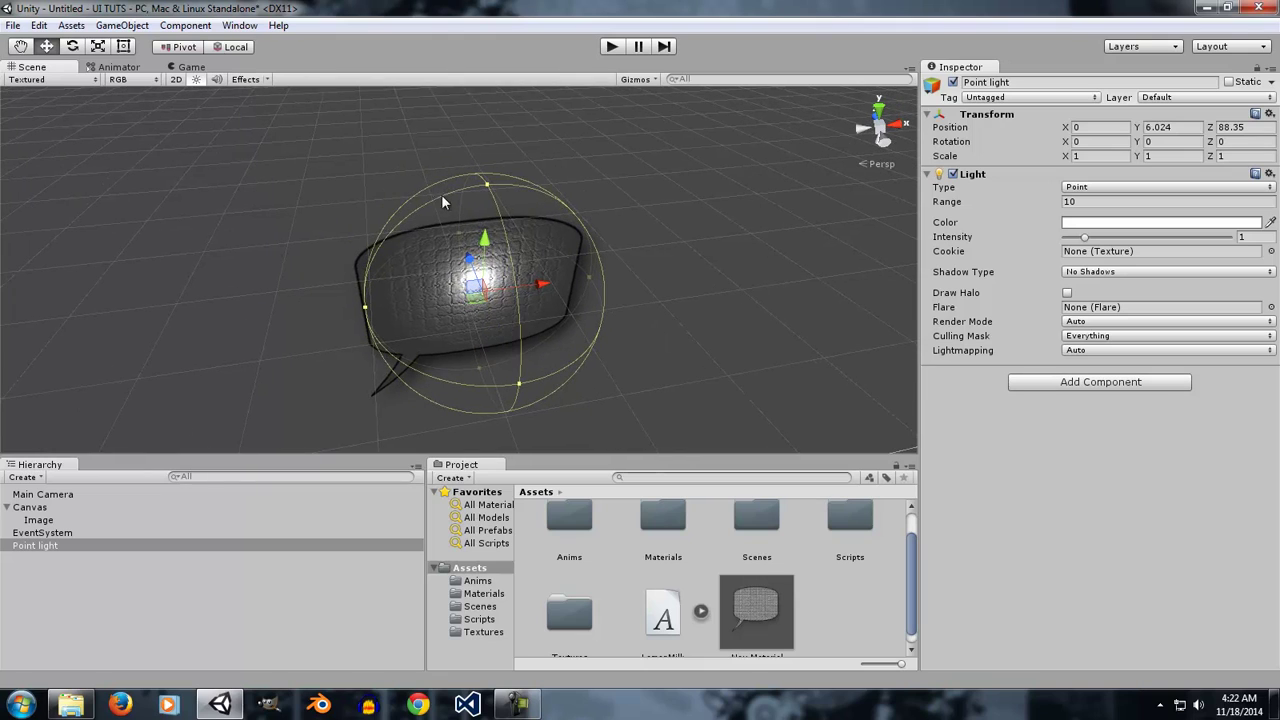
pyautogui.click(192, 66)
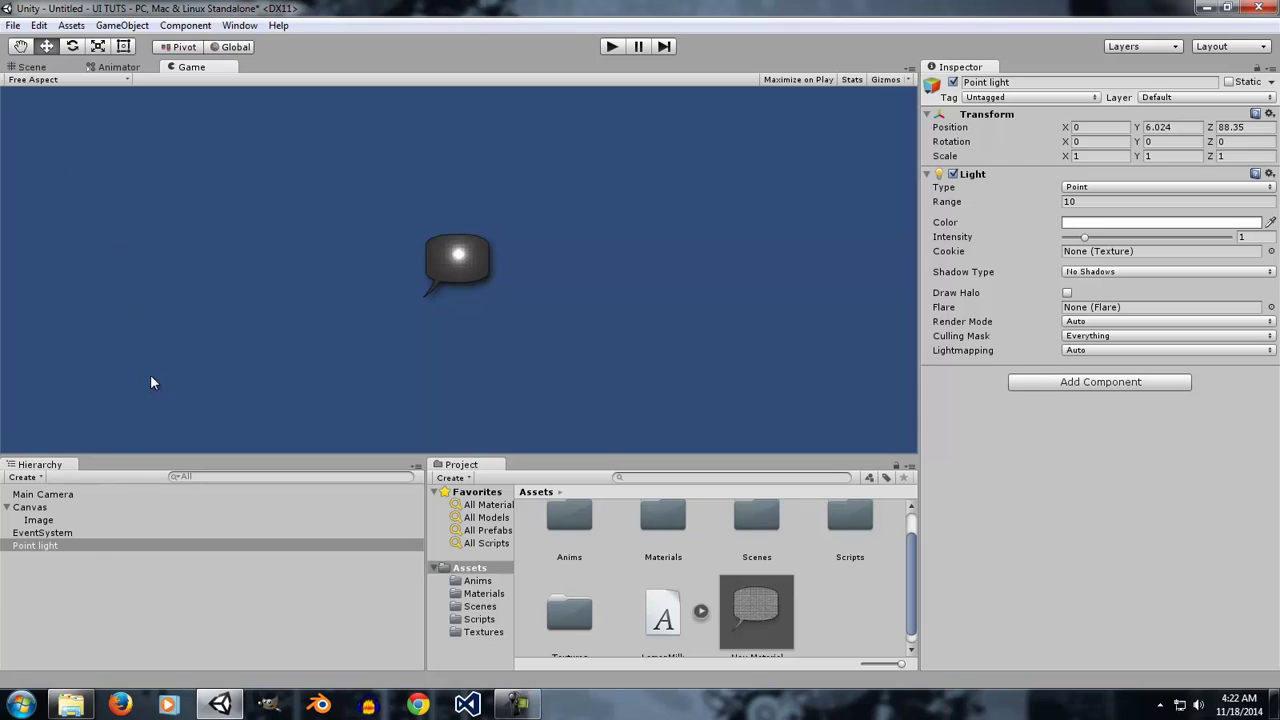
pyautogui.click(40, 521)
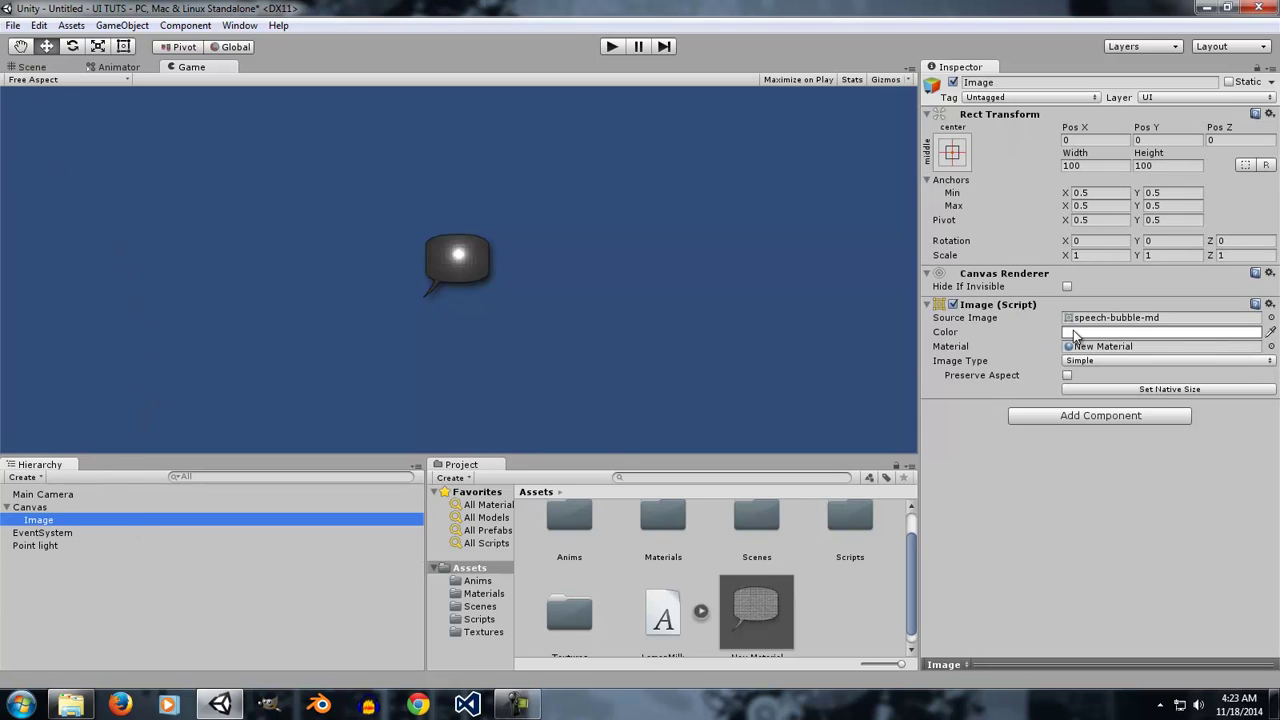
pyautogui.click(55, 66)
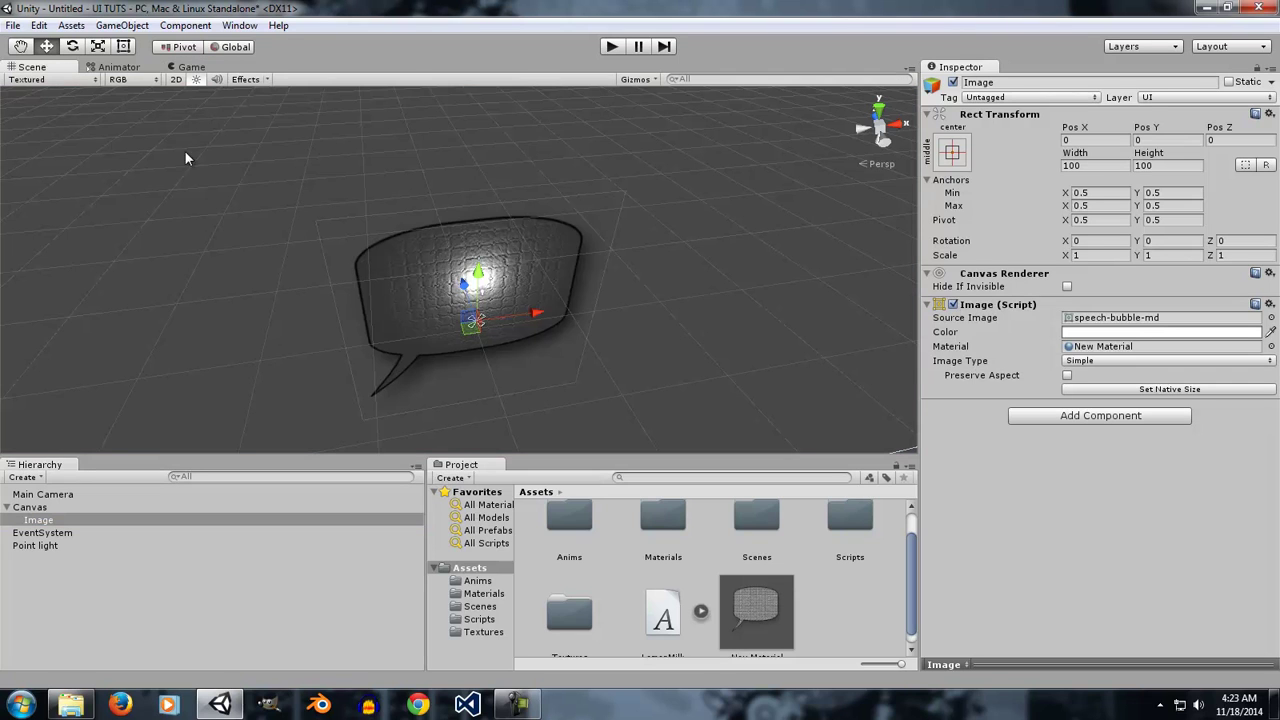
# Step: Enlarge the point light's range to about 22.24, move it back to about Z 84.5, and preview the lighting
pyautogui.click(56, 545)
pyautogui.moveTo(362, 309); pyautogui.dragTo(218, 341)
pyautogui.click(49, 546)
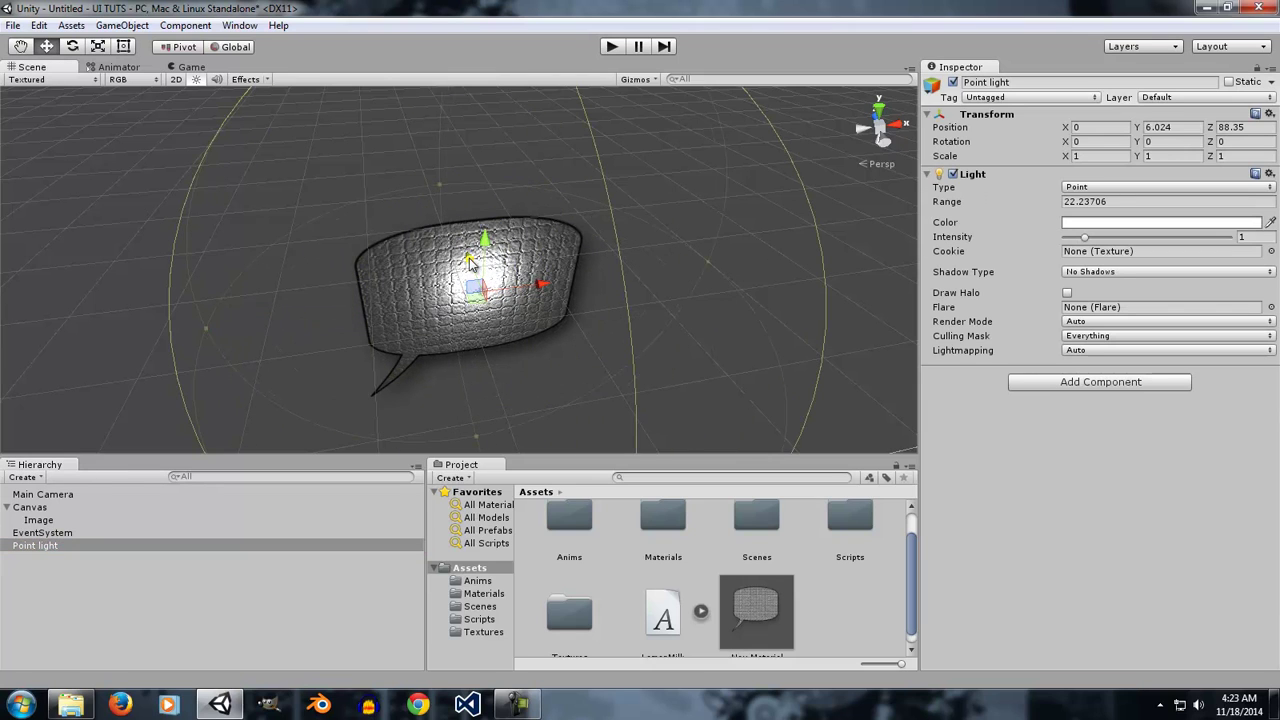
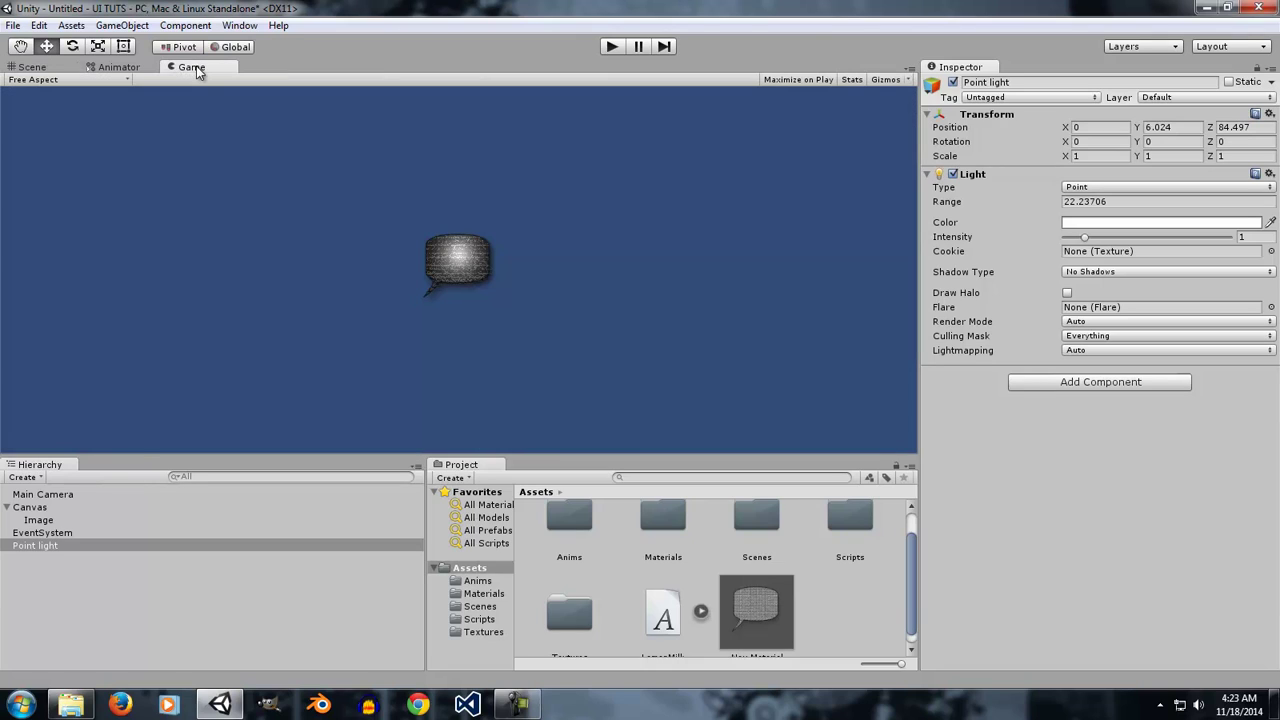
# Step: Delete the Point light, Canvas and EventSystem objects from the scene
pyautogui.click(44, 547)
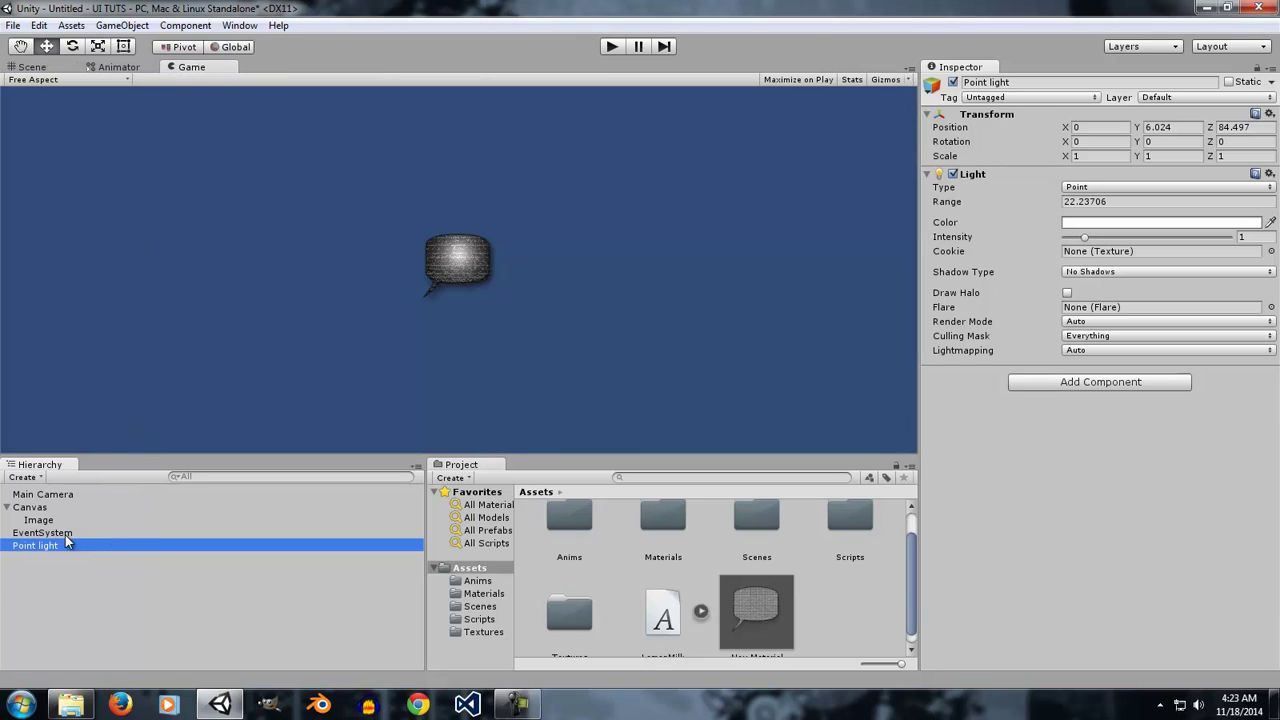
pyautogui.press('Delete')
pyautogui.click(46, 508)
pyautogui.press('Delete')
pyautogui.click(47, 510)
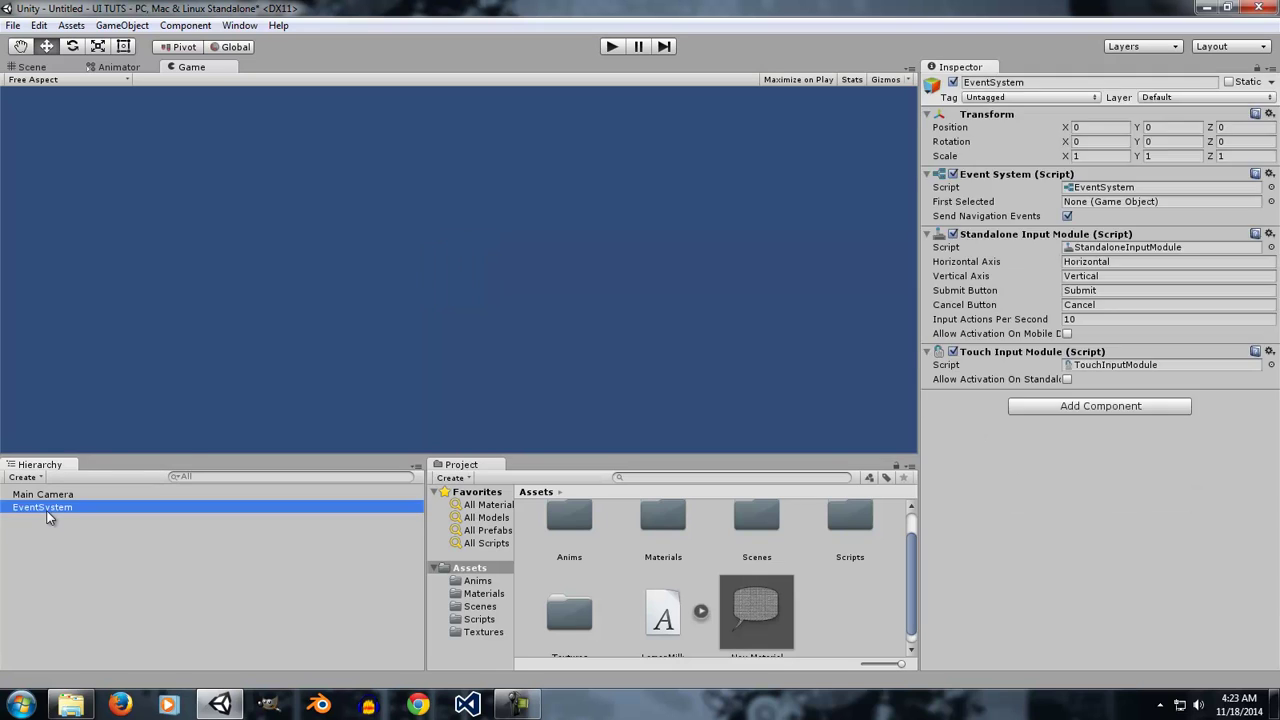
pyautogui.press('Delete')
# Step: Create a new UI Image in the scene
pyautogui.rightClick(63, 529)
pyautogui.moveTo(110, 481)
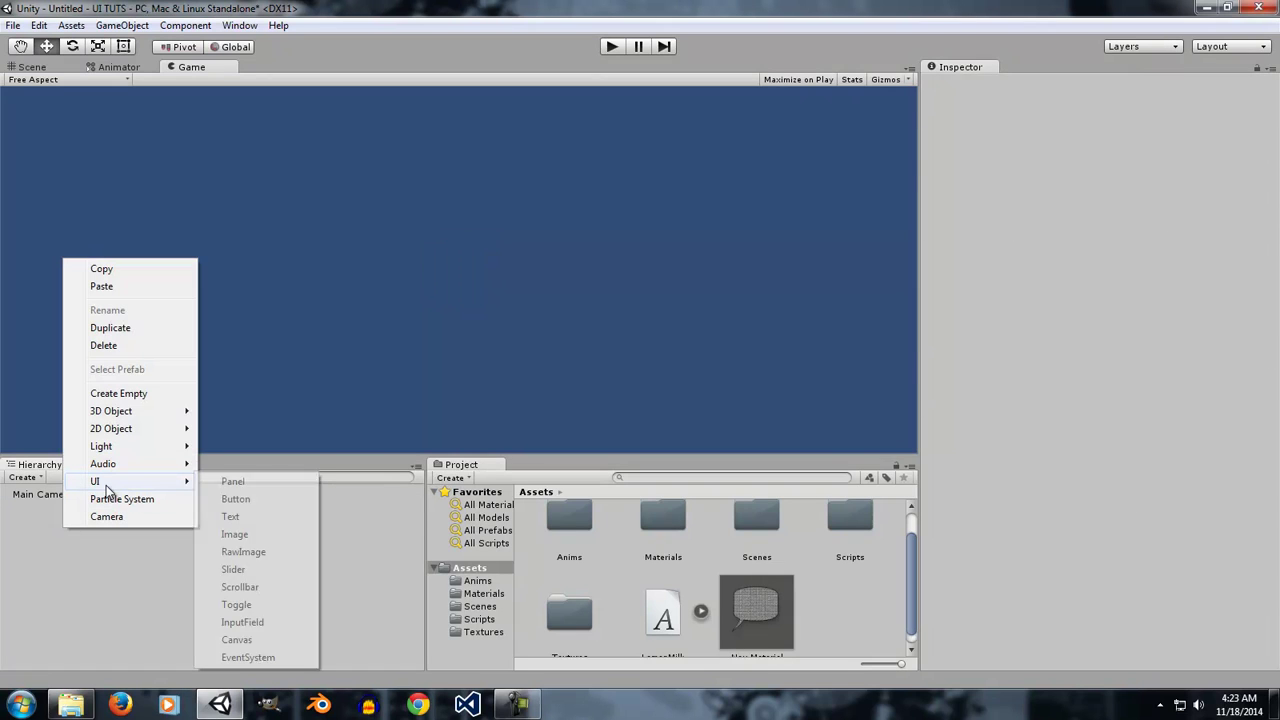
pyautogui.click(263, 534)
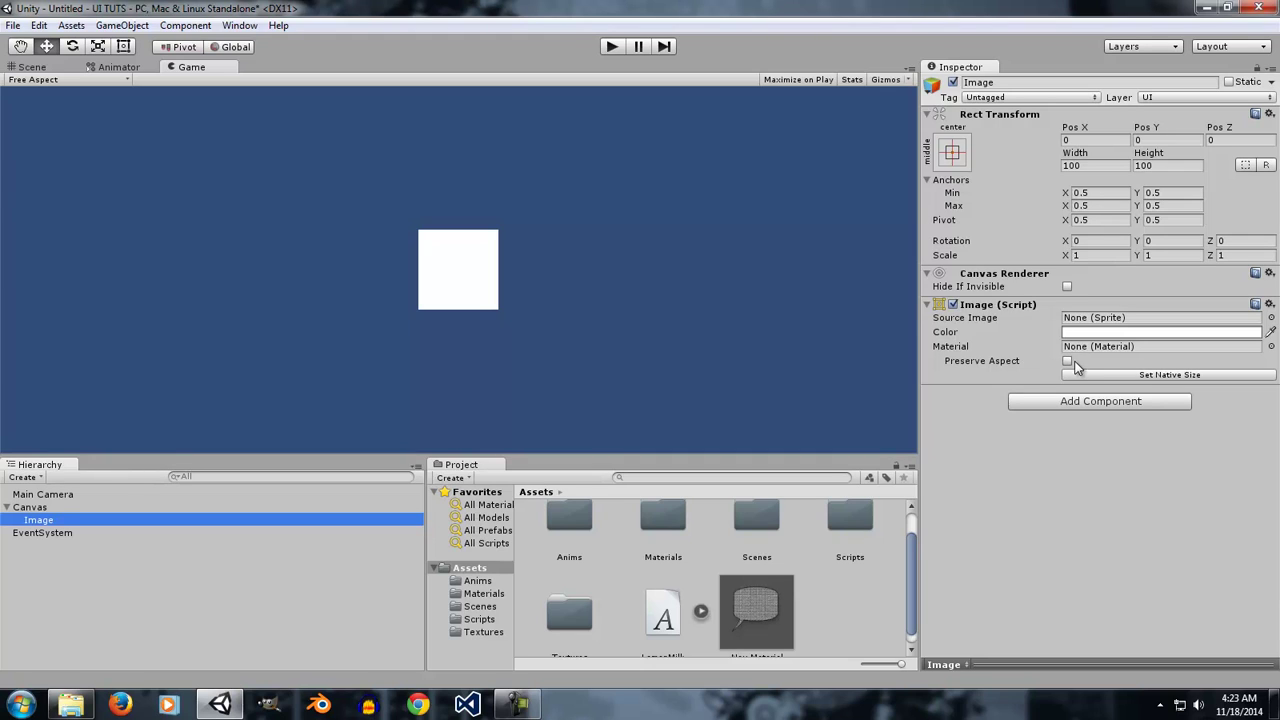
# Step: Set the new Image's source image to the speech-bubble-md sprite and turn on Preserve Aspect
pyautogui.click(1271, 318)
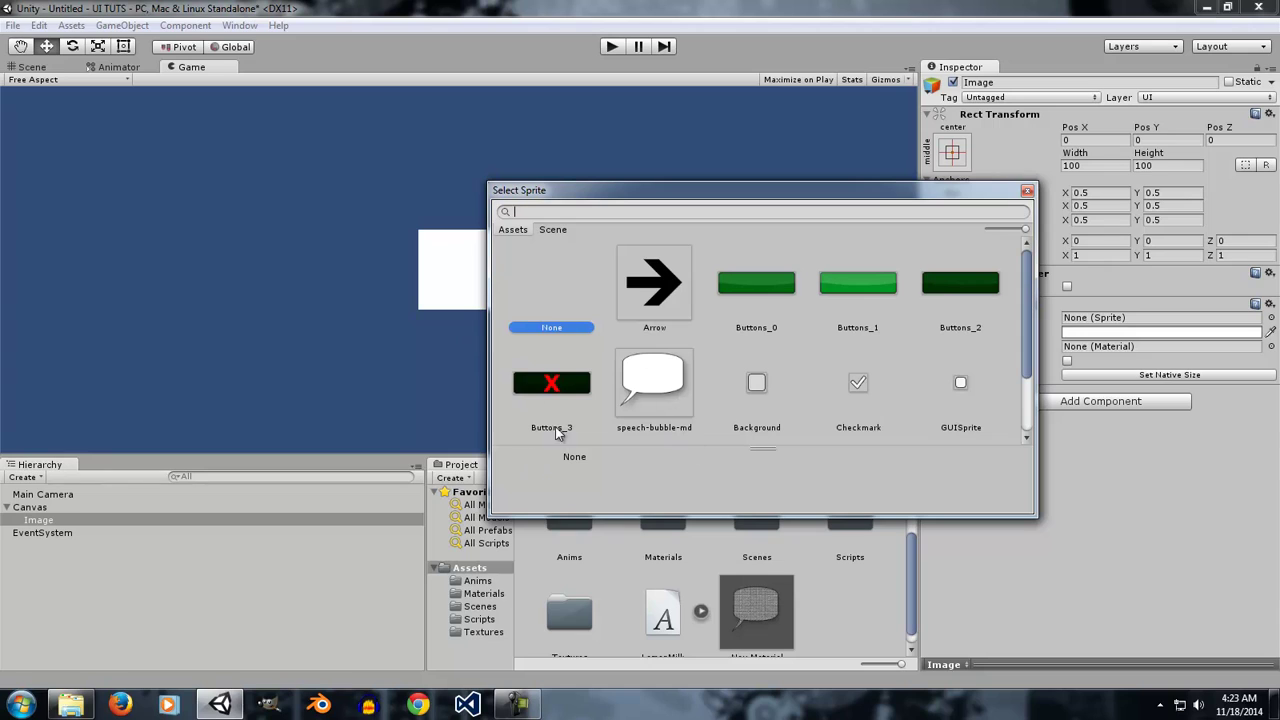
pyautogui.click(668, 390)
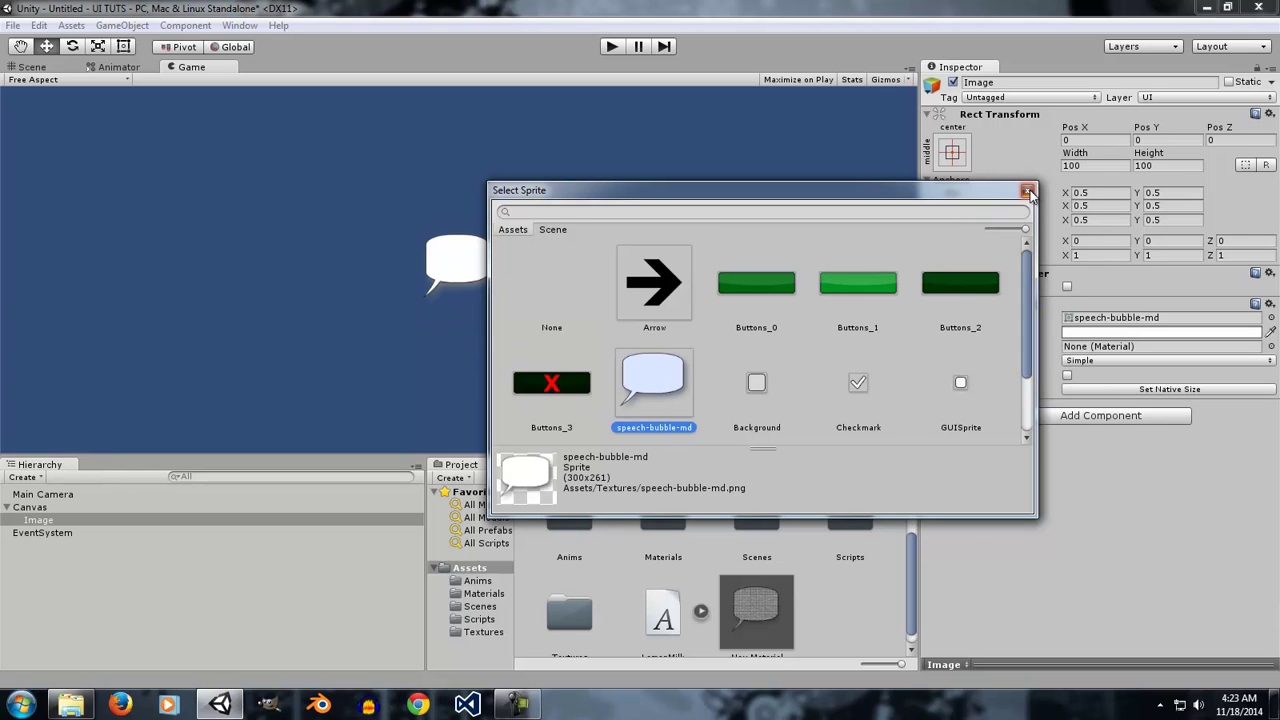
pyautogui.click(1027, 190)
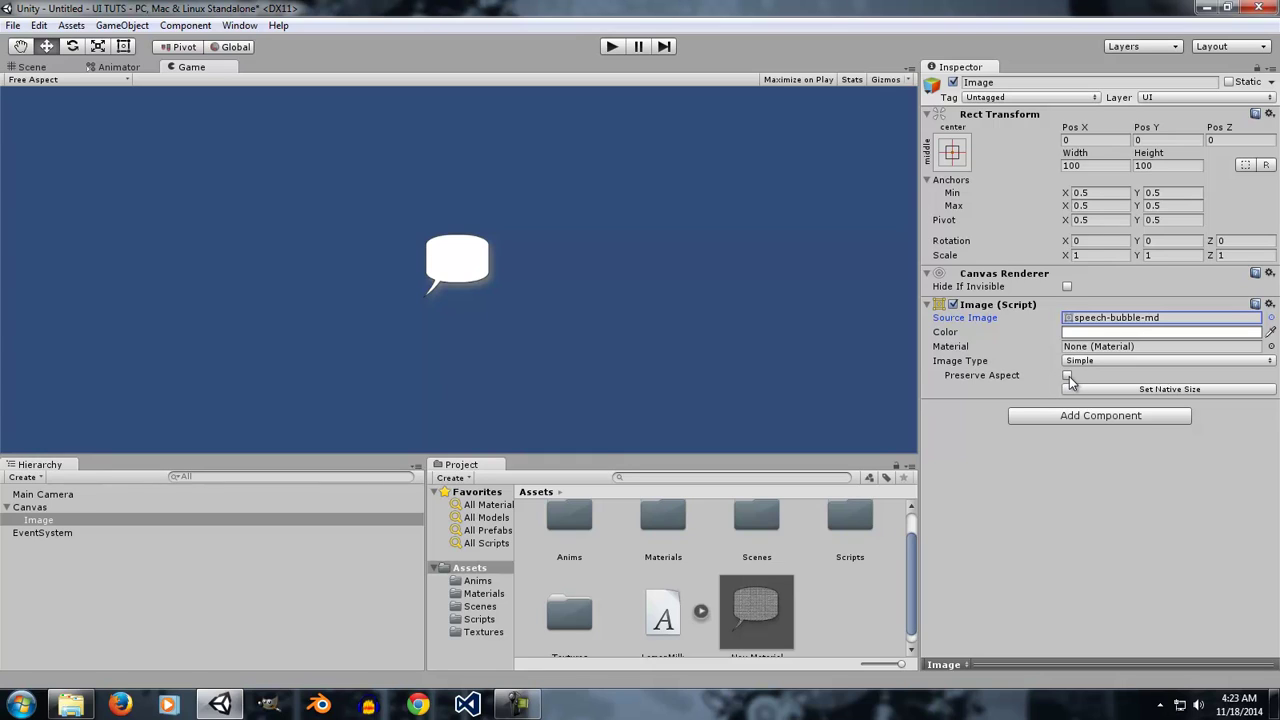
pyautogui.click(1067, 376)
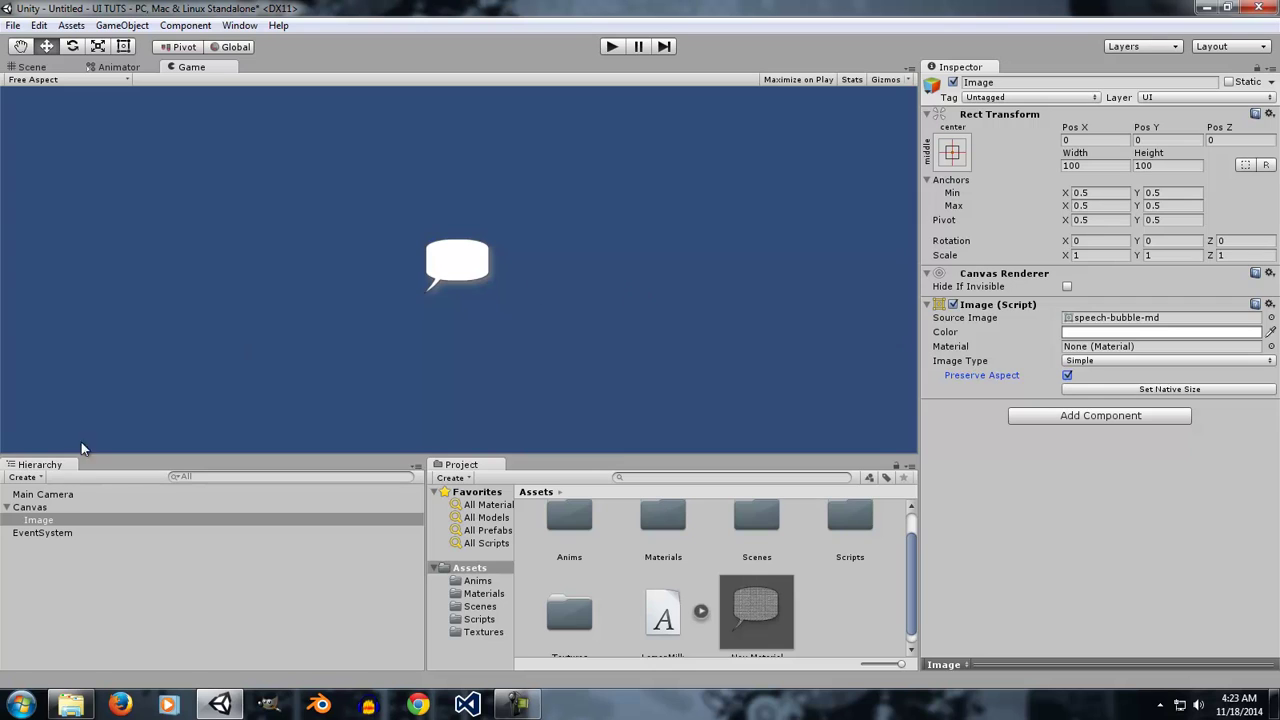
# Step: Resize the Image's rectangle in the Scene view with the Rect tool to about 90.3 wide and 129.4 high
pyautogui.click(57, 66)
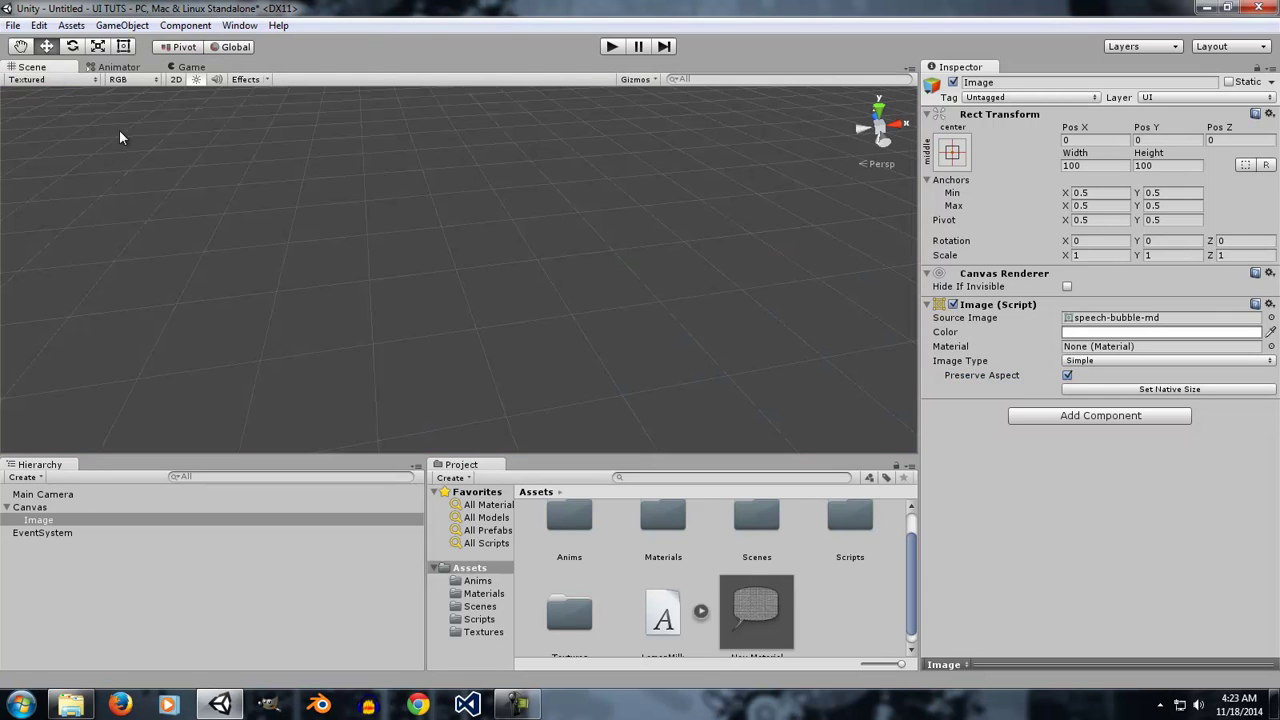
pyautogui.doubleClick(40, 521)
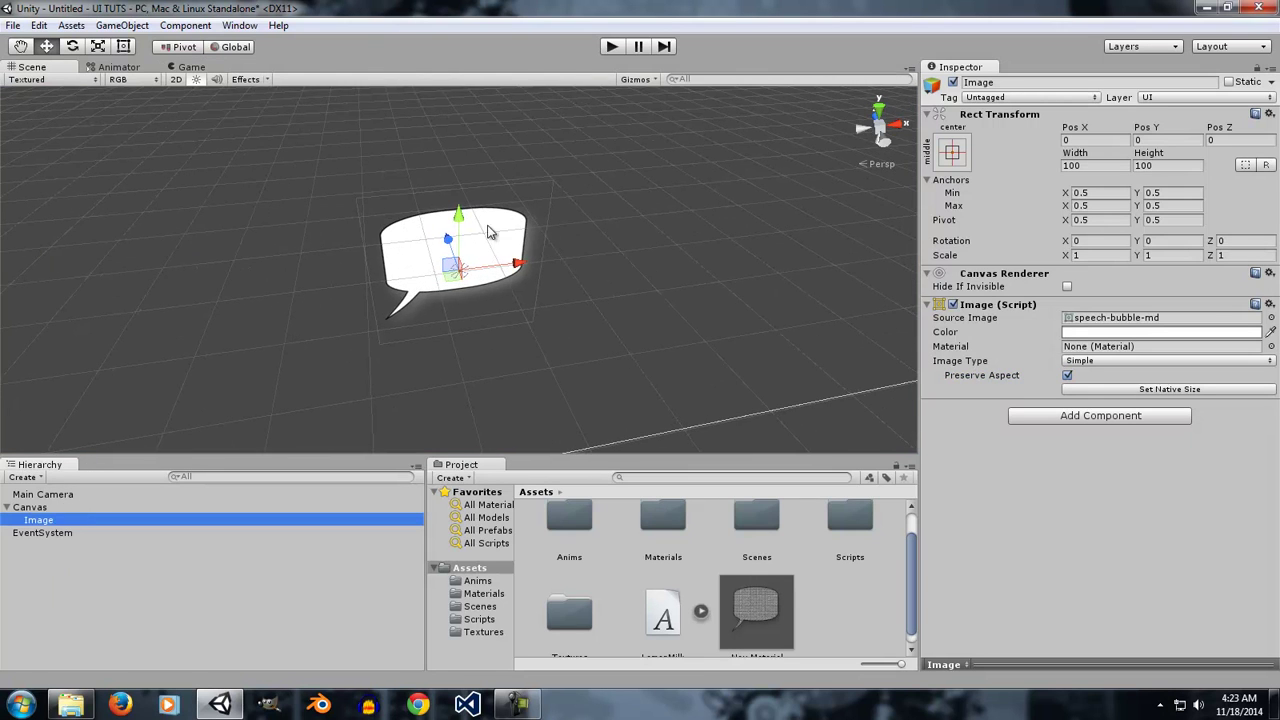
pyautogui.click(123, 46)
pyautogui.moveTo(559, 229); pyautogui.dragTo(470, 265)
pyautogui.moveTo(472, 187); pyautogui.dragTo(531, 161)
pyautogui.moveTo(526, 213)
pyautogui.mouseDown()
pyautogui.moveTo(646, 214)
pyautogui.moveTo(524, 220)
pyautogui.moveTo(536, 215)
pyautogui.mouseUp()
pyautogui.moveTo(477, 168); pyautogui.dragTo(472, 131)
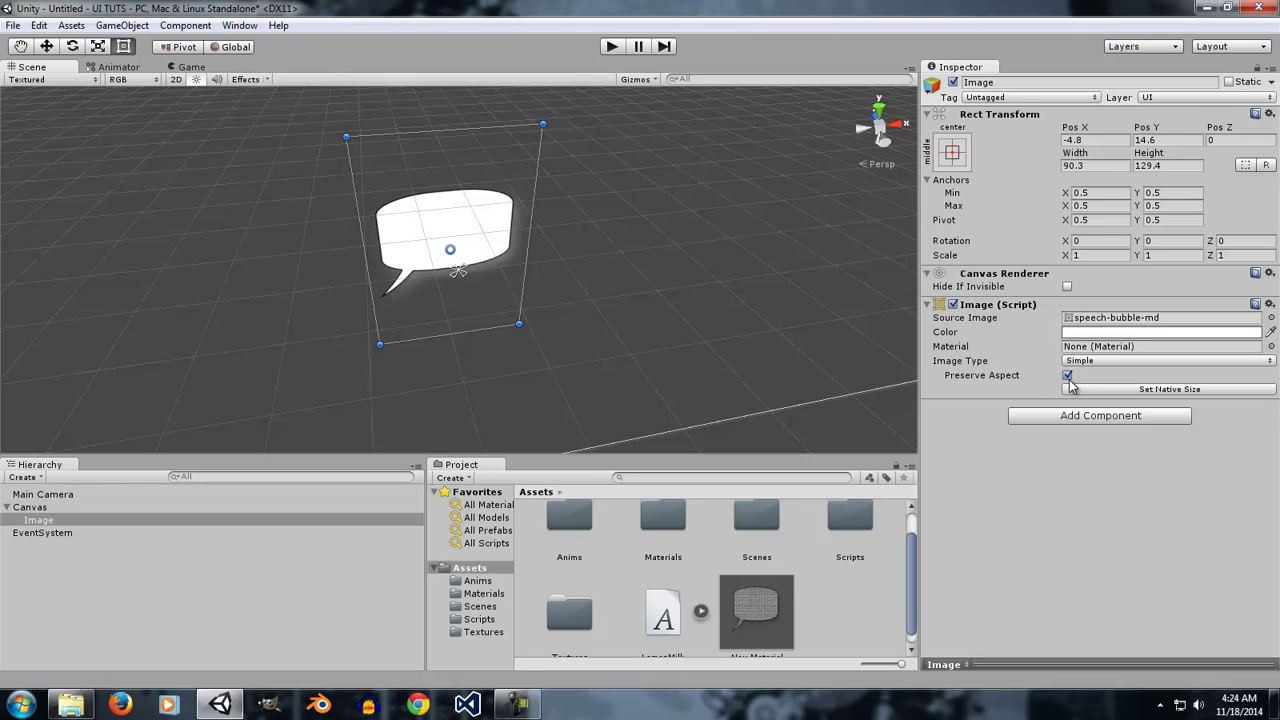
# Step: Turn Preserve Aspect off for comparison, keep the image type Simple, and turn Preserve Aspect back on
pyautogui.click(1067, 376)
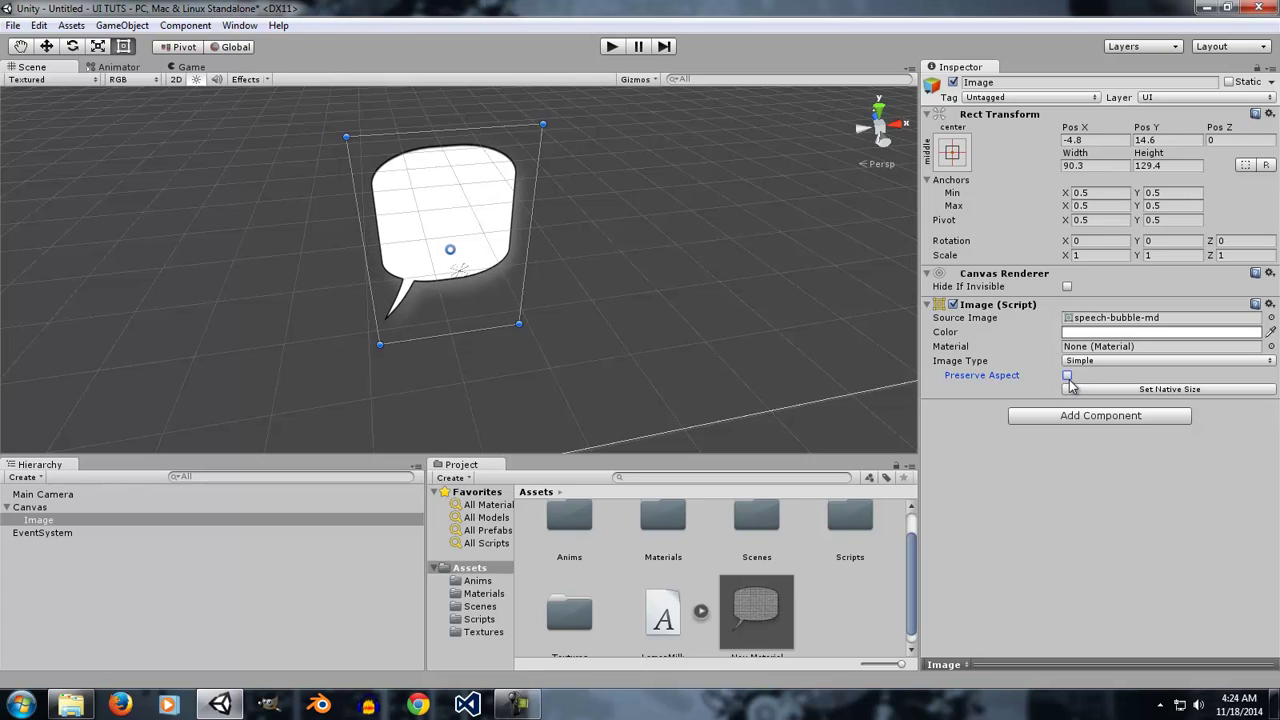
pyautogui.click(1093, 362)
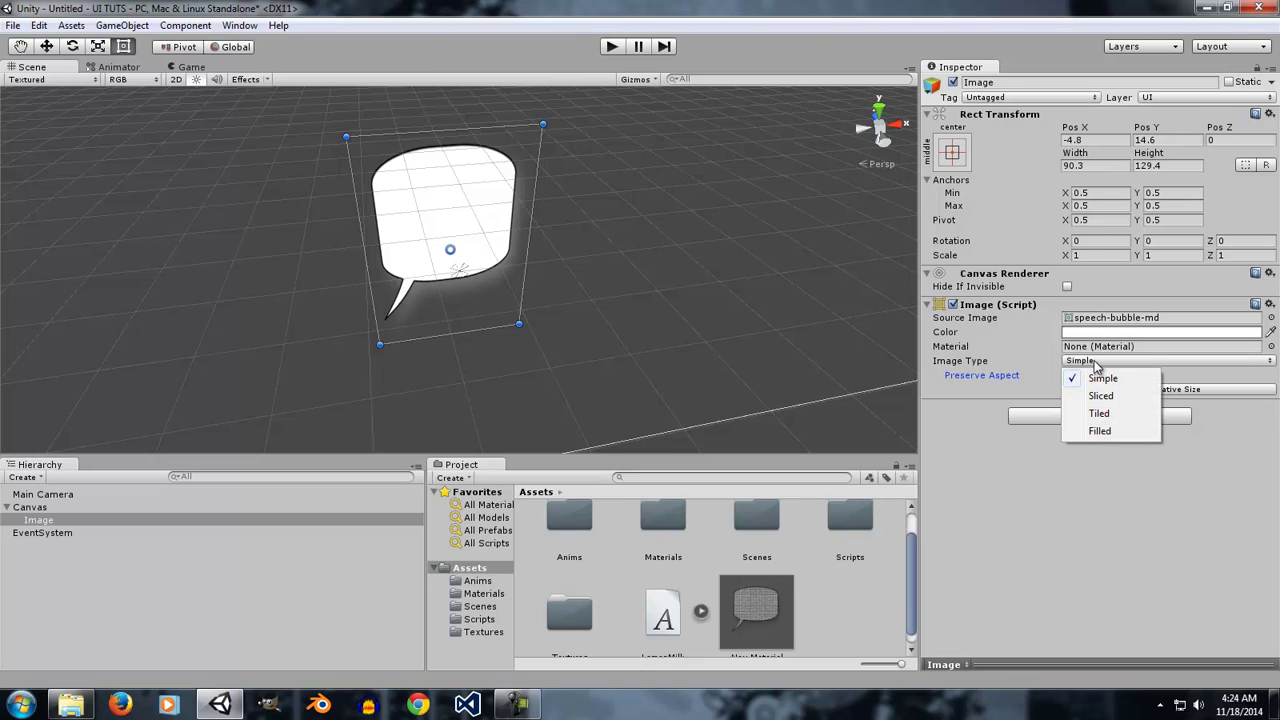
pyautogui.click(1101, 379)
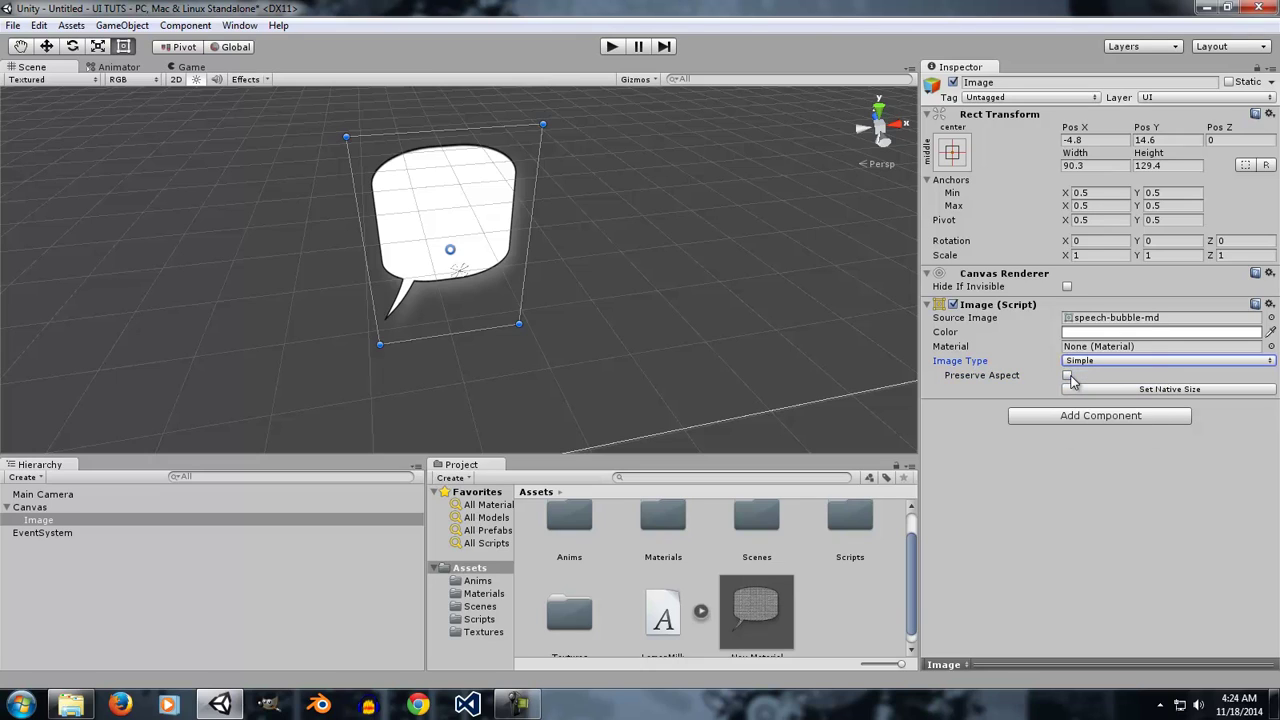
pyautogui.click(1067, 376)
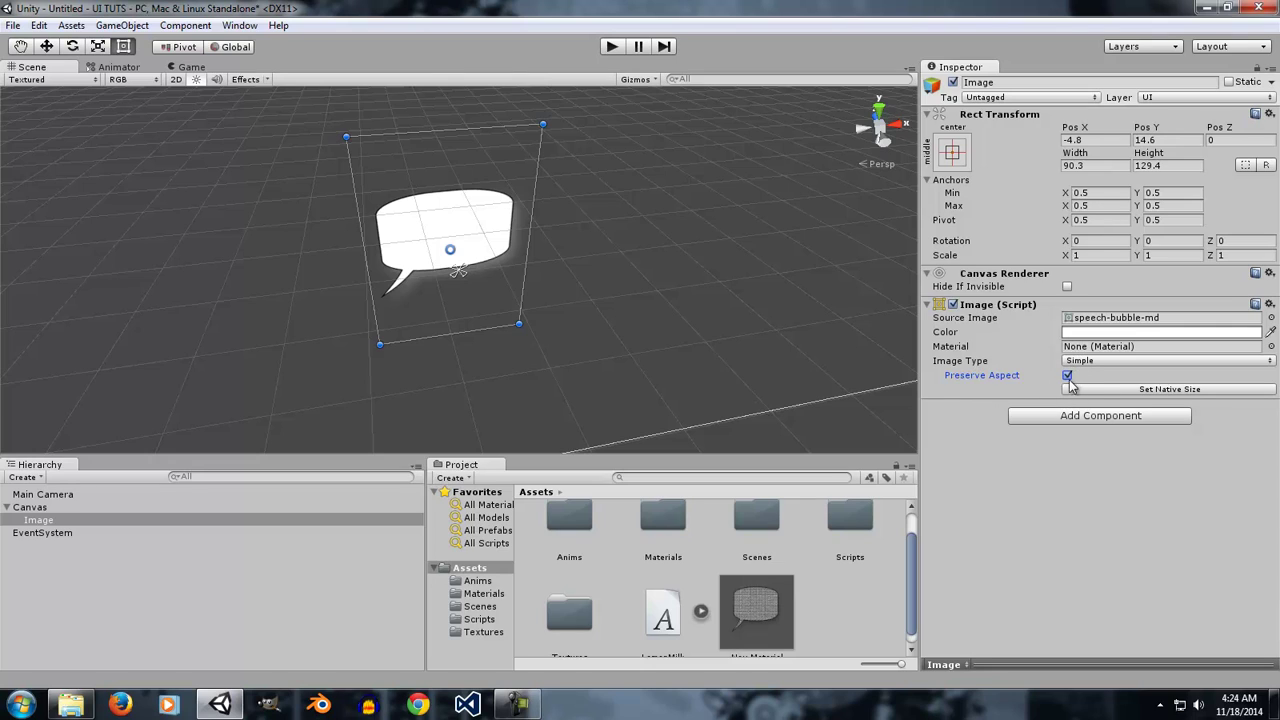
# Step: Set the Image's type to Sliced
pyautogui.click(1099, 363)
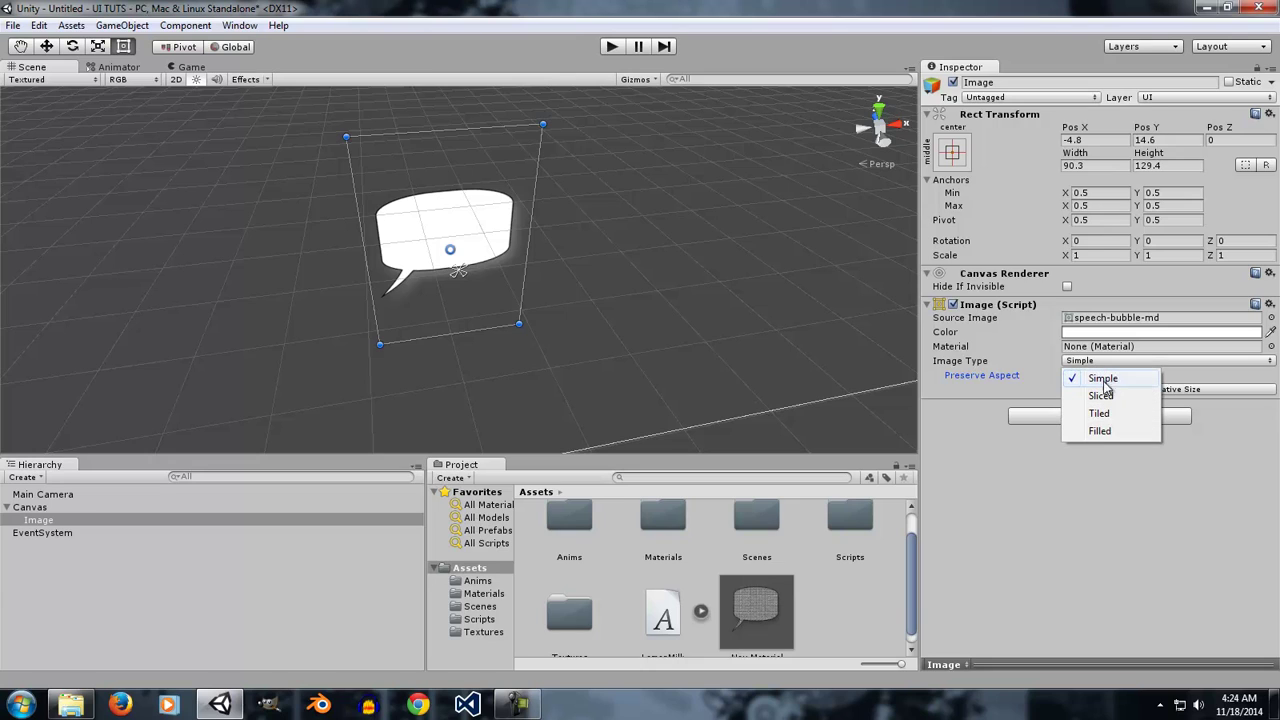
pyautogui.click(1101, 396)
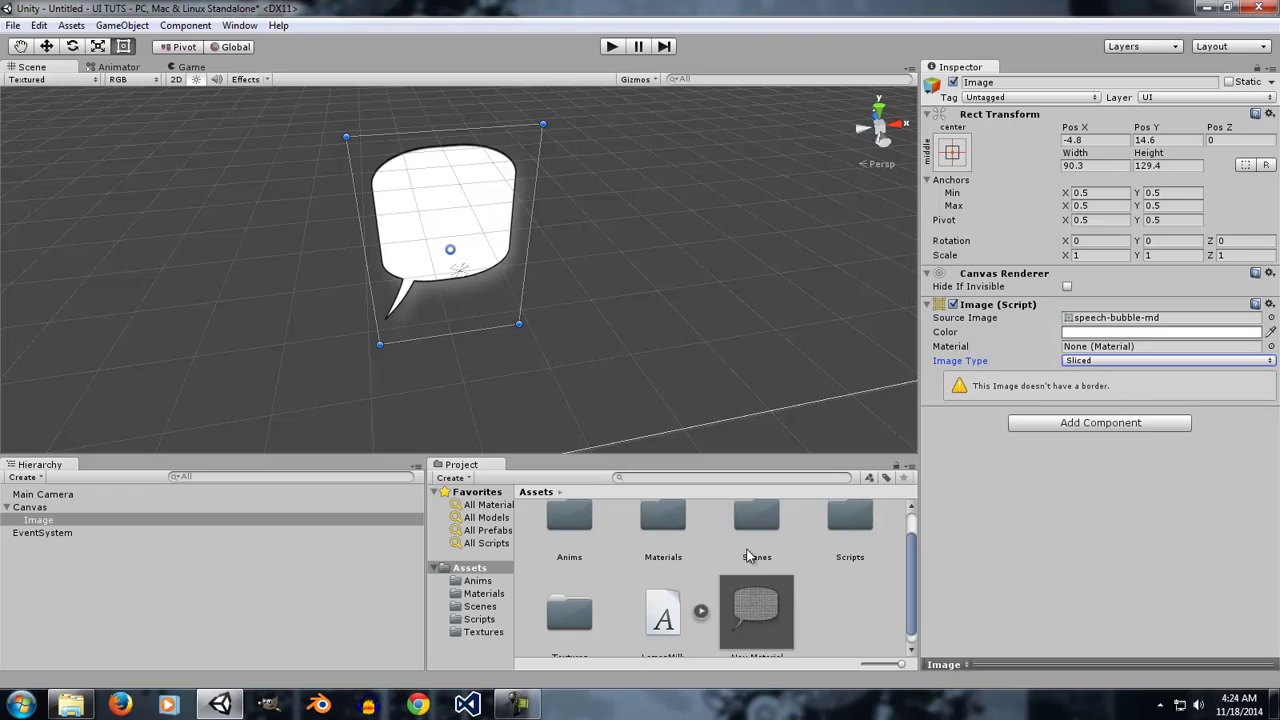
# Step: Import the Sliced picture from the Textures folder on disk into the project's Textures assets
pyautogui.click(71, 704)
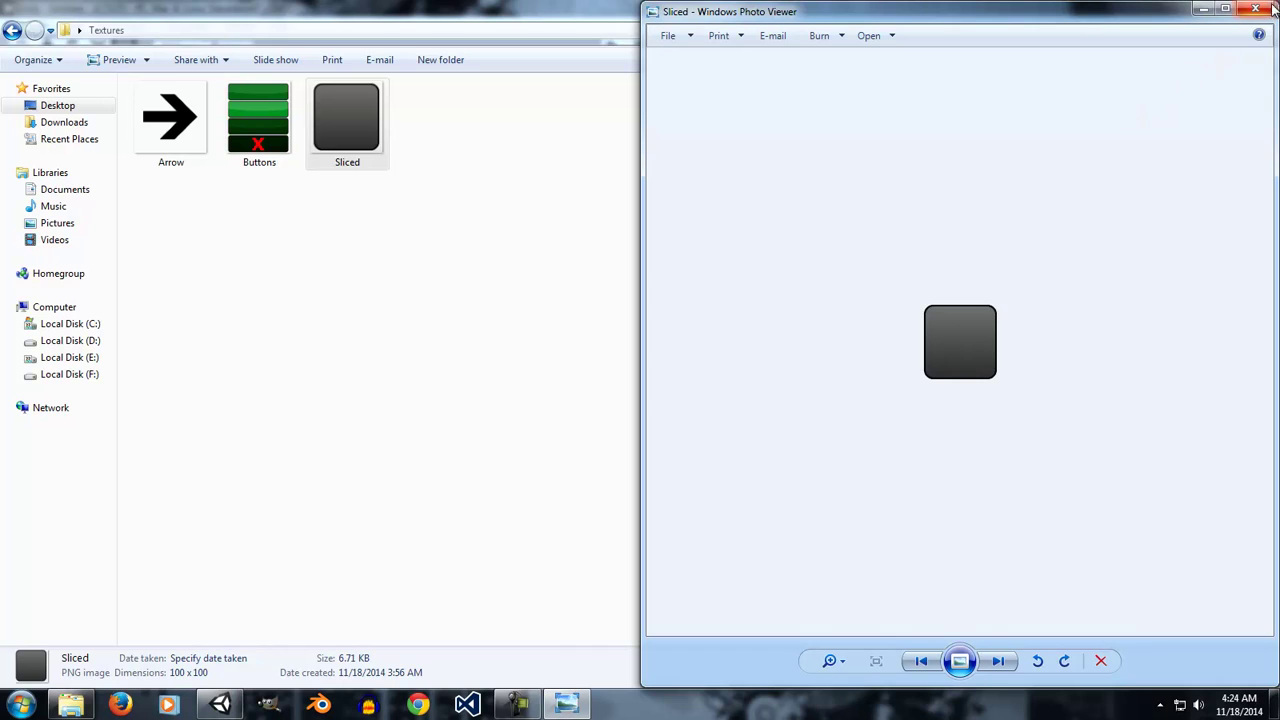
pyautogui.click(1262, 8)
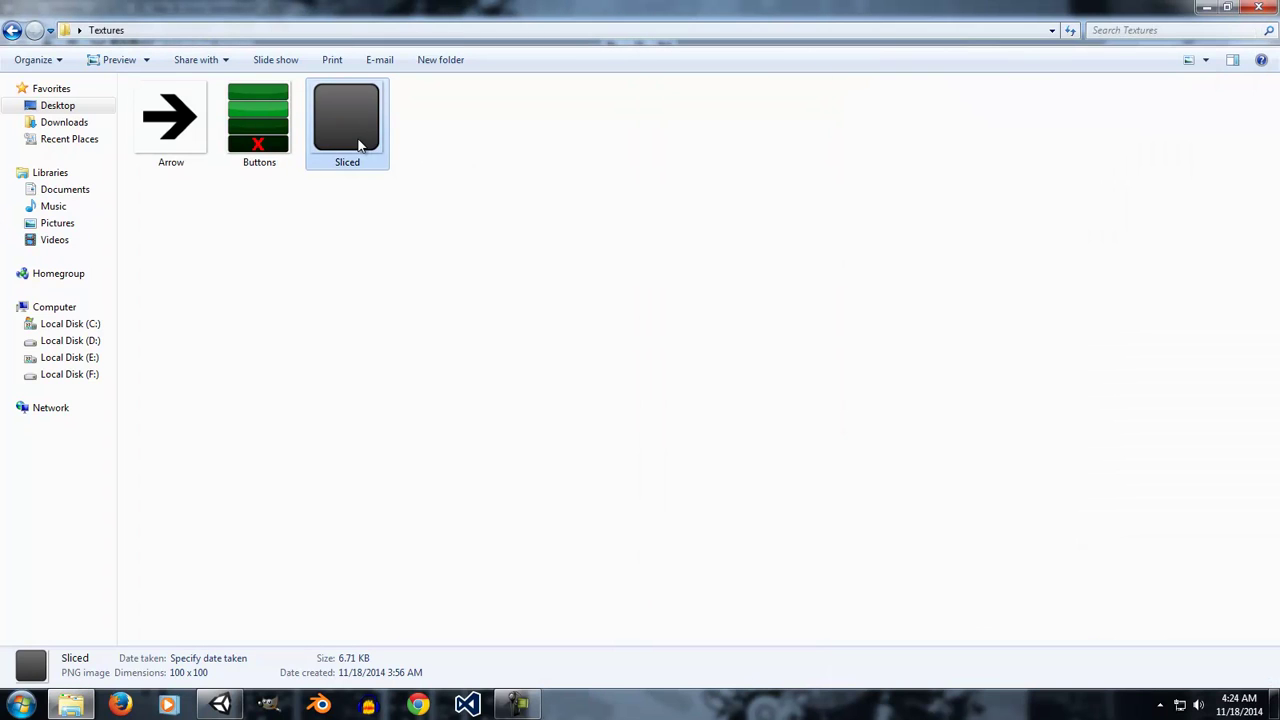
pyautogui.moveTo(360, 145); pyautogui.dragTo(497, 641)
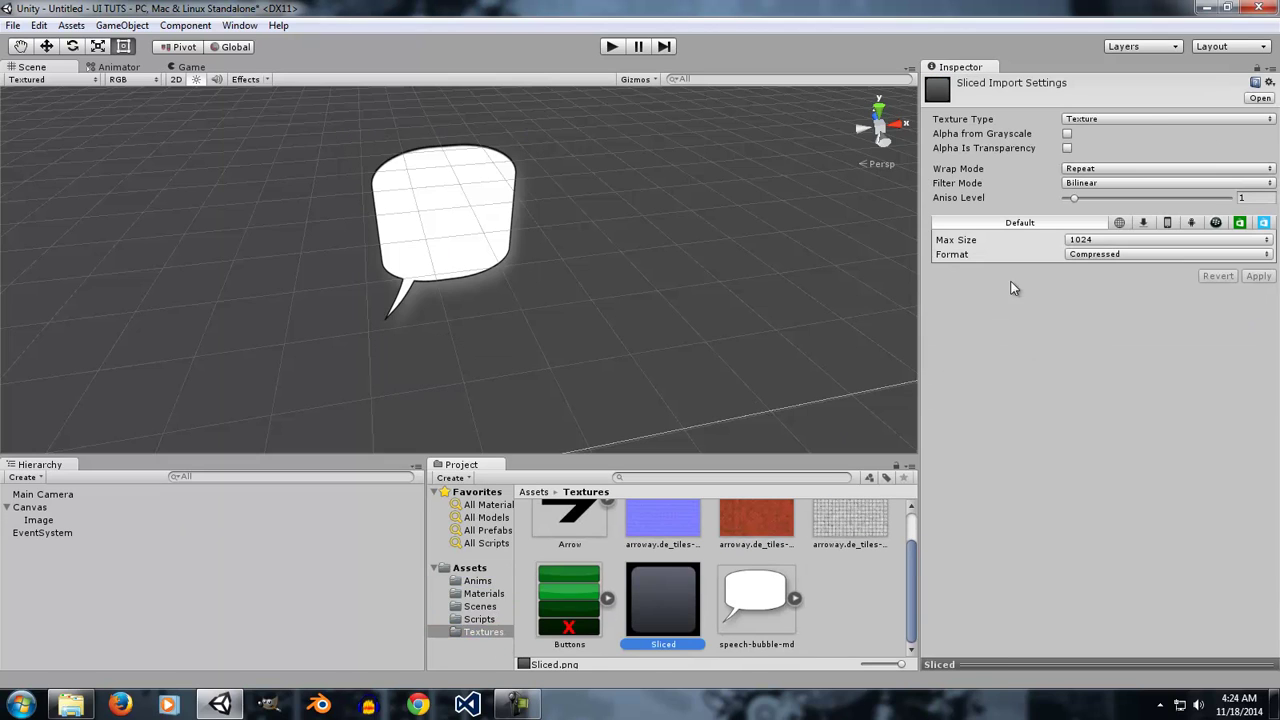
# Step: Set the Sliced texture's type to Sprite (2D and UI) with Single sprite mode, and open it in the Sprite Editor
pyautogui.click(1140, 121)
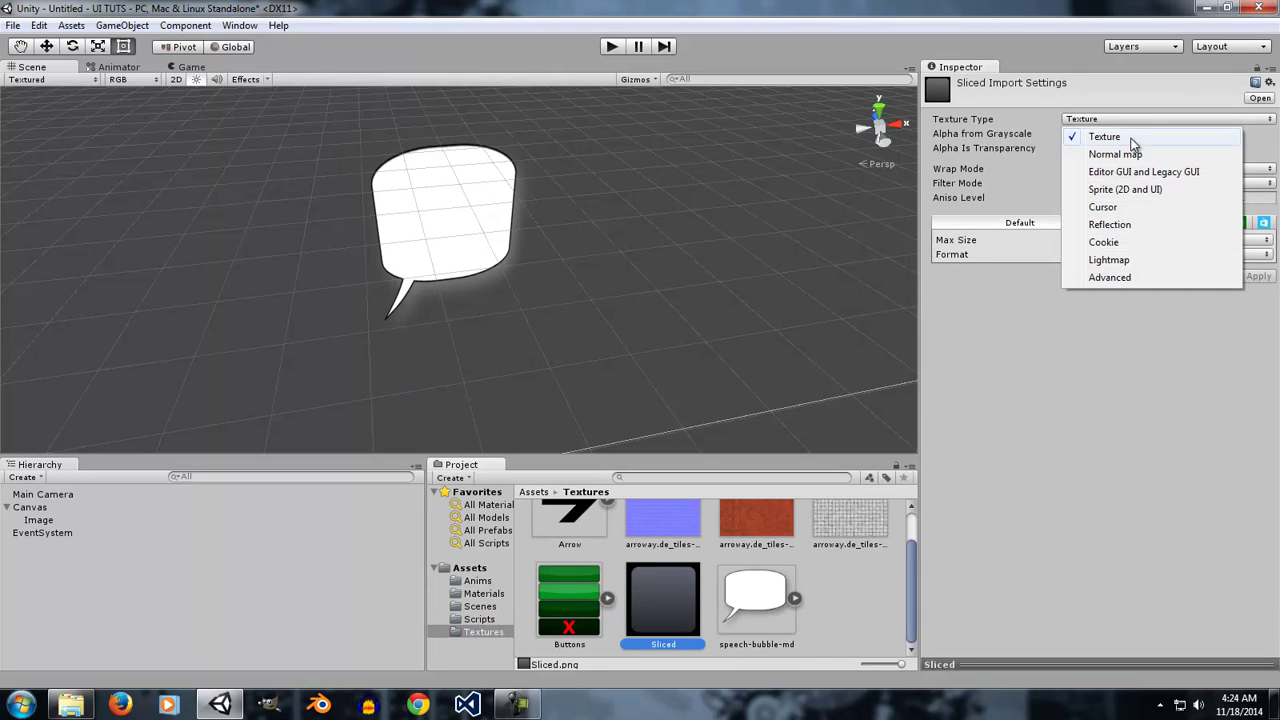
pyautogui.click(1132, 192)
pyautogui.click(1080, 134)
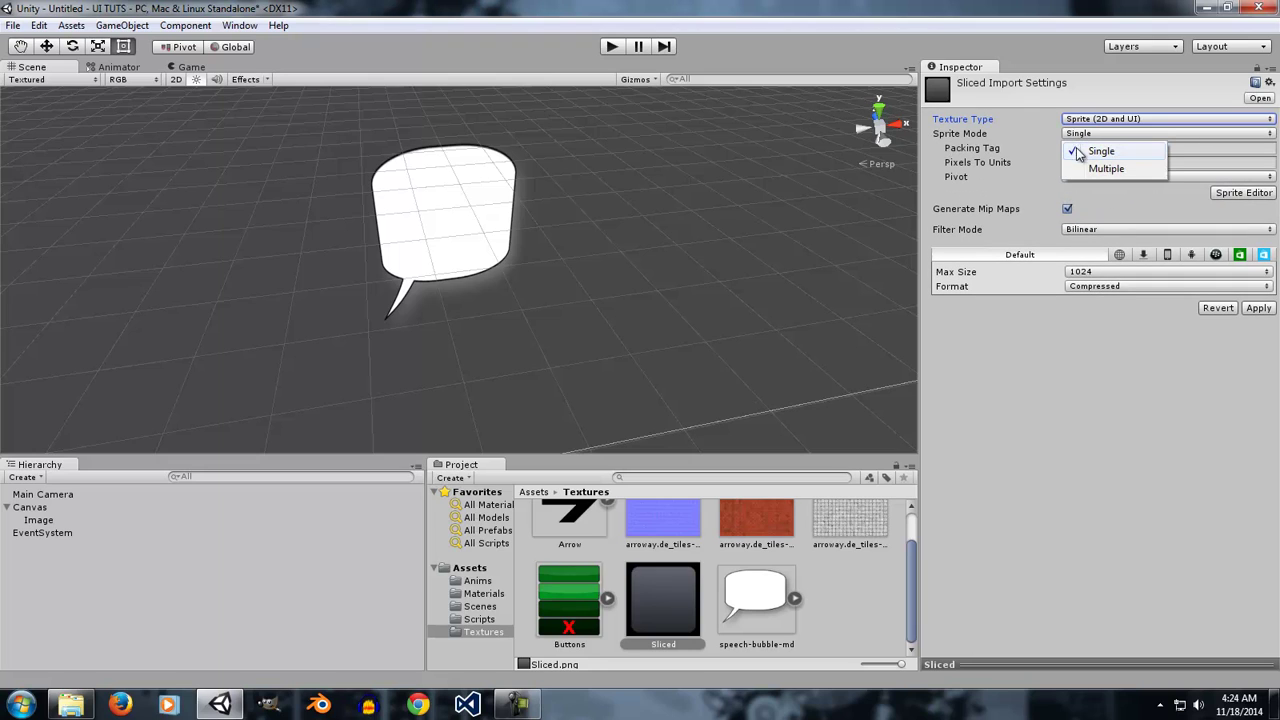
pyautogui.click(1160, 196)
pyautogui.click(1244, 193)
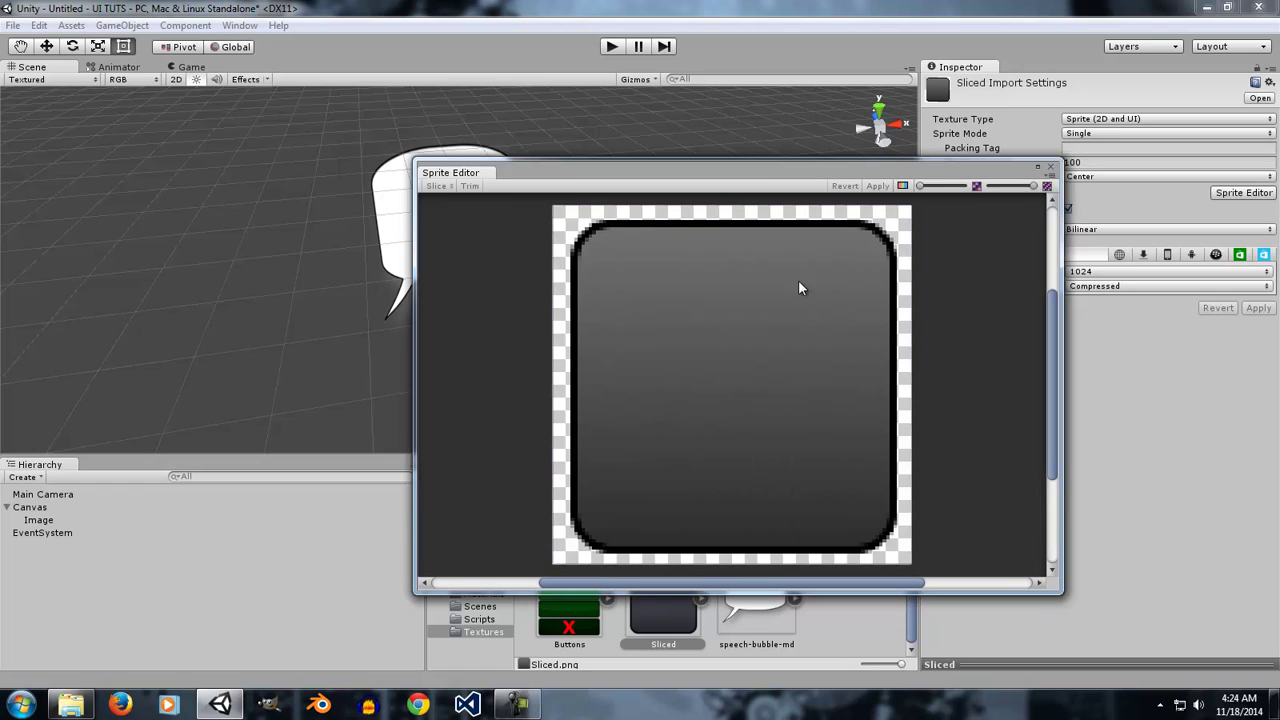
pyautogui.click(1050, 166)
pyautogui.click(1244, 193)
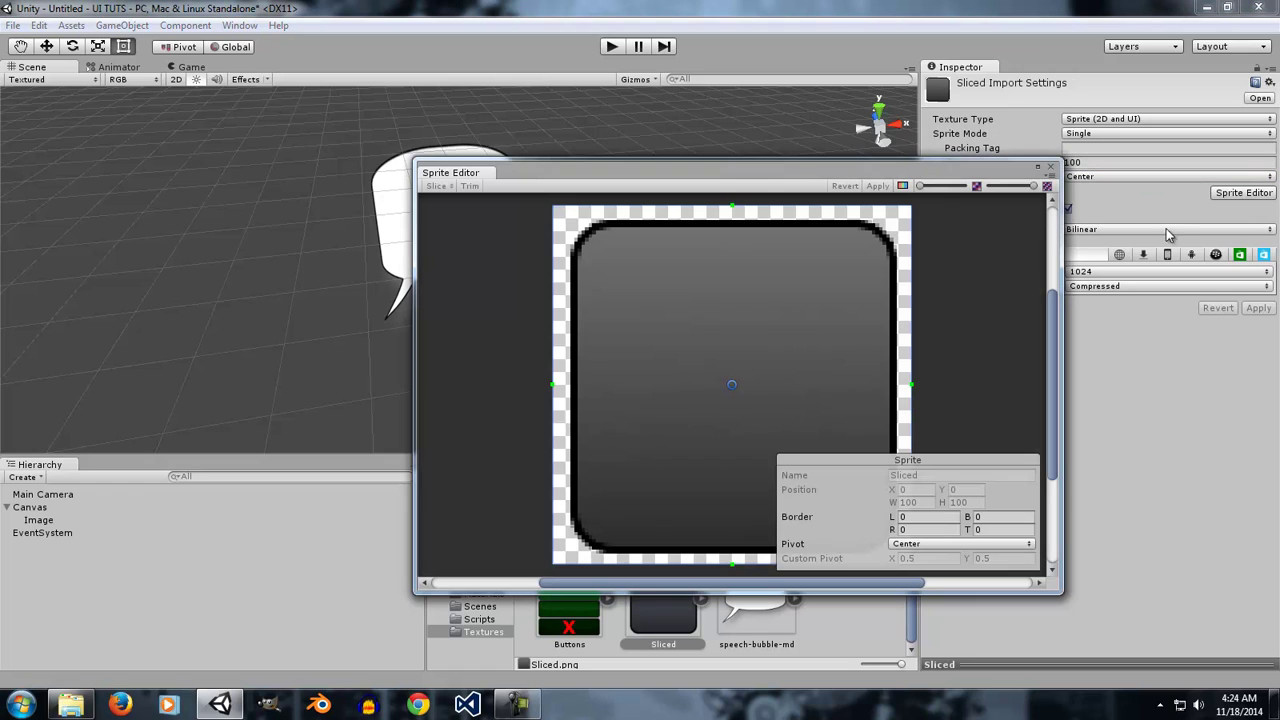
# Step: Try uneven borders on the Sliced sprite: left 33, bottom 62, right 19 and top 21
pyautogui.click(900, 516)
pyautogui.write('62')
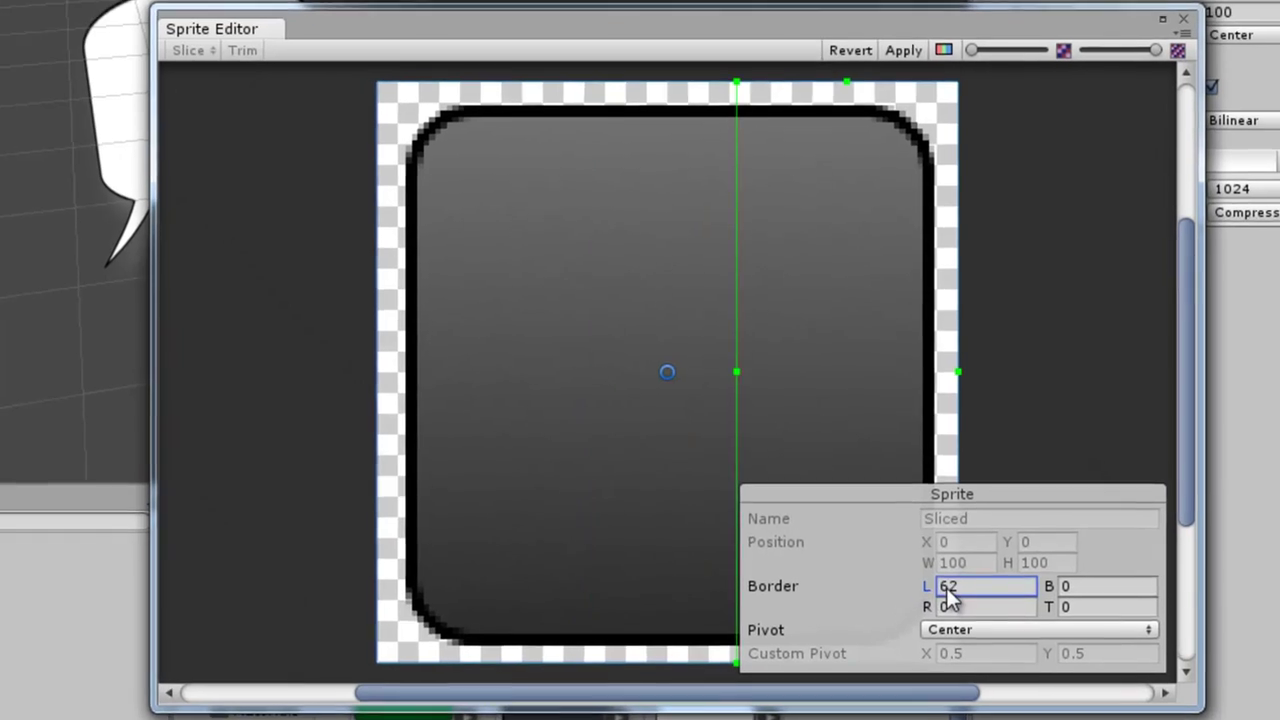
pyautogui.press('BackSpace')
pyautogui.press('BackSpace')
pyautogui.write('32')
pyautogui.press('BackSpace')
pyautogui.write('3')
pyautogui.click(1070, 587)
pyautogui.write('77')
pyautogui.press('BackSpace')
pyautogui.press('BackSpace')
pyautogui.write('63')
pyautogui.press('BackSpace')
pyautogui.write('2')
pyautogui.click(1050, 618)
pyautogui.write('17')
pyautogui.press('BackSpace')
pyautogui.press('BackSpace')
pyautogui.write('22')
pyautogui.press('BackSpace')
pyautogui.write('1')
pyautogui.click(950, 612)
pyautogui.write('10')
pyautogui.press('BackSpace')
pyautogui.write('9')
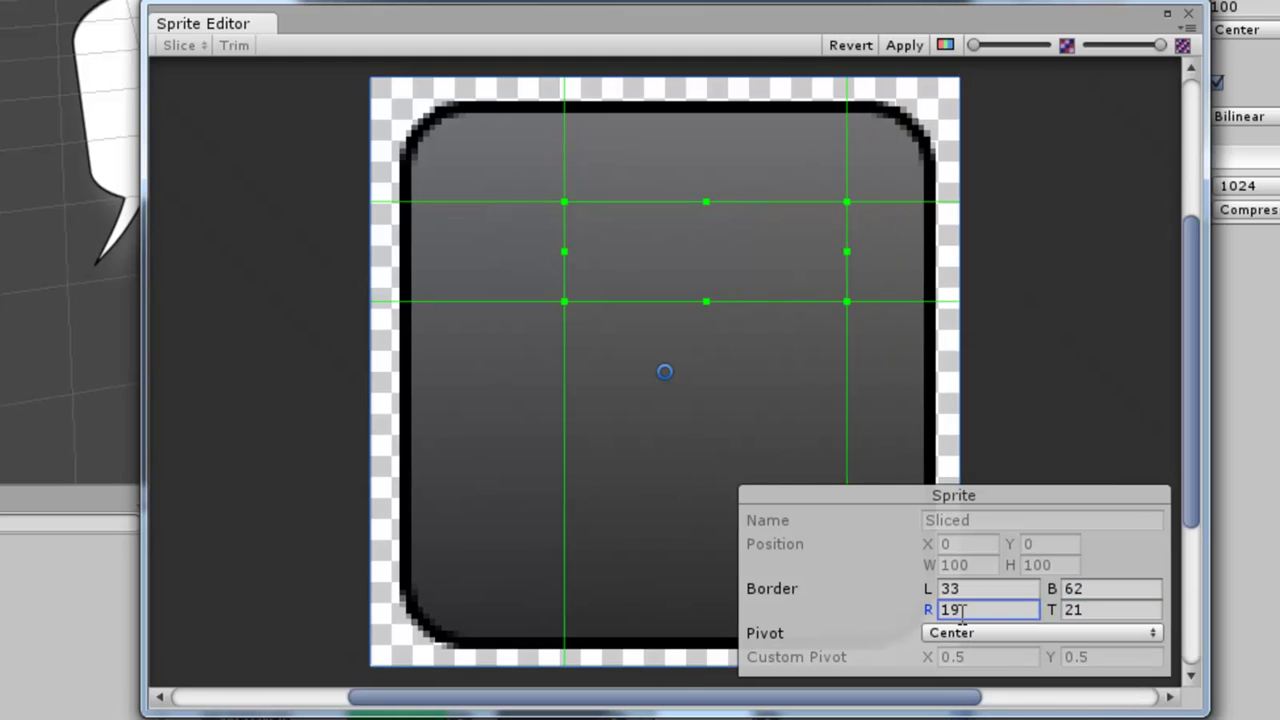
# Step: Set the Sliced sprite's left, bottom, right and top borders to 25, apply them and close the Sprite Editor
pyautogui.click(973, 589)
pyautogui.write('25')
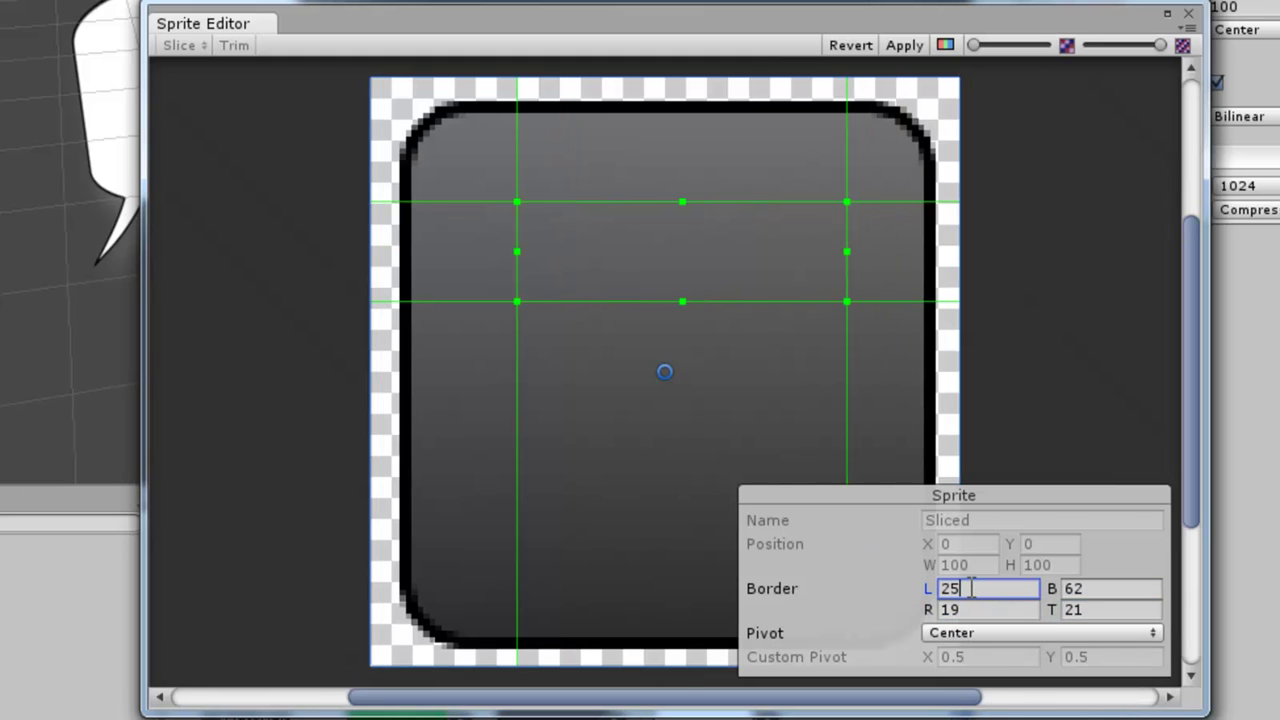
pyautogui.press('Tab')
pyautogui.write('25')
pyautogui.press('Tab')
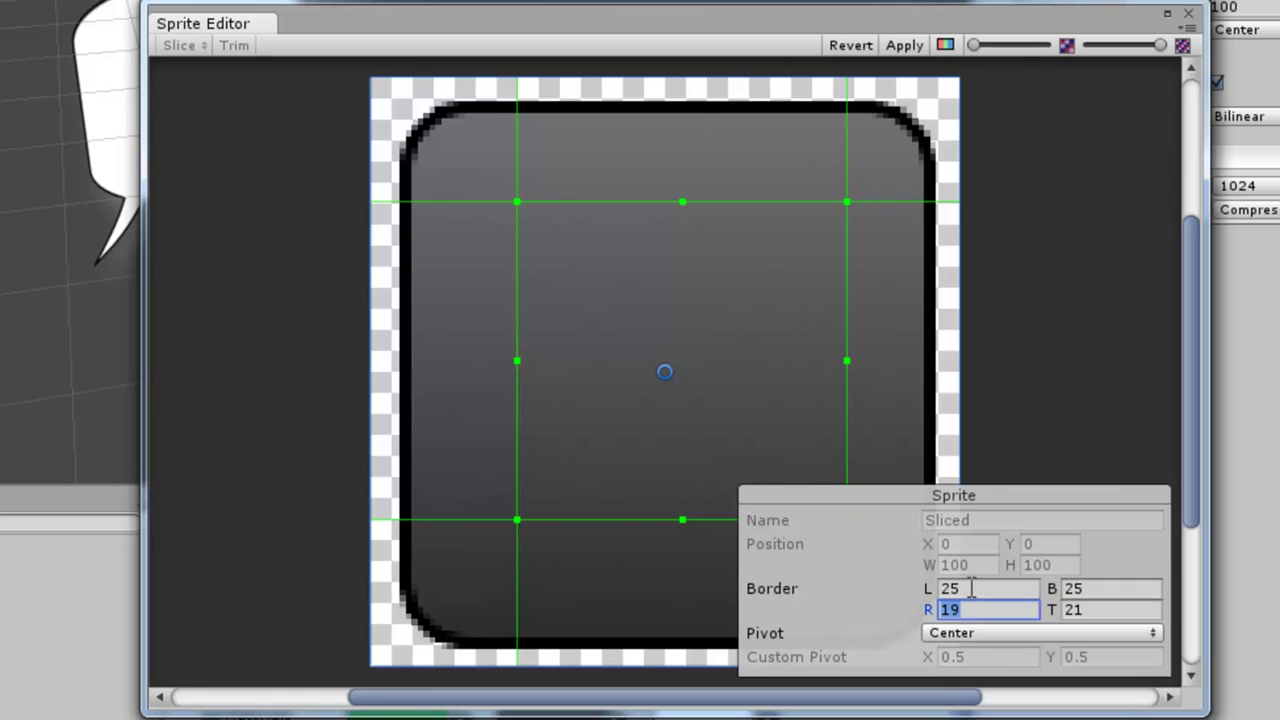
pyautogui.write('25')
pyautogui.press('Tab')
pyautogui.write('25')
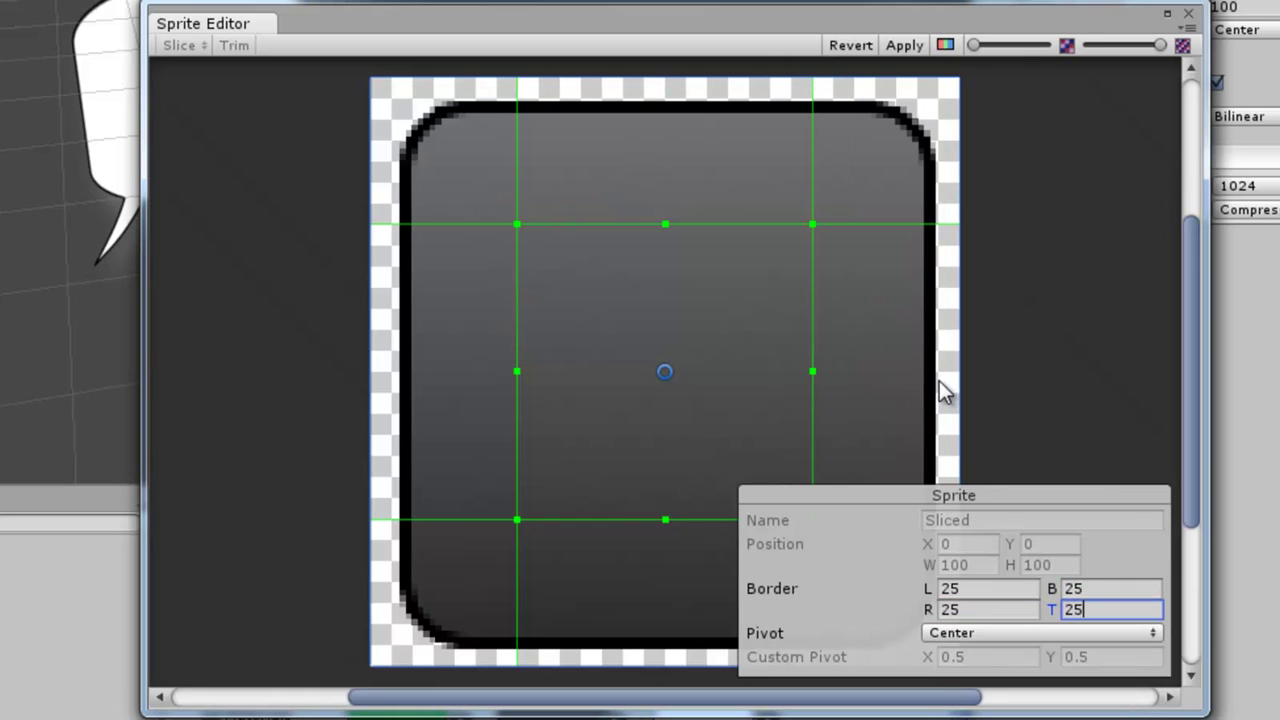
pyautogui.click(1066, 434)
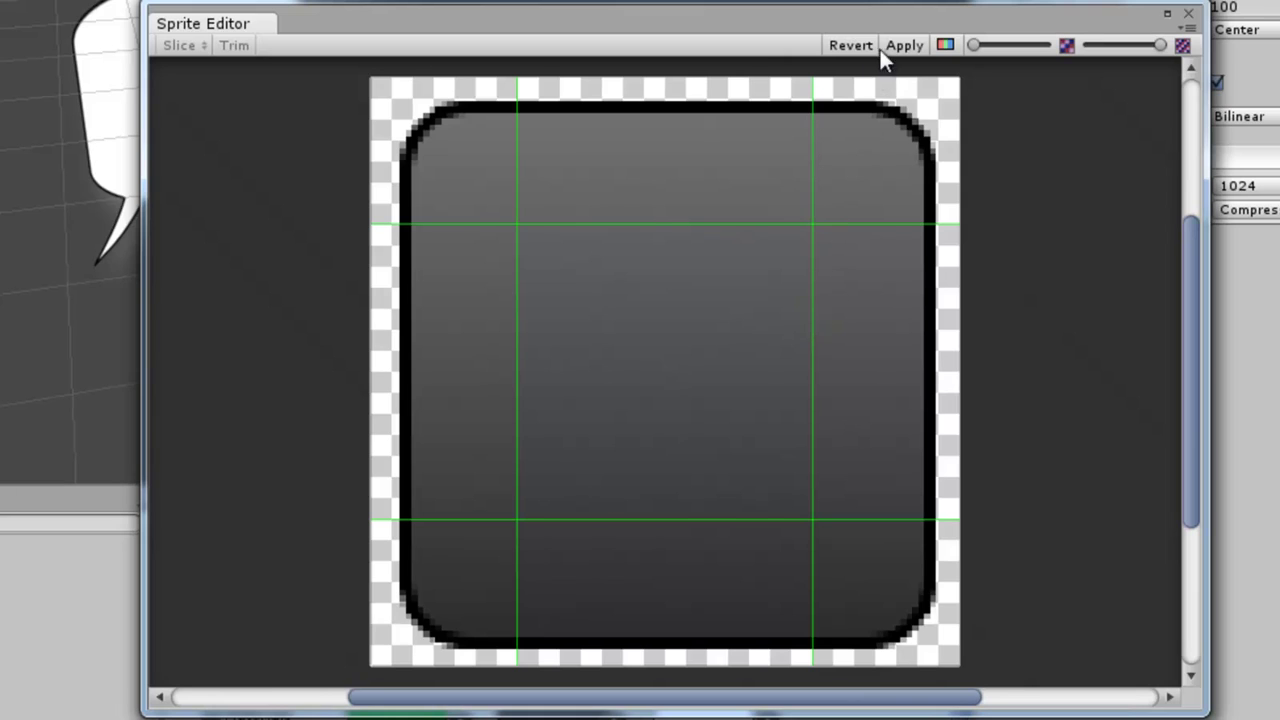
pyautogui.click(910, 44)
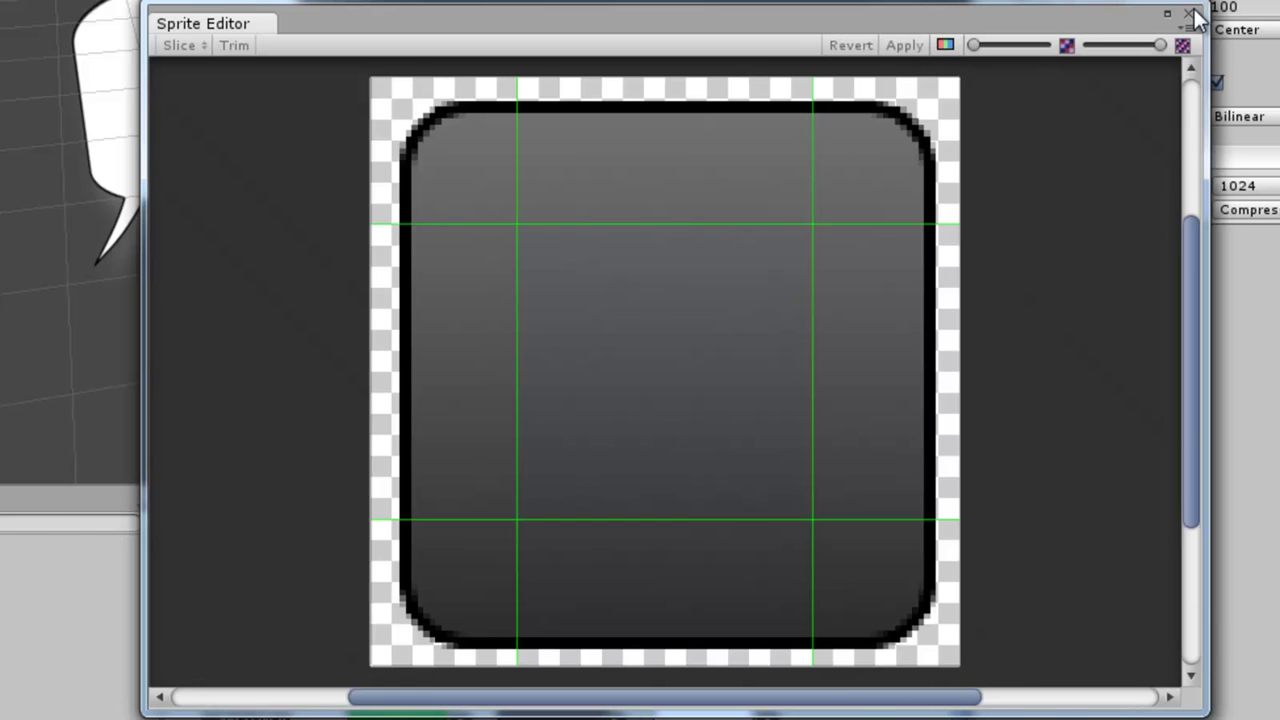
pyautogui.click(1192, 15)
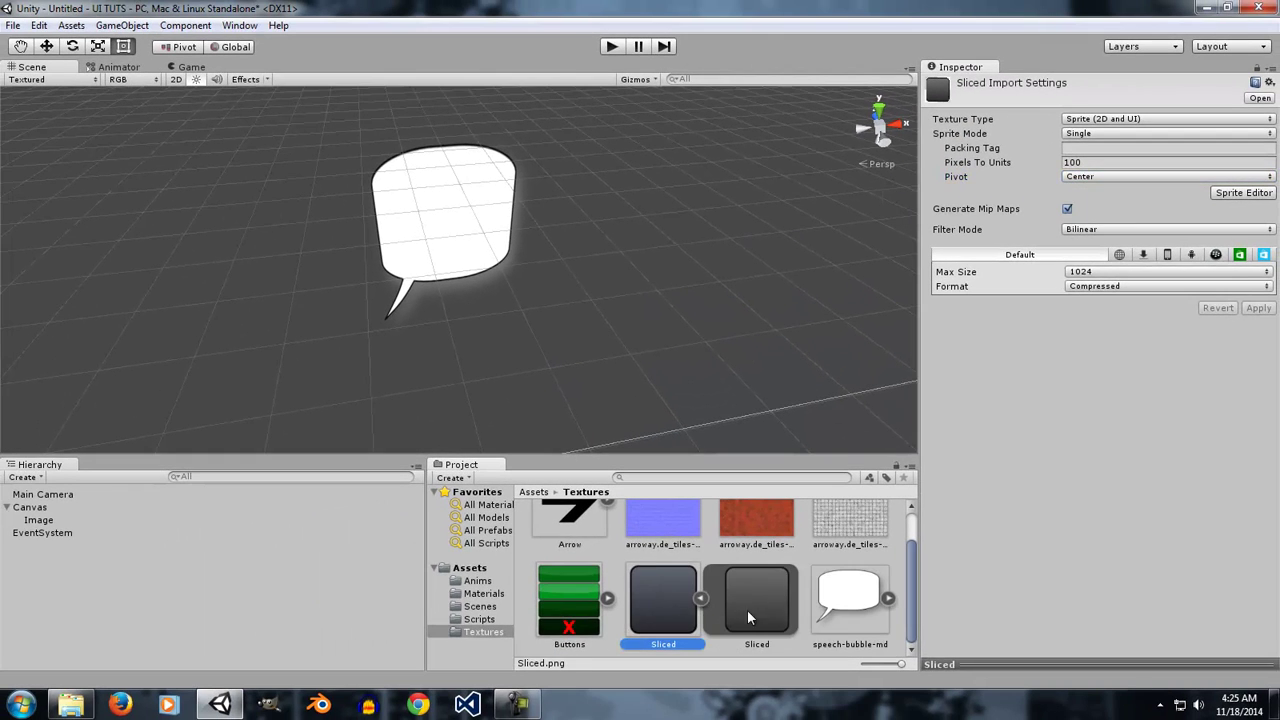
# Step: Assign the Sliced sprite as the Image's source image and resize the Image to about 84.7 wide and 76.4 high
pyautogui.click(775, 605)
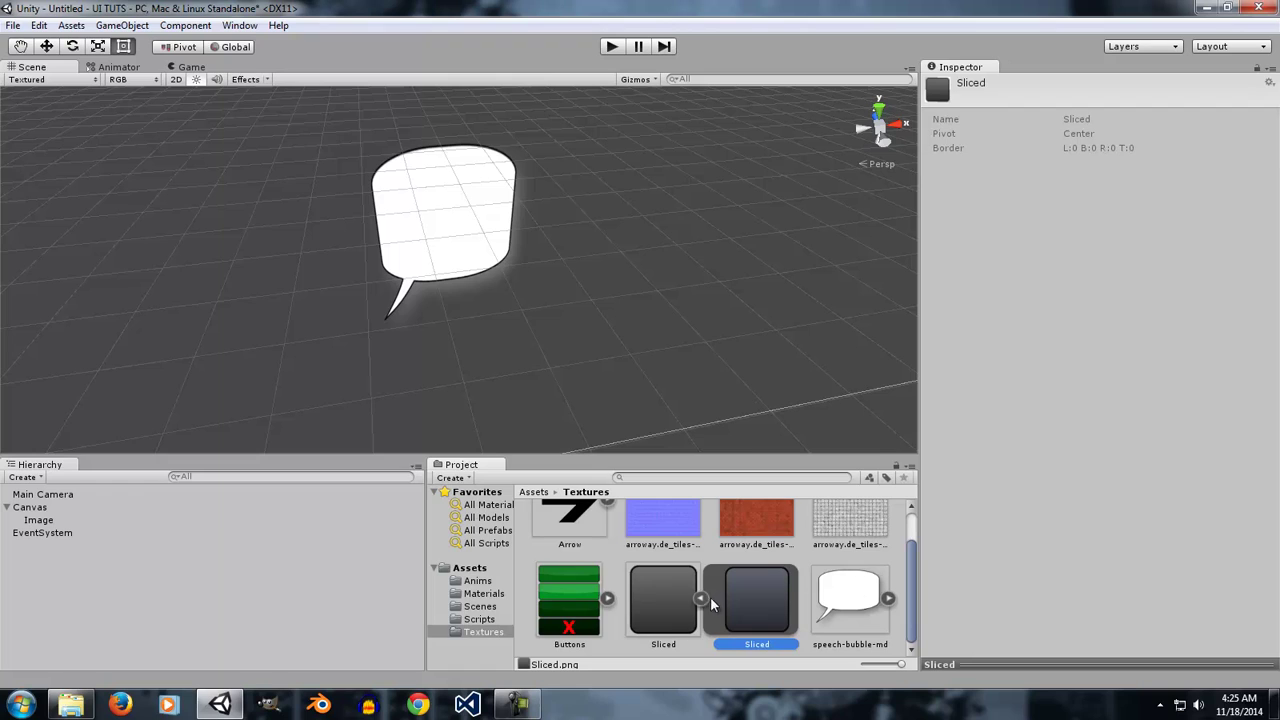
pyautogui.click(105, 522)
pyautogui.moveTo(640, 588); pyautogui.dragTo(1163, 328)
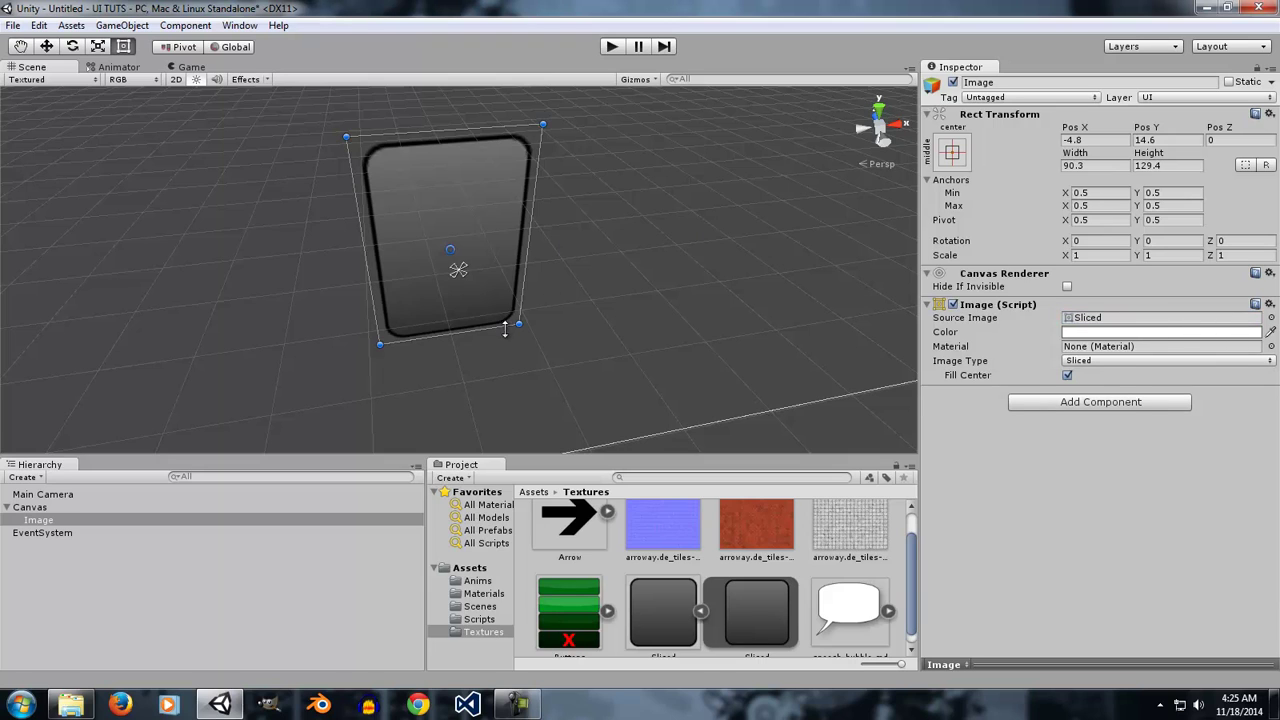
pyautogui.moveTo(499, 330); pyautogui.dragTo(466, 258)
# Step: Change the Image's type to Simple, keeping the Sliced sprite as source
pyautogui.click(1271, 318)
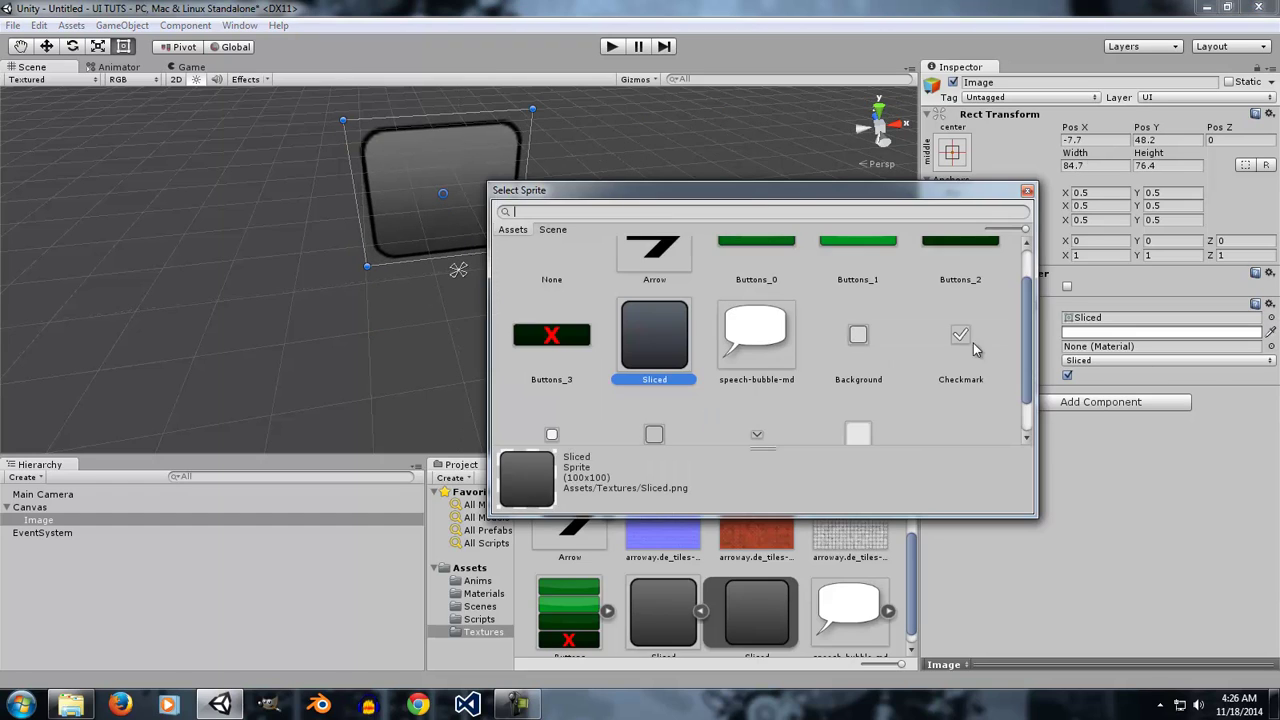
pyautogui.click(1145, 362)
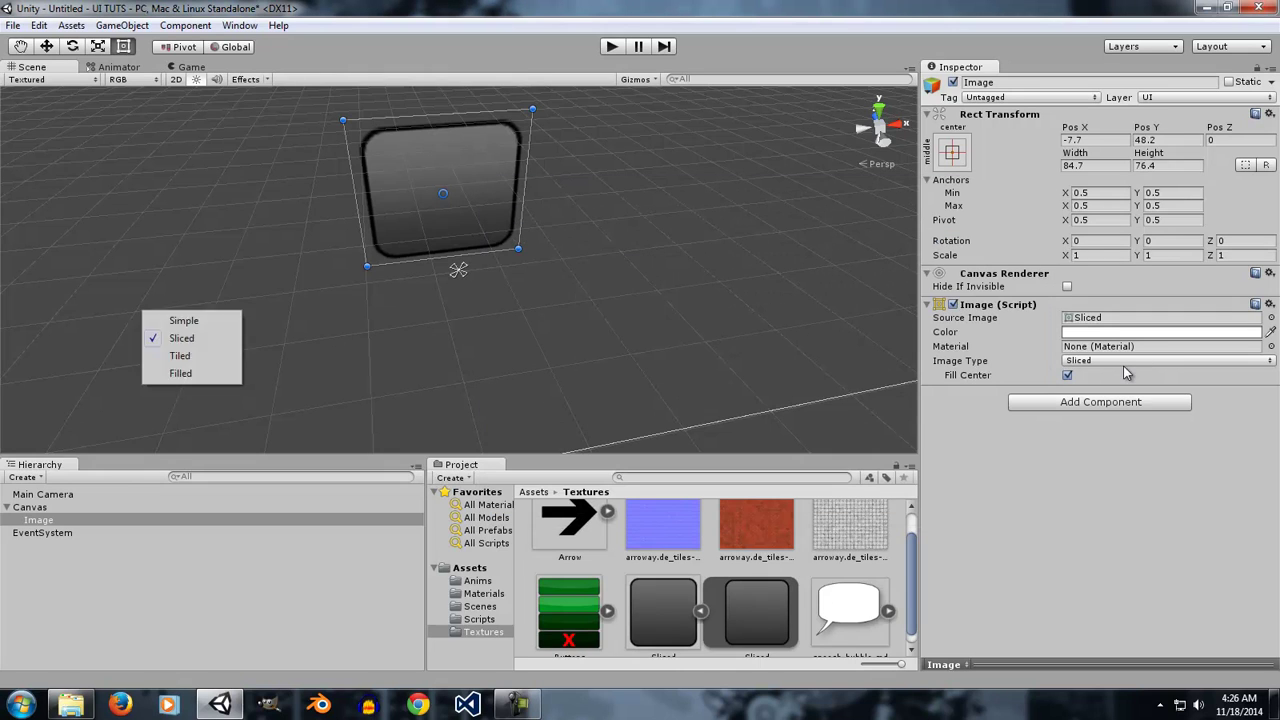
pyautogui.click(1102, 362)
pyautogui.click(1085, 374)
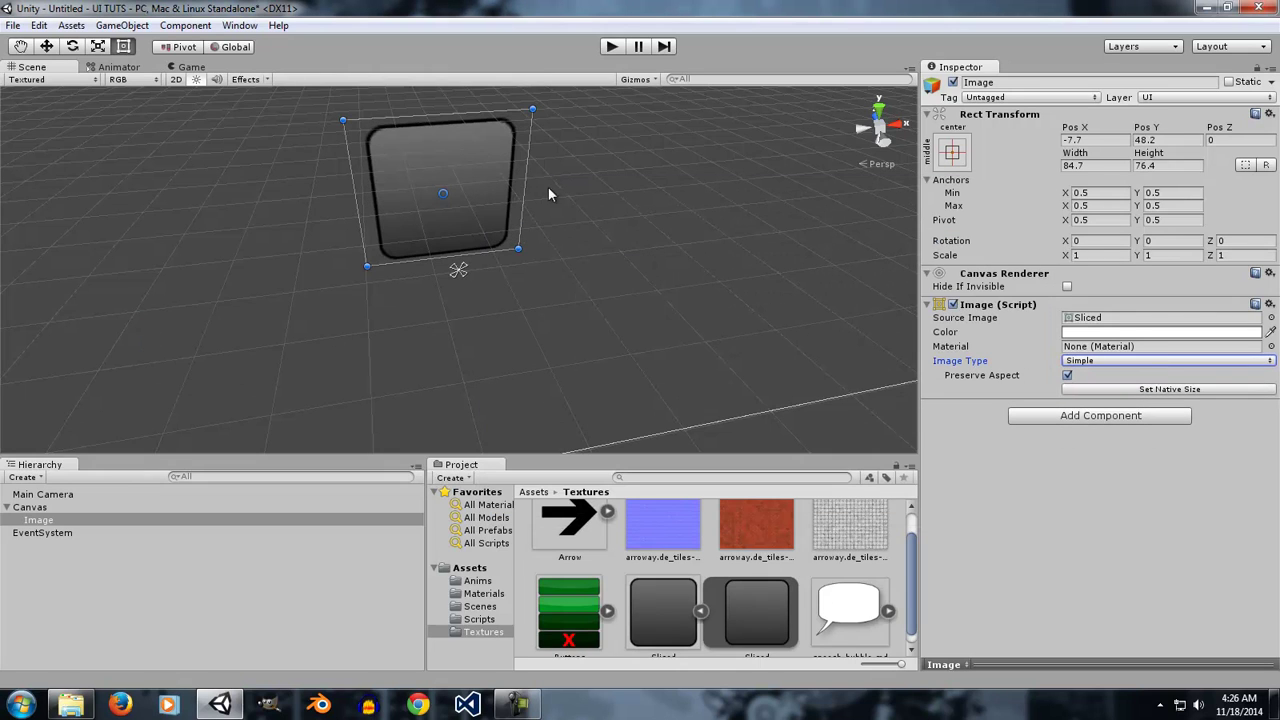
# Step: Turn Preserve Aspect off and stretch the Image horizontally to about 270.3 wide
pyautogui.moveTo(529, 181); pyautogui.dragTo(580, 220)
pyautogui.click(1067, 376)
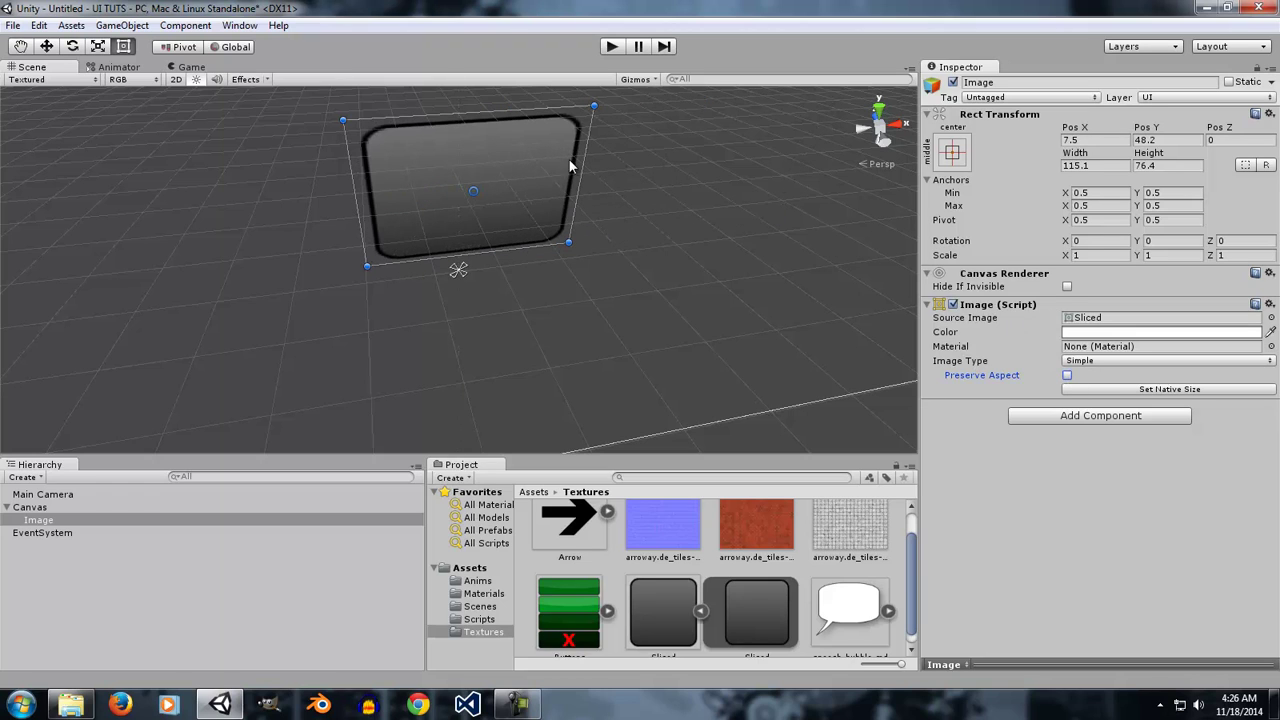
pyautogui.moveTo(596, 169); pyautogui.dragTo(820, 186)
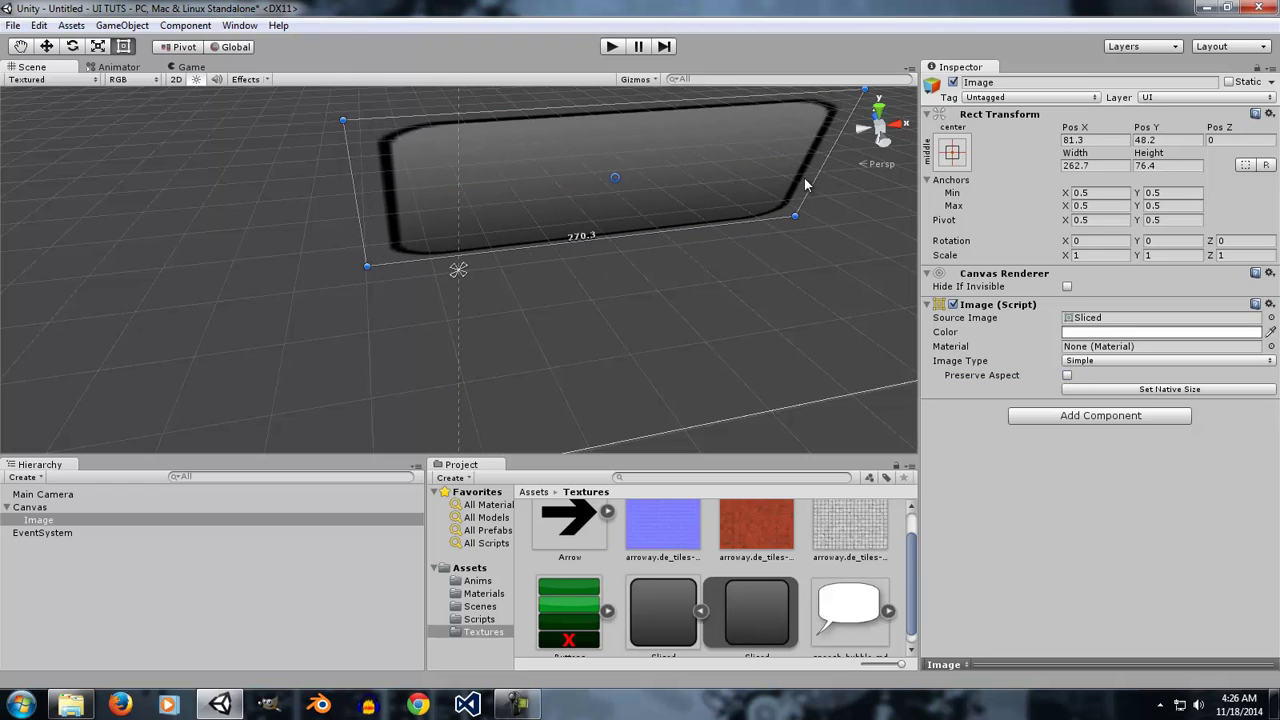
# Step: Switch the stretched Image back to the Sliced type for comparison
pyautogui.click(1092, 362)
pyautogui.click(1101, 395)
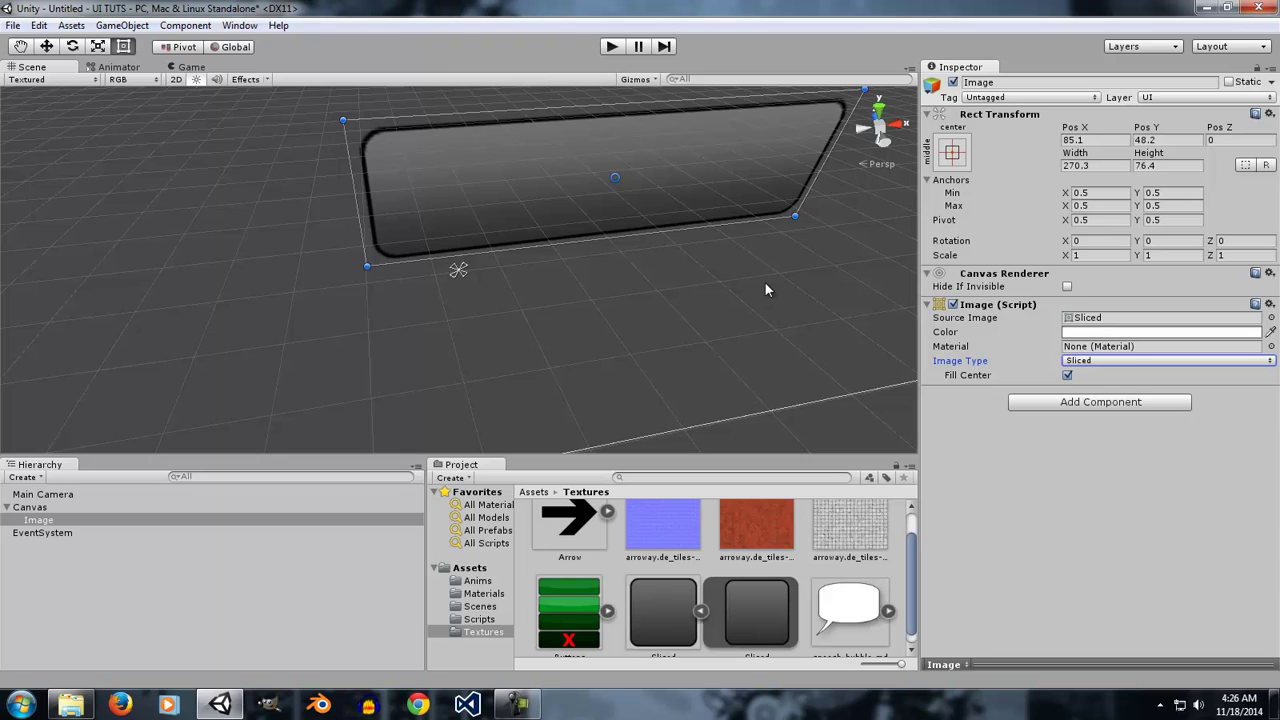
# Step: Set the Image's type to Tiled and resize the Image to about 271 wide and 243 high
pyautogui.click(1100, 363)
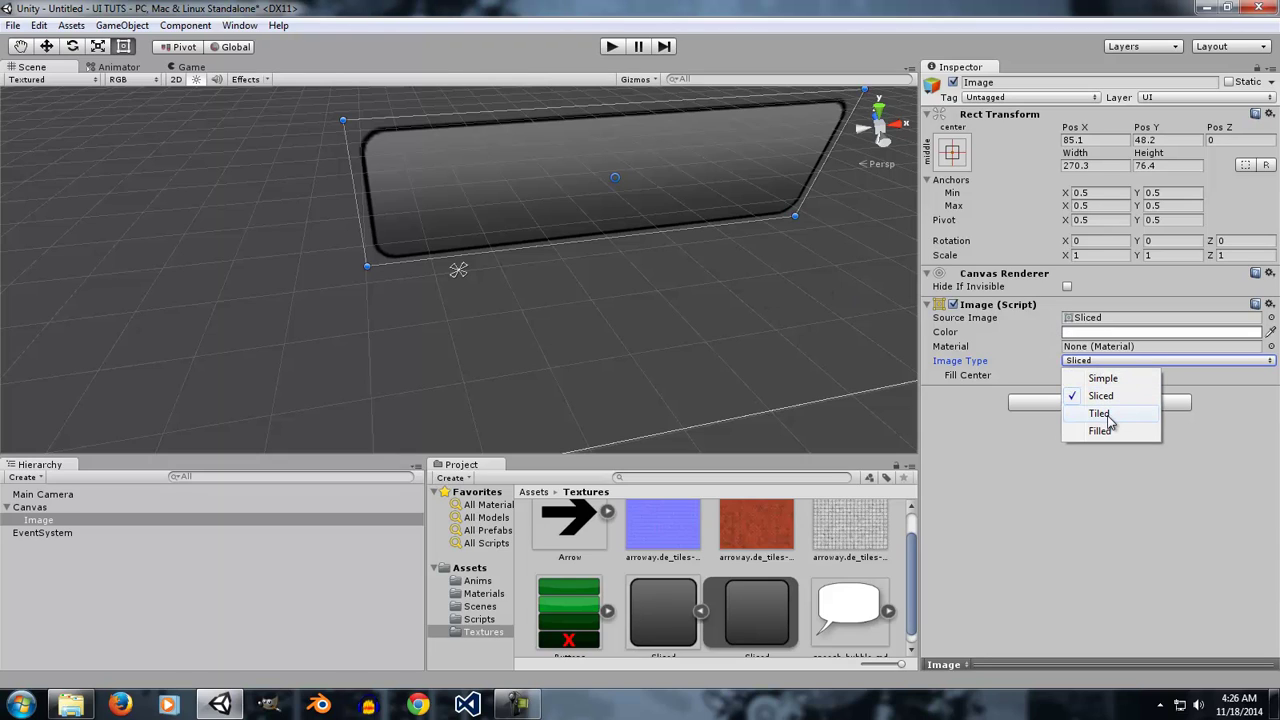
pyautogui.click(1099, 413)
pyautogui.scroll(-5, 831, 380)
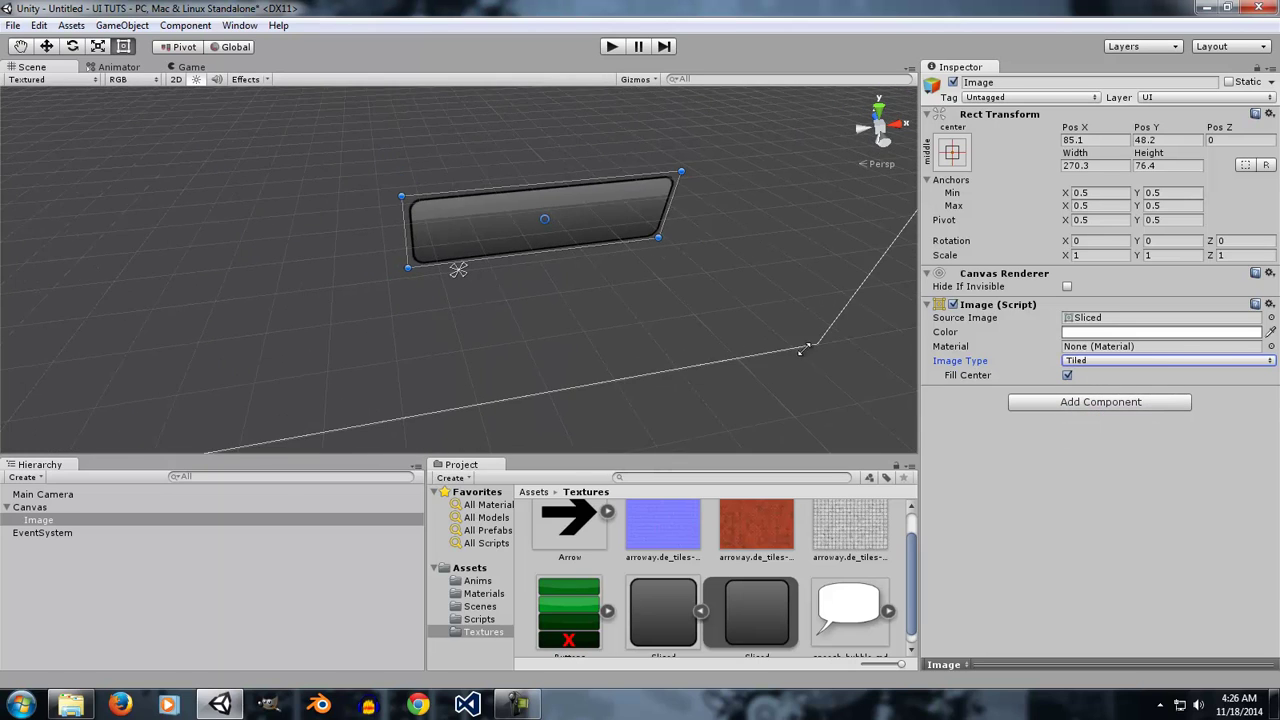
pyautogui.scroll(-4, 645, 239)
pyautogui.moveTo(568, 224); pyautogui.dragTo(687, 132)
pyautogui.moveTo(671, 175); pyautogui.dragTo(576, 185)
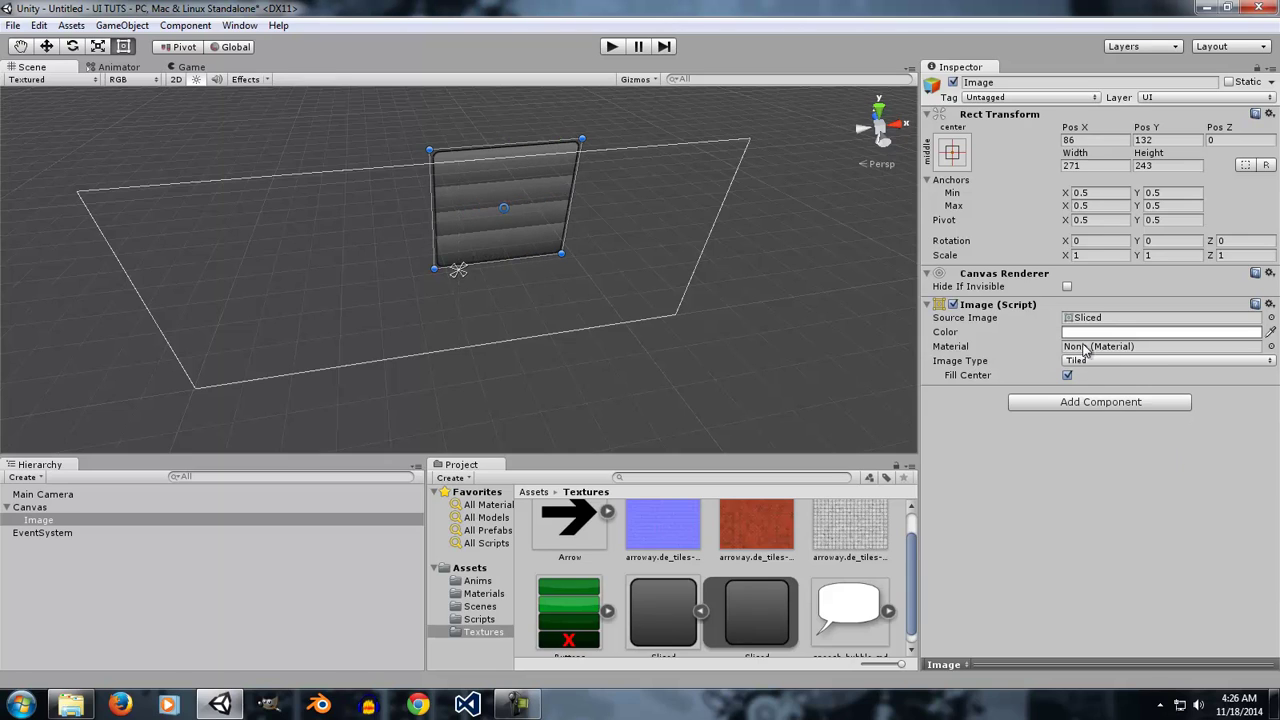
# Step: Try the built-in Background sprite as the source image and resize the Image to about 309 wide and 338 high
pyautogui.click(1271, 318)
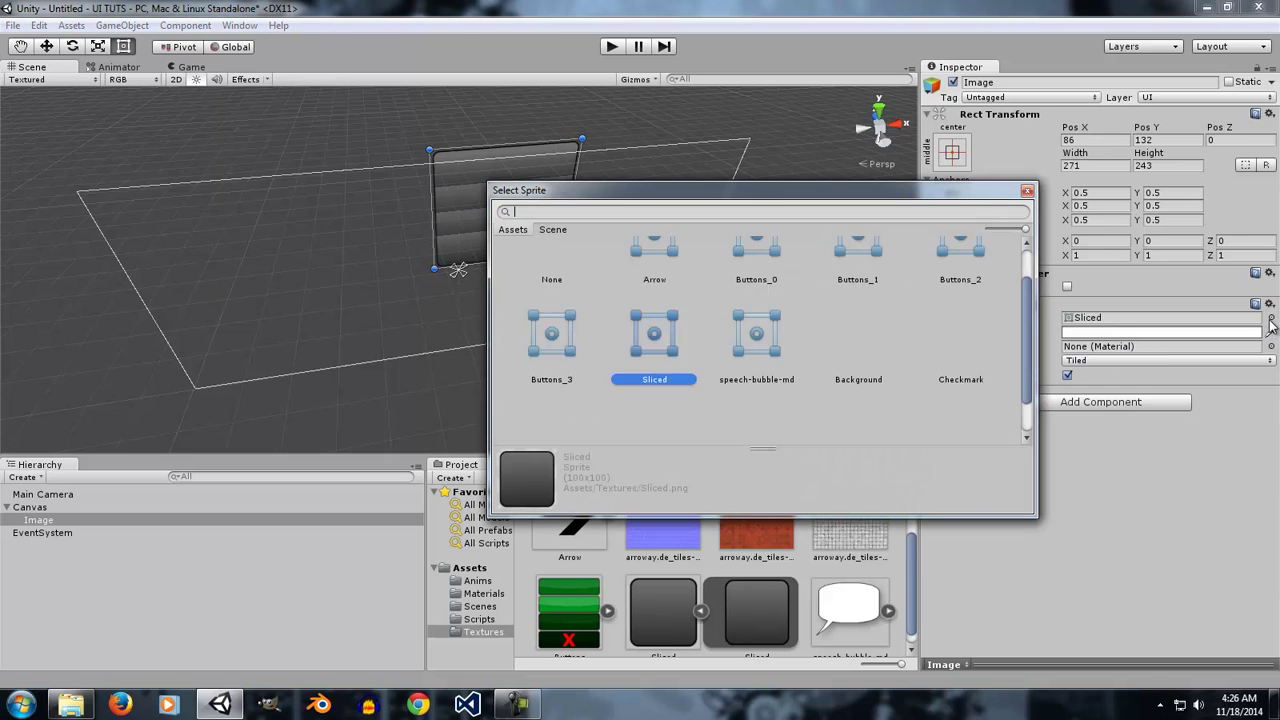
pyautogui.click(731, 335)
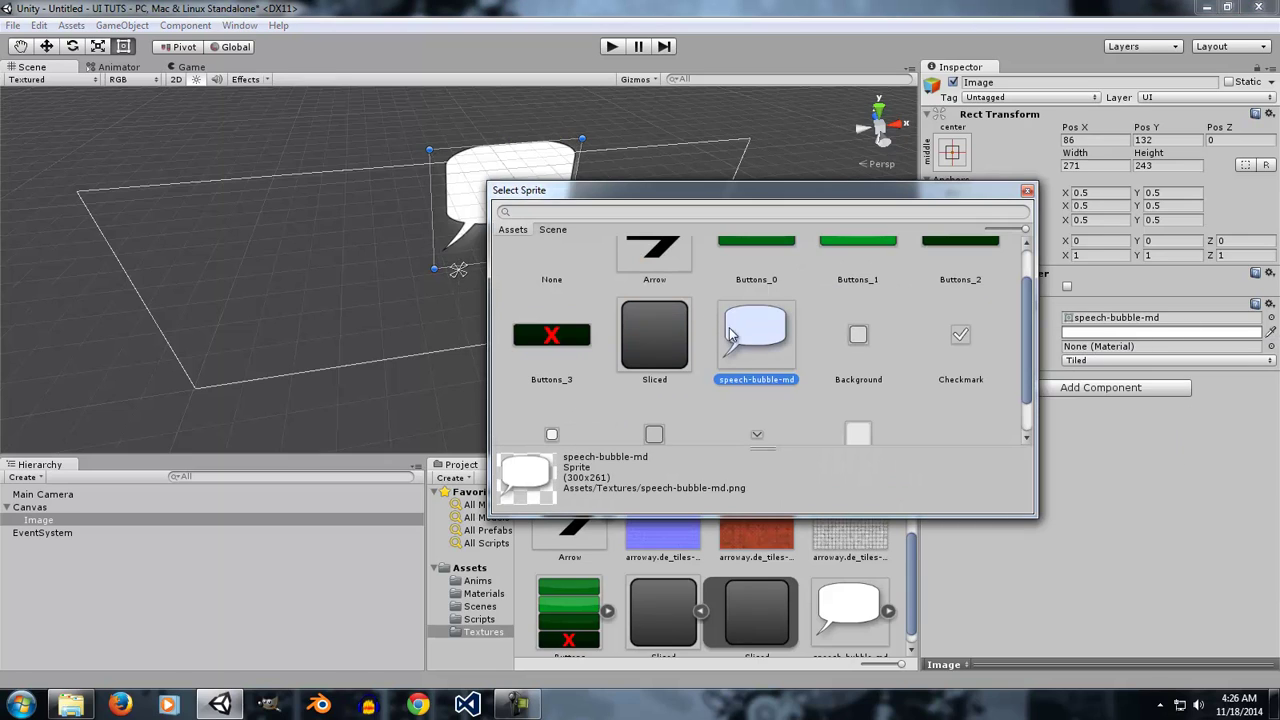
pyautogui.click(884, 360)
pyautogui.click(1027, 190)
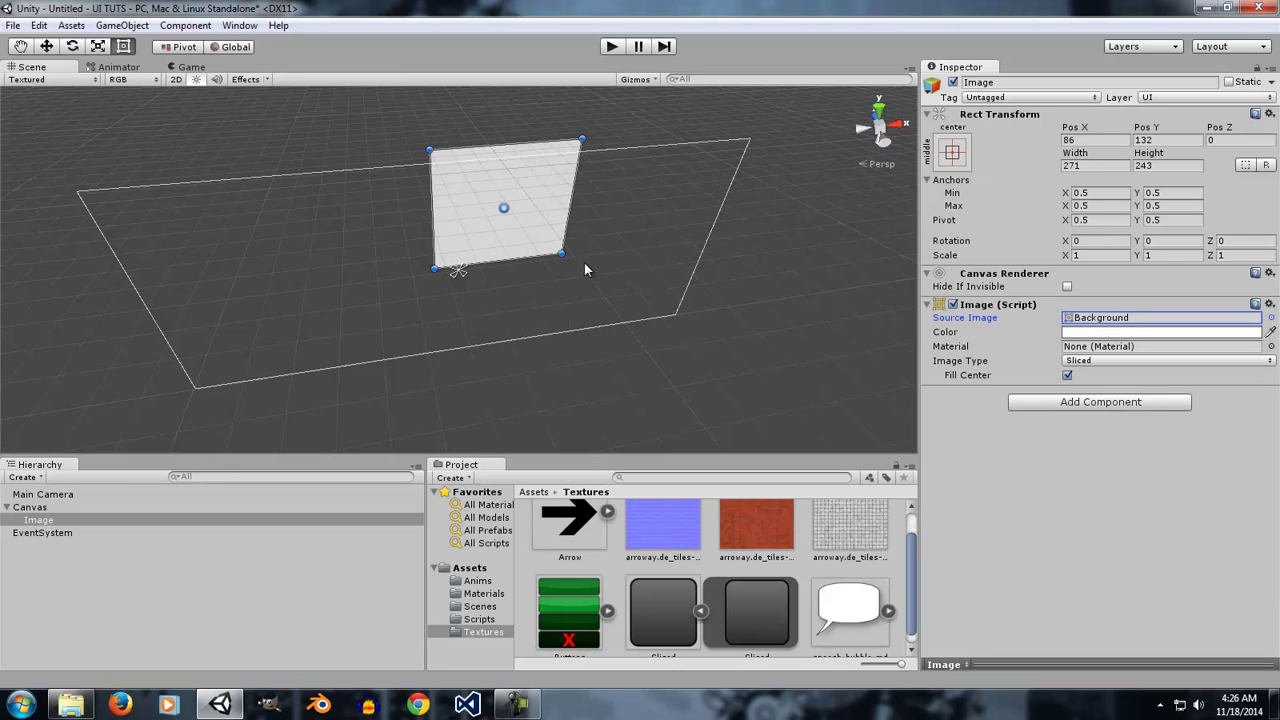
pyautogui.moveTo(561, 256); pyautogui.dragTo(570, 287)
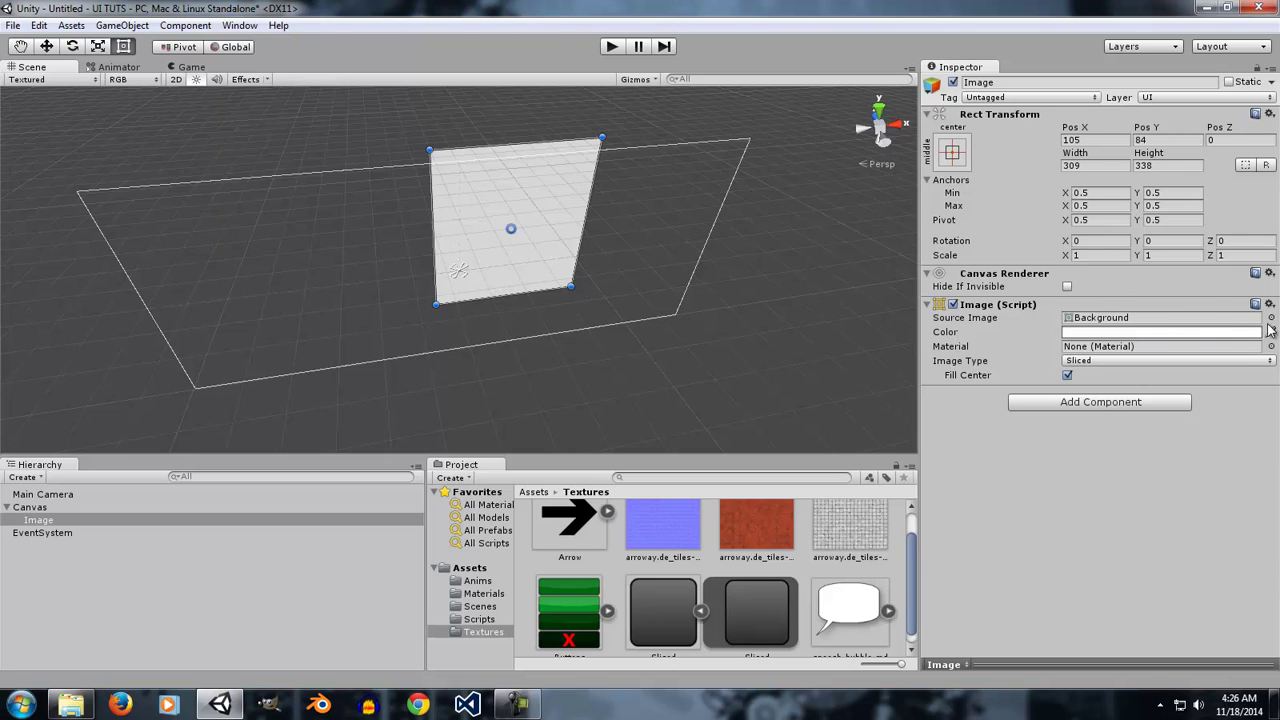
# Step: Set the tiled Image's source image to speech-bubble-md and extend the Image upward to about 434 high
pyautogui.click(1271, 318)
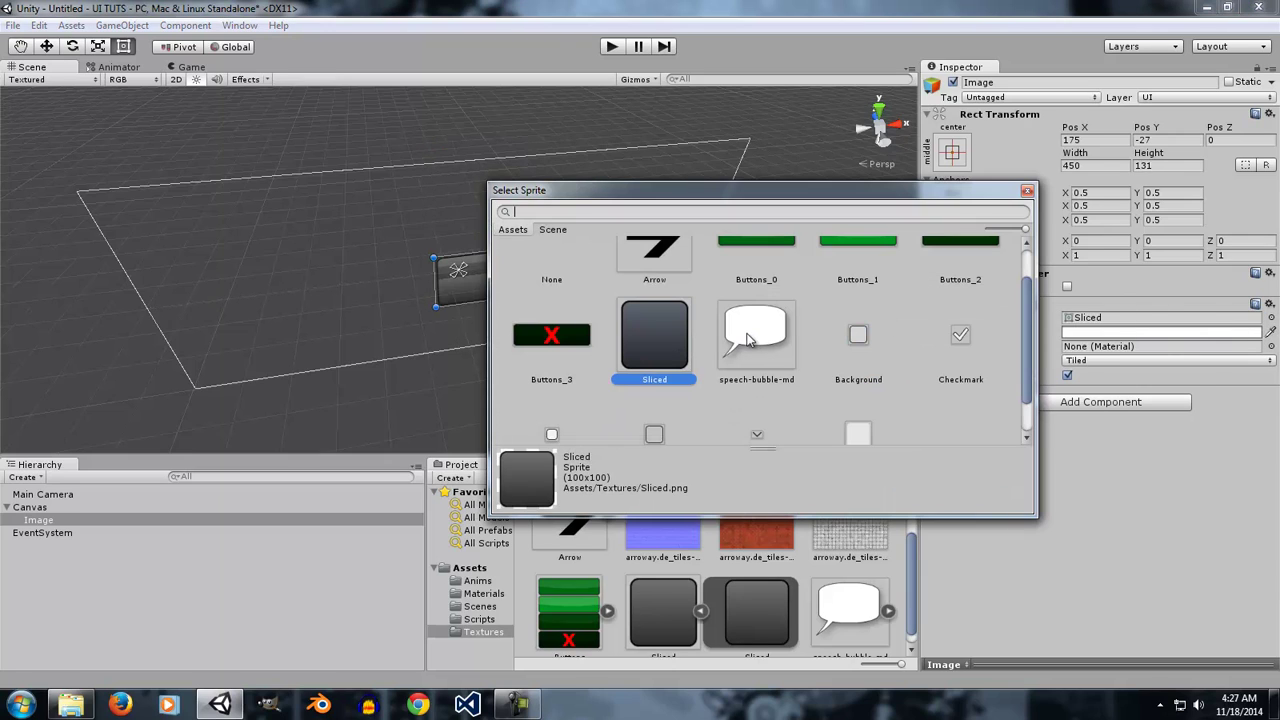
pyautogui.click(750, 338)
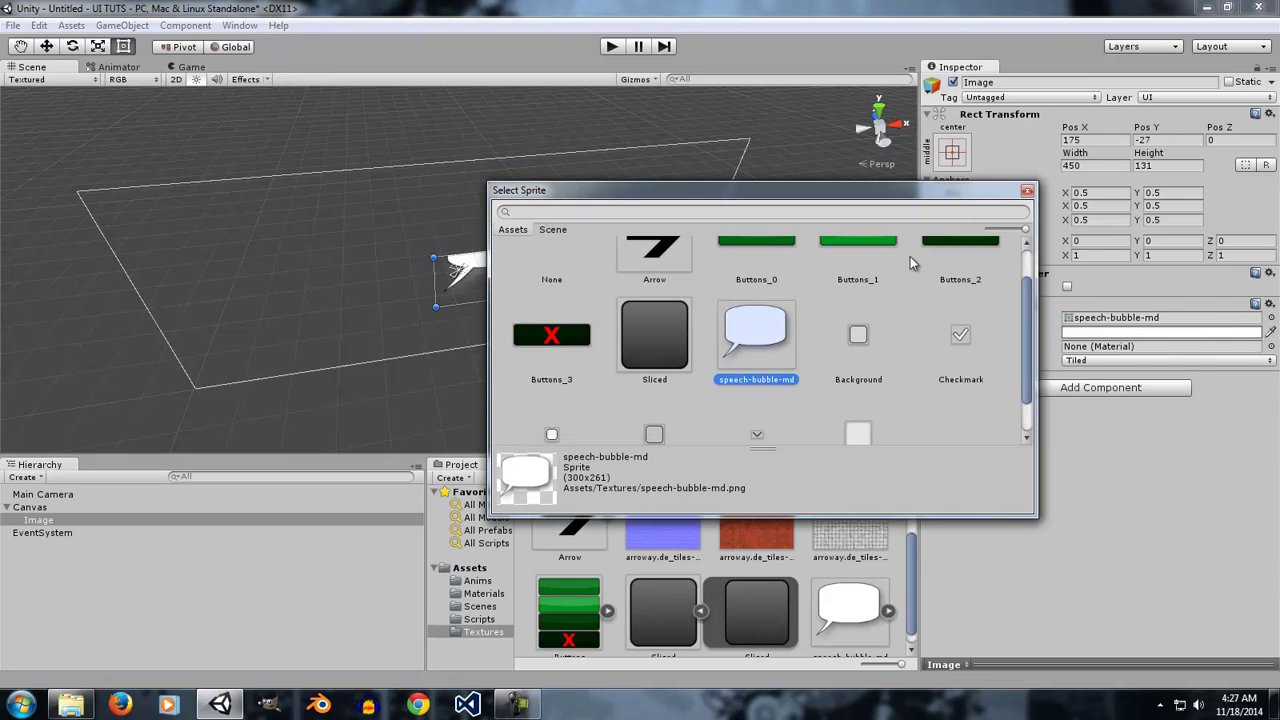
pyautogui.click(1027, 191)
pyautogui.moveTo(615, 251); pyautogui.dragTo(548, 128)
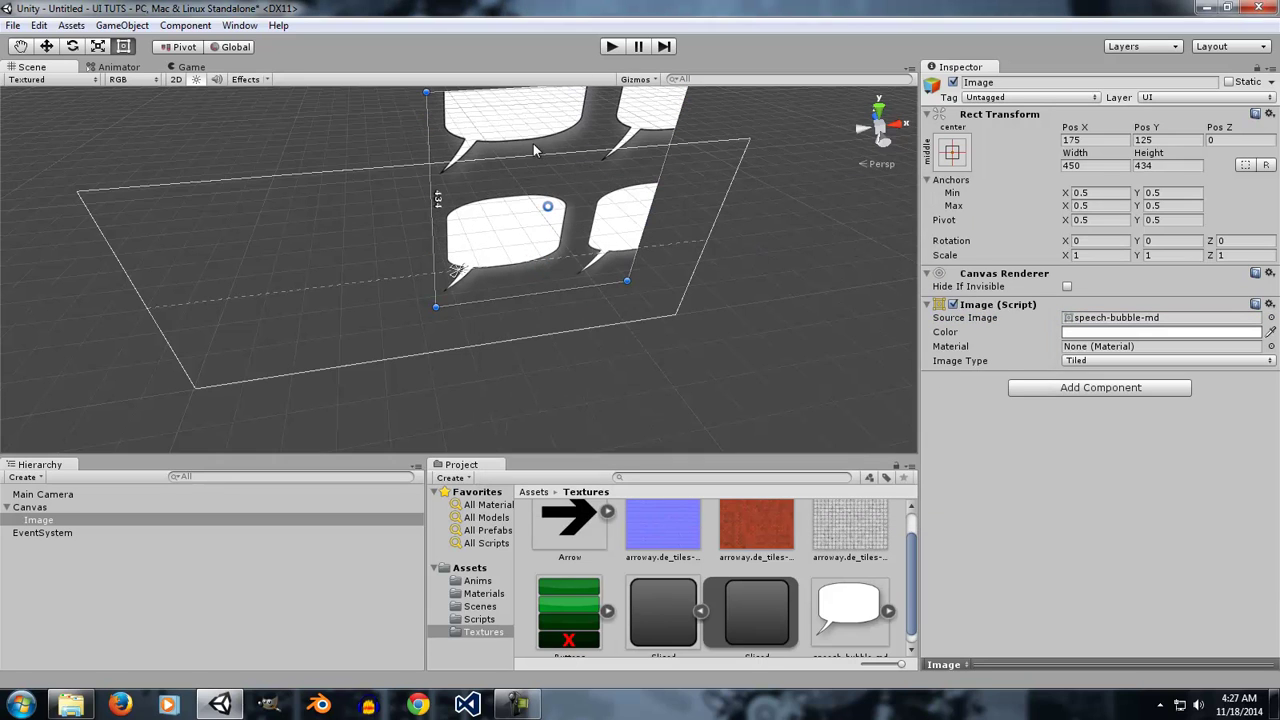
# Step: Widen the tiled speech-bubble Image to about 703 wide
pyautogui.moveTo(436, 173); pyautogui.dragTo(285, 215)
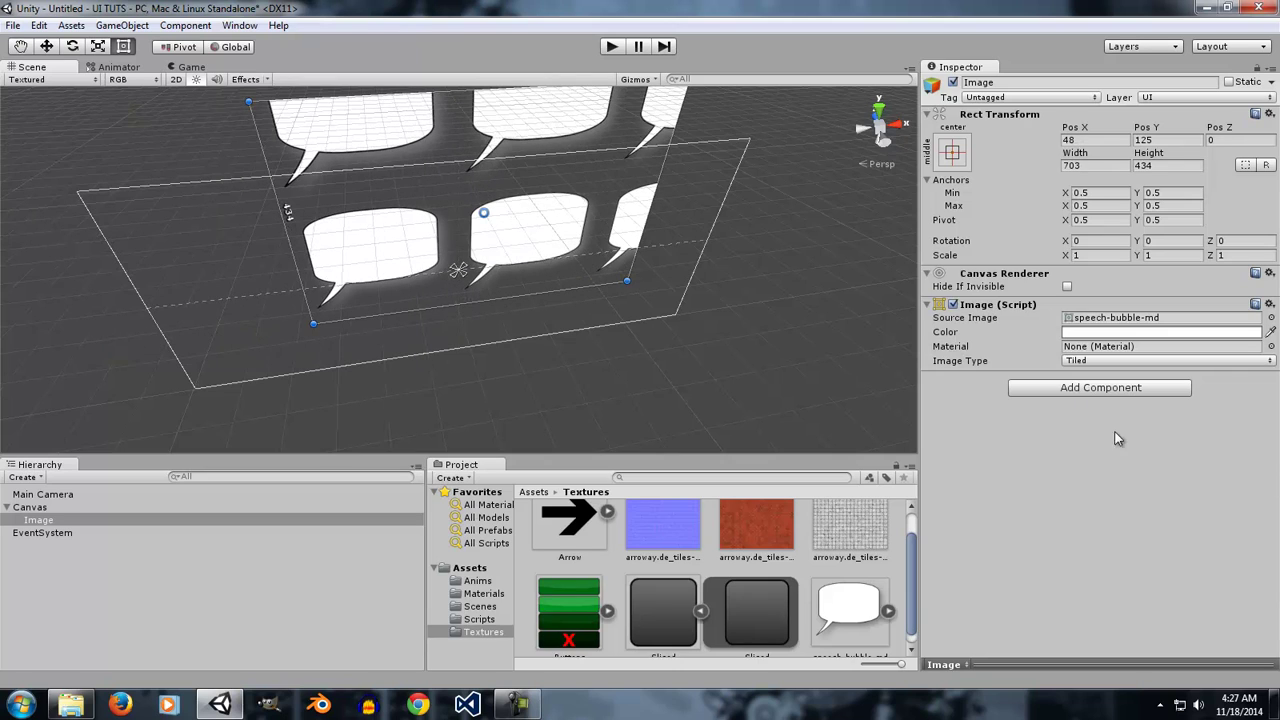
pyautogui.click(1088, 362)
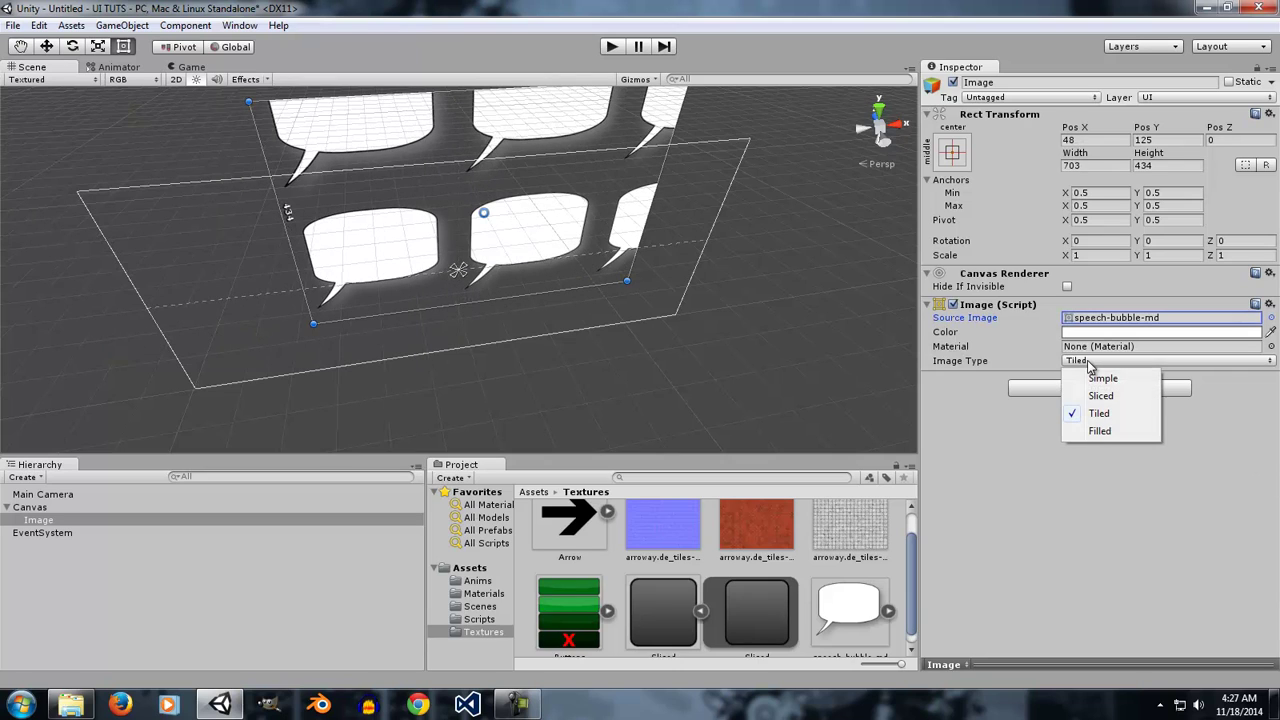
pyautogui.click(1183, 393)
# Step: Set the Image's source image to the Sliced sprite
pyautogui.click(1271, 317)
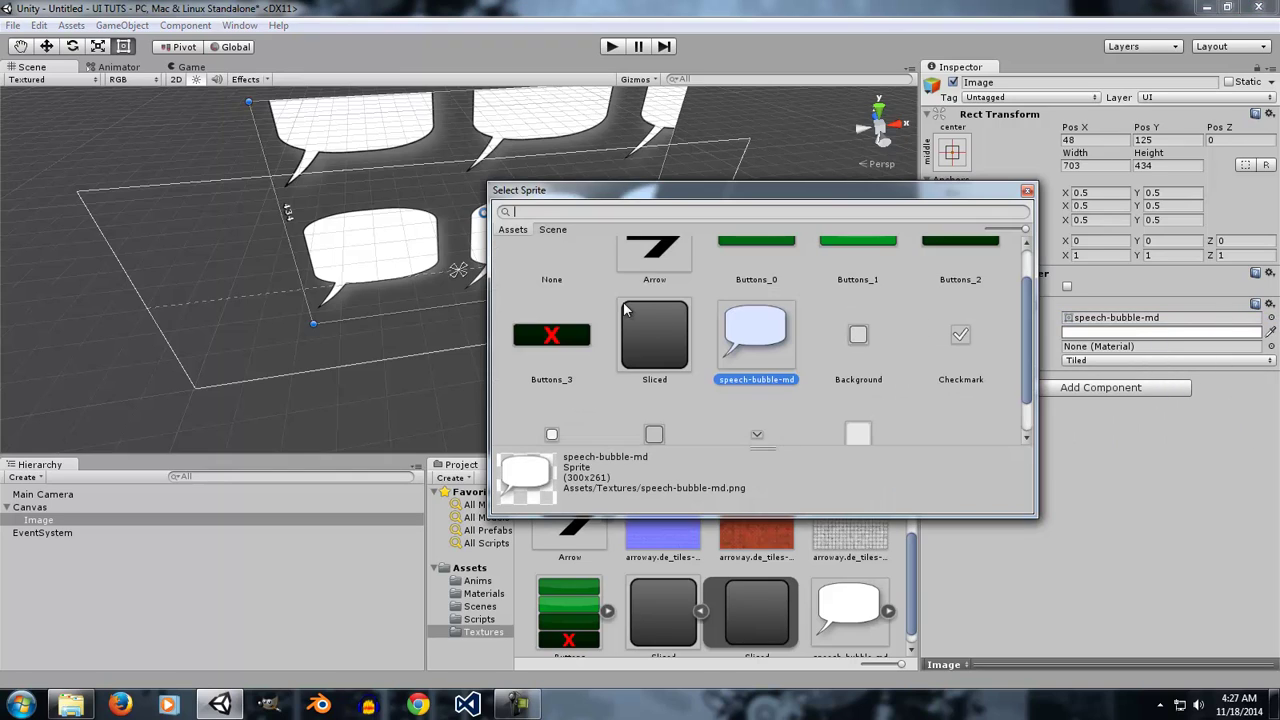
pyautogui.click(674, 313)
pyautogui.click(1027, 190)
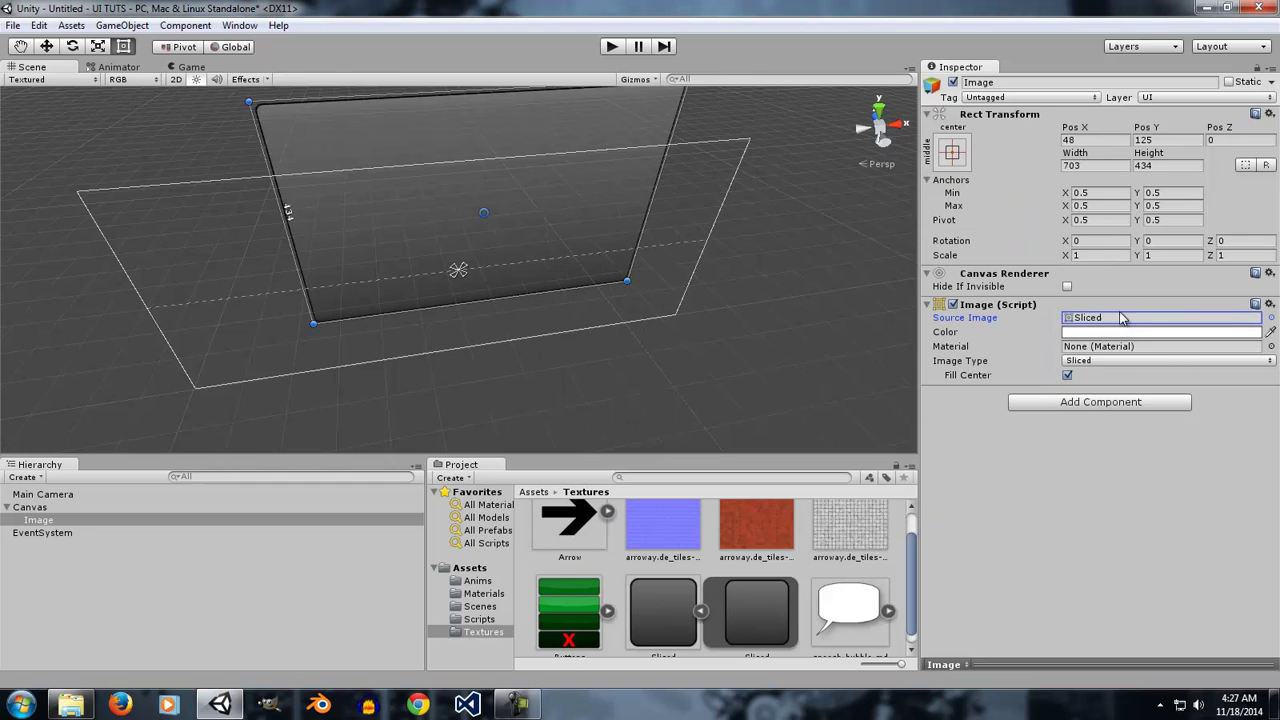
# Step: Set the Image's type to Simple and reset the Image to its native size
pyautogui.click(1095, 362)
pyautogui.click(1098, 373)
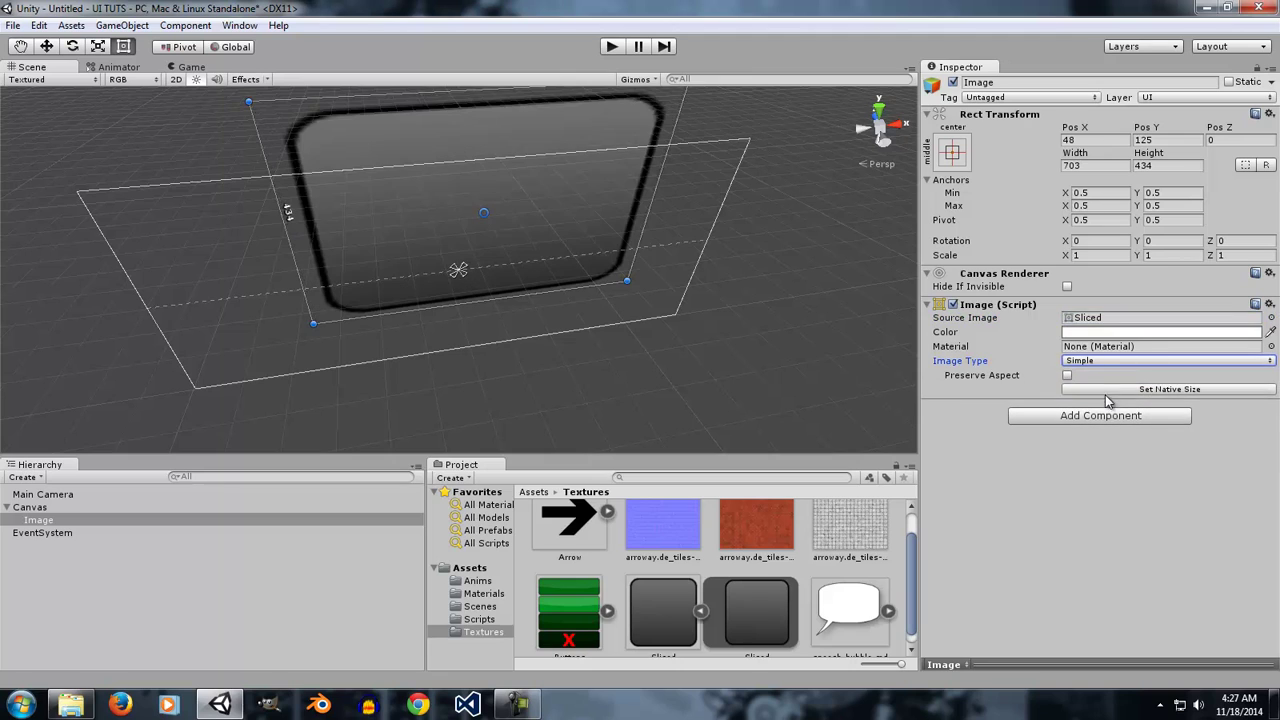
pyautogui.click(1126, 393)
pyautogui.scroll(4, 646, 270)
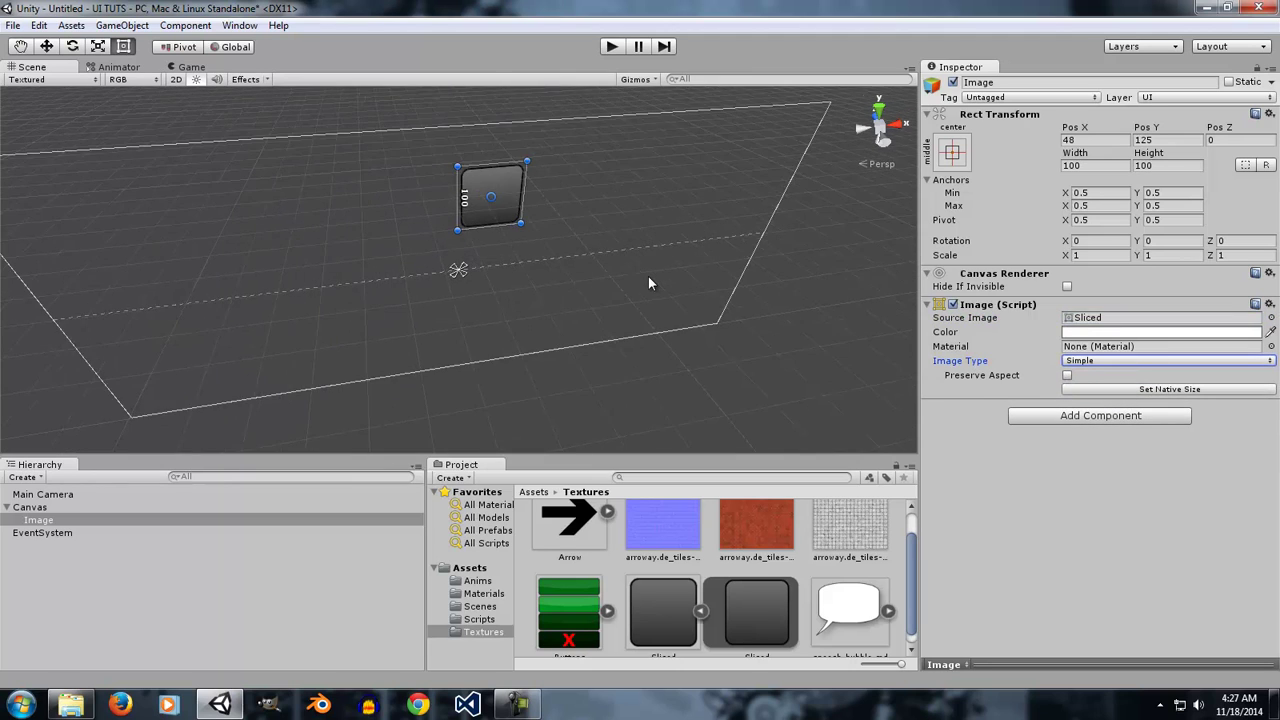
# Step: Set the Image's type to Sliced and toggle Fill Center off and on to compare the sprite's center
pyautogui.click(1090, 361)
pyautogui.click(1033, 394)
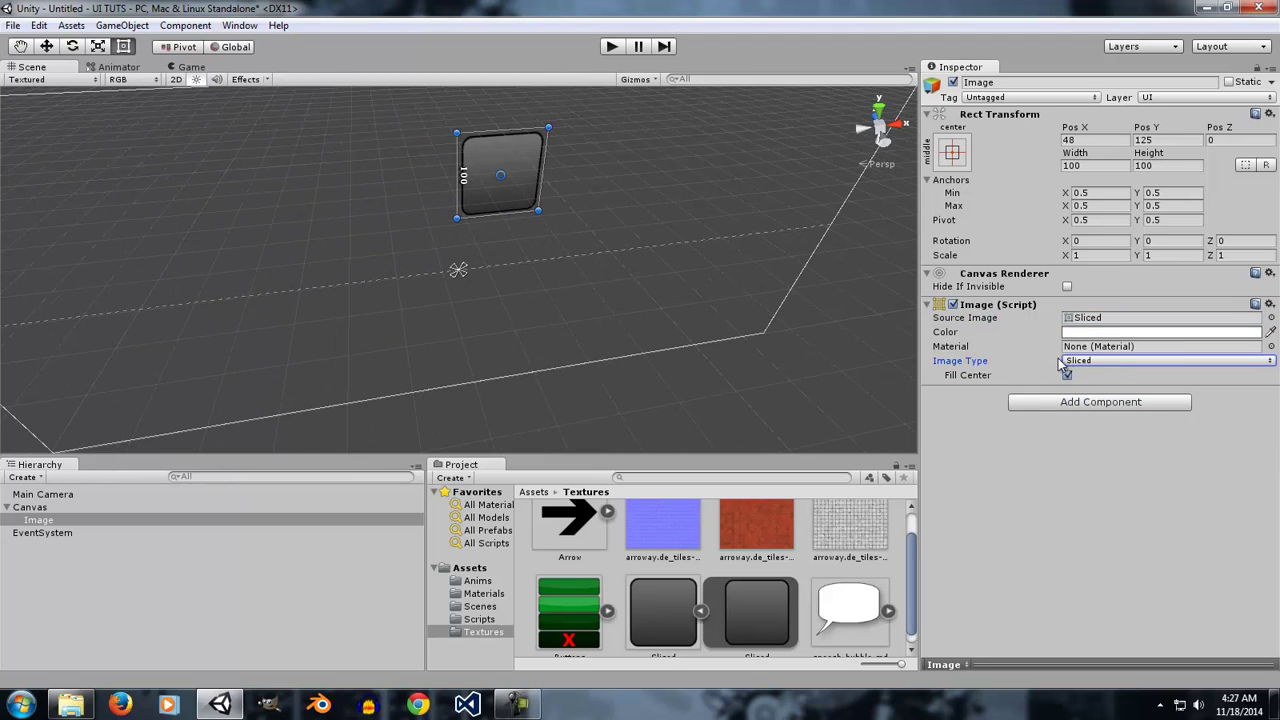
pyautogui.click(1068, 376)
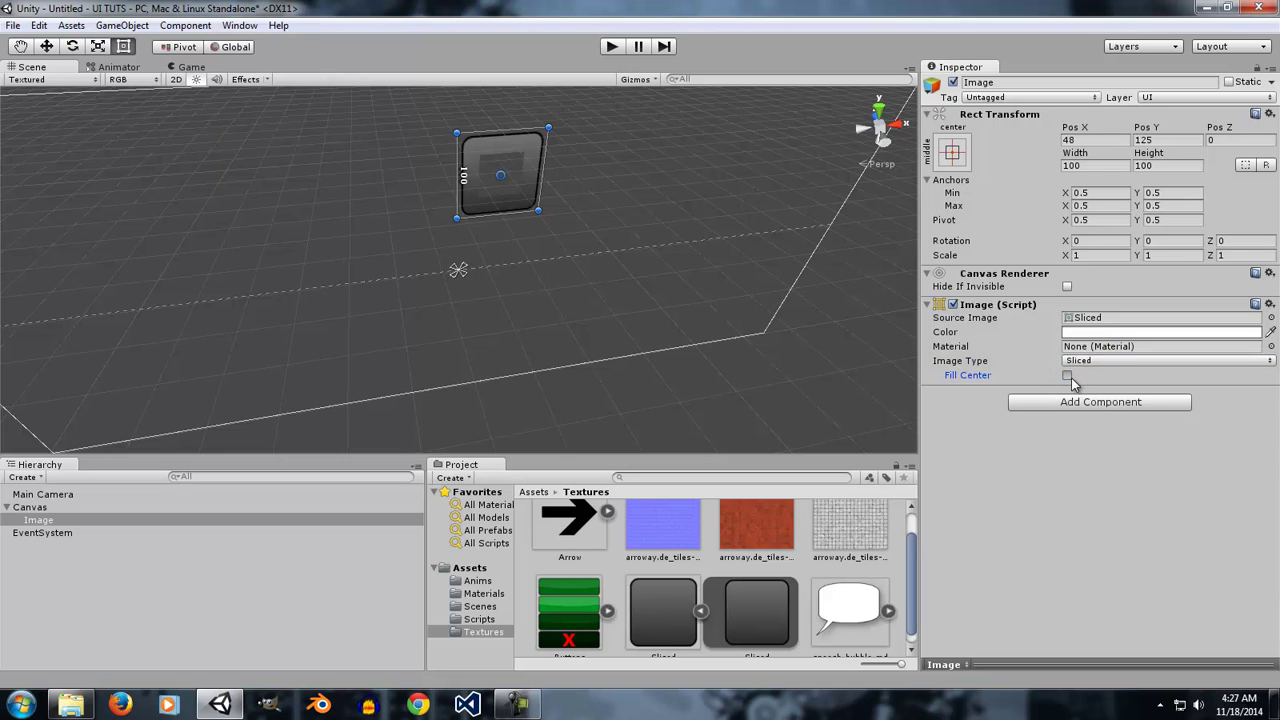
pyautogui.click(1068, 376)
pyautogui.moveTo(876, 330); pyautogui.dragTo(640, 95, button='middle')
pyautogui.click(1068, 376)
pyautogui.click(1068, 376)
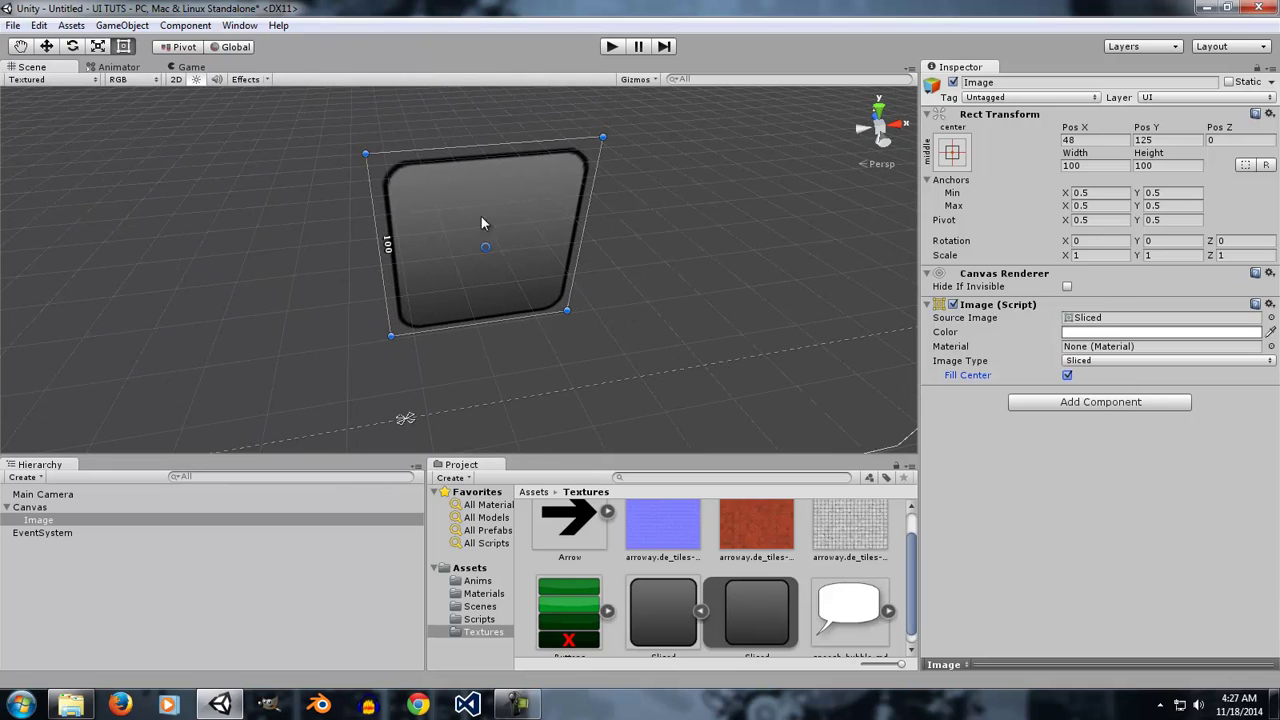
pyautogui.click(1067, 376)
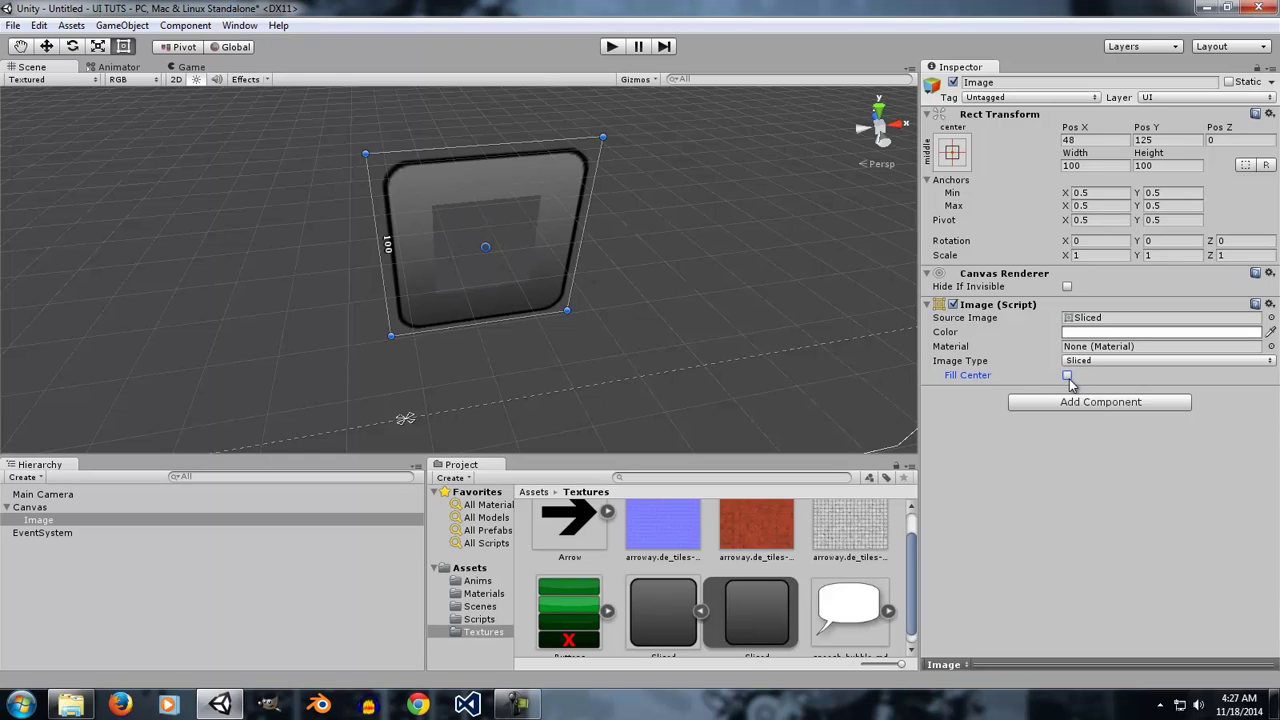
pyautogui.click(1068, 376)
# Step: Set the Image's type to Filled and try the Fill Amount slider with Radial360, returning it to 1
pyautogui.click(1083, 362)
pyautogui.click(1099, 431)
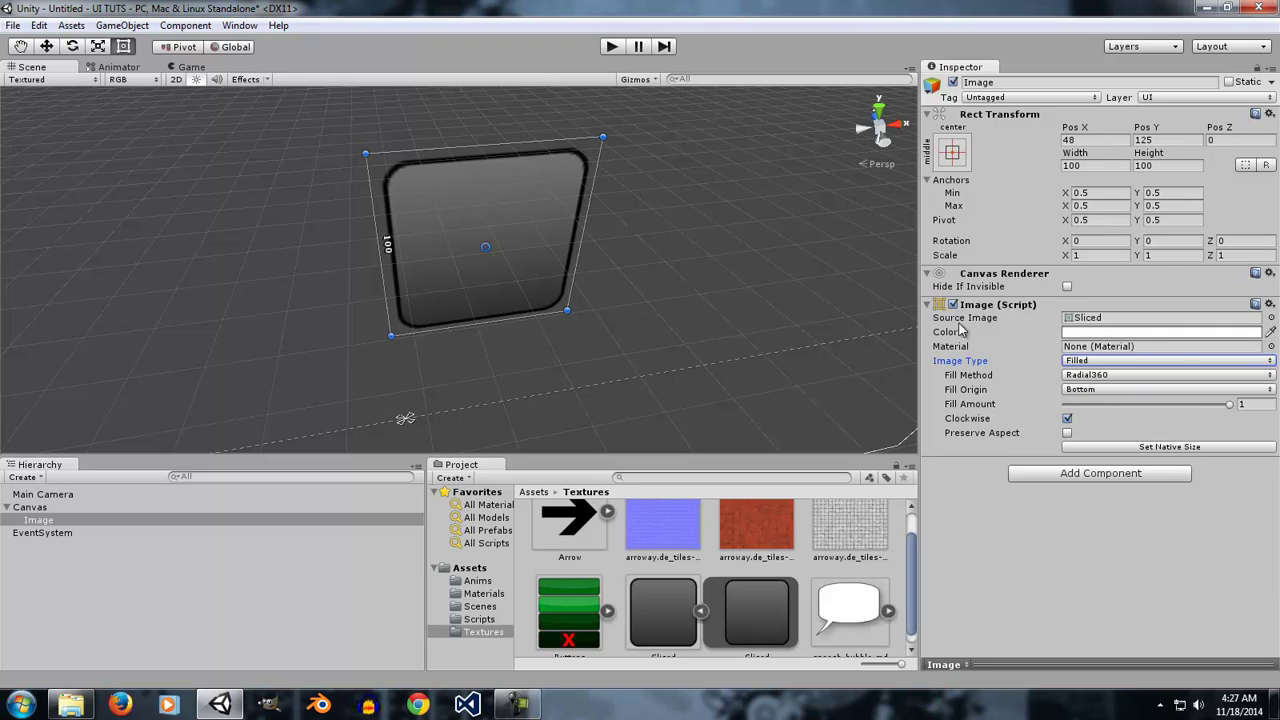
pyautogui.moveTo(1229, 408)
pyautogui.mouseDown()
pyautogui.moveTo(1120, 405)
pyautogui.moveTo(1232, 405)
pyautogui.mouseUp()
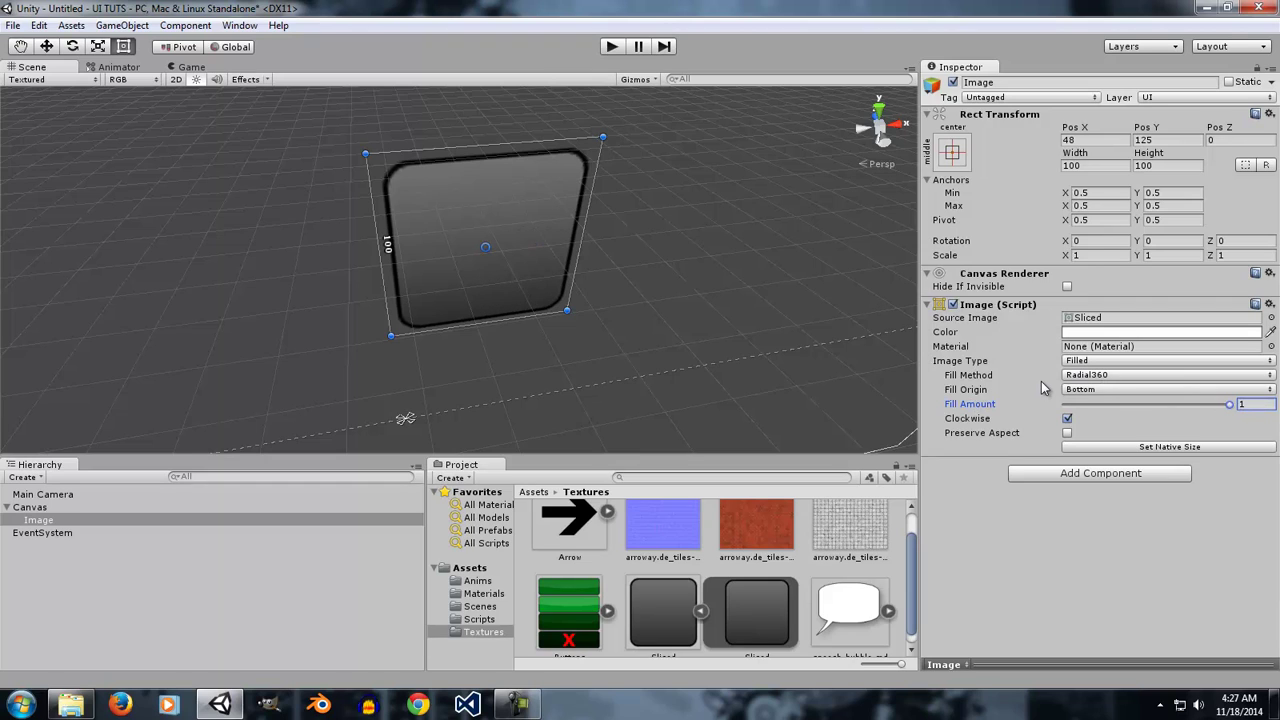
# Step: Try the Vertical and Radial180 fill methods, varying the Fill Amount and returning it to 1
pyautogui.click(1100, 375)
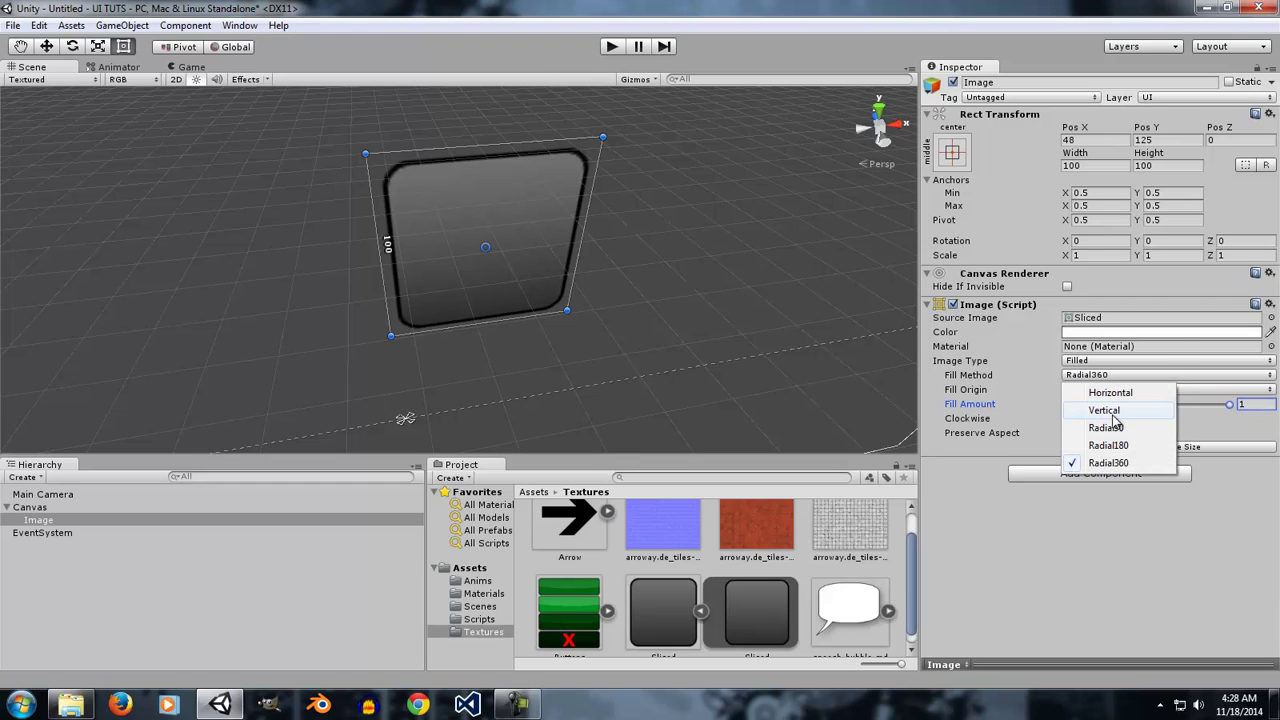
pyautogui.click(1118, 411)
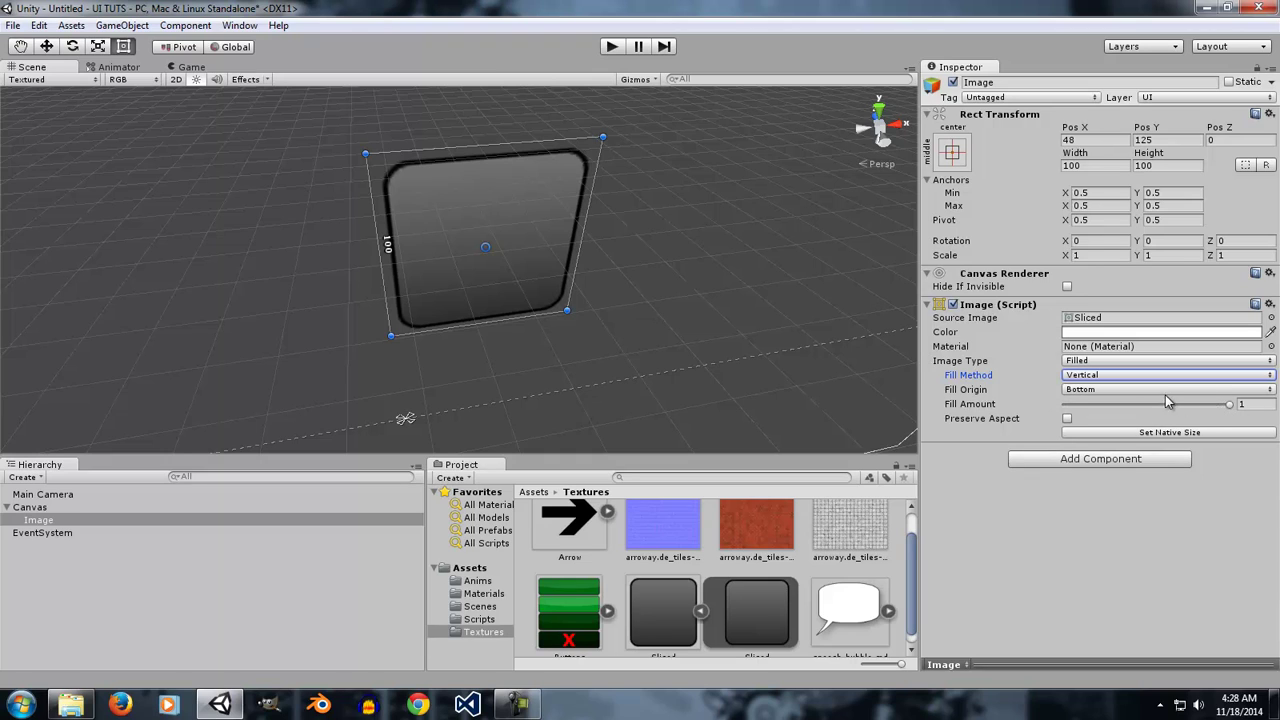
pyautogui.moveTo(1228, 404); pyautogui.dragTo(1262, 401)
pyautogui.click(1170, 376)
pyautogui.click(1145, 445)
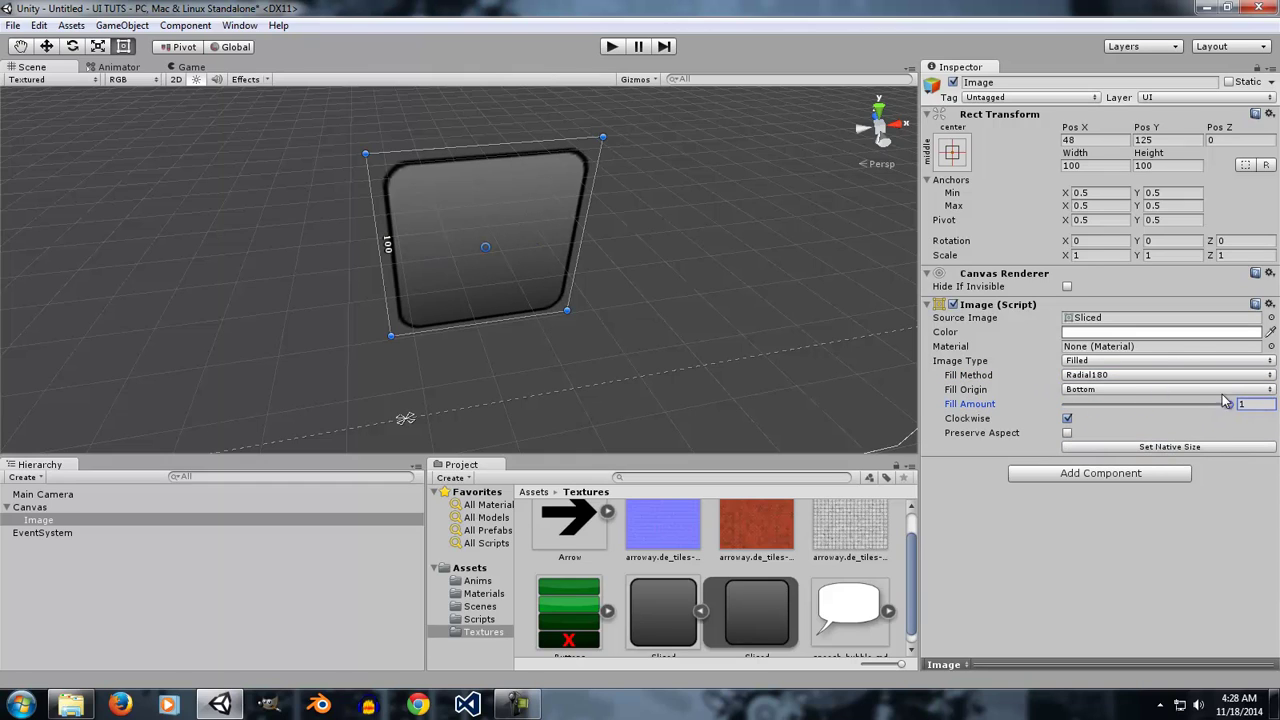
# Step: Switch the fill method back to Radial360 and vary the Fill Amount, returning it to 1
pyautogui.click(1135, 375)
pyautogui.click(1095, 469)
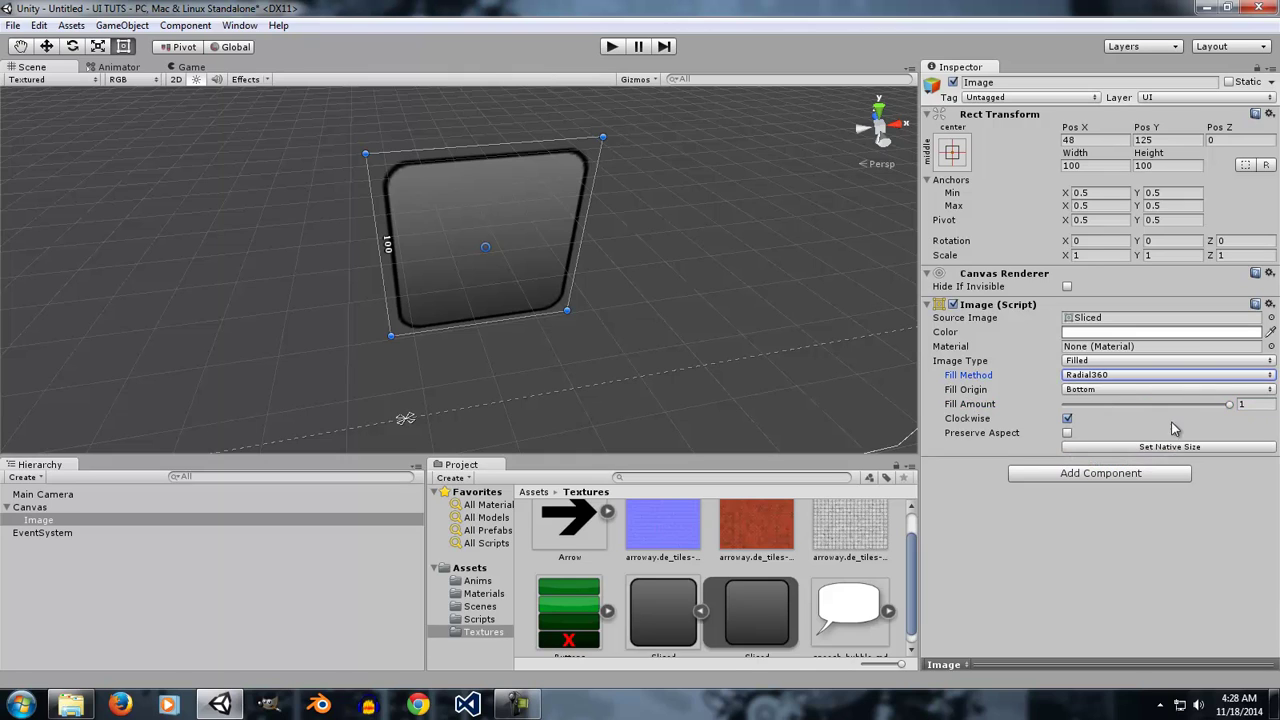
pyautogui.moveTo(1230, 406); pyautogui.dragTo(1270, 425)
# Step: Set the fill method to Horizontal, vary the Fill Amount back to 1, and review the Fill Origin options, keeping Left
pyautogui.click(1140, 380)
pyautogui.click(1112, 394)
pyautogui.moveTo(1235, 407)
pyautogui.mouseDown()
pyautogui.moveTo(1068, 406)
pyautogui.moveTo(1232, 406)
pyautogui.mouseUp()
pyautogui.click(1104, 390)
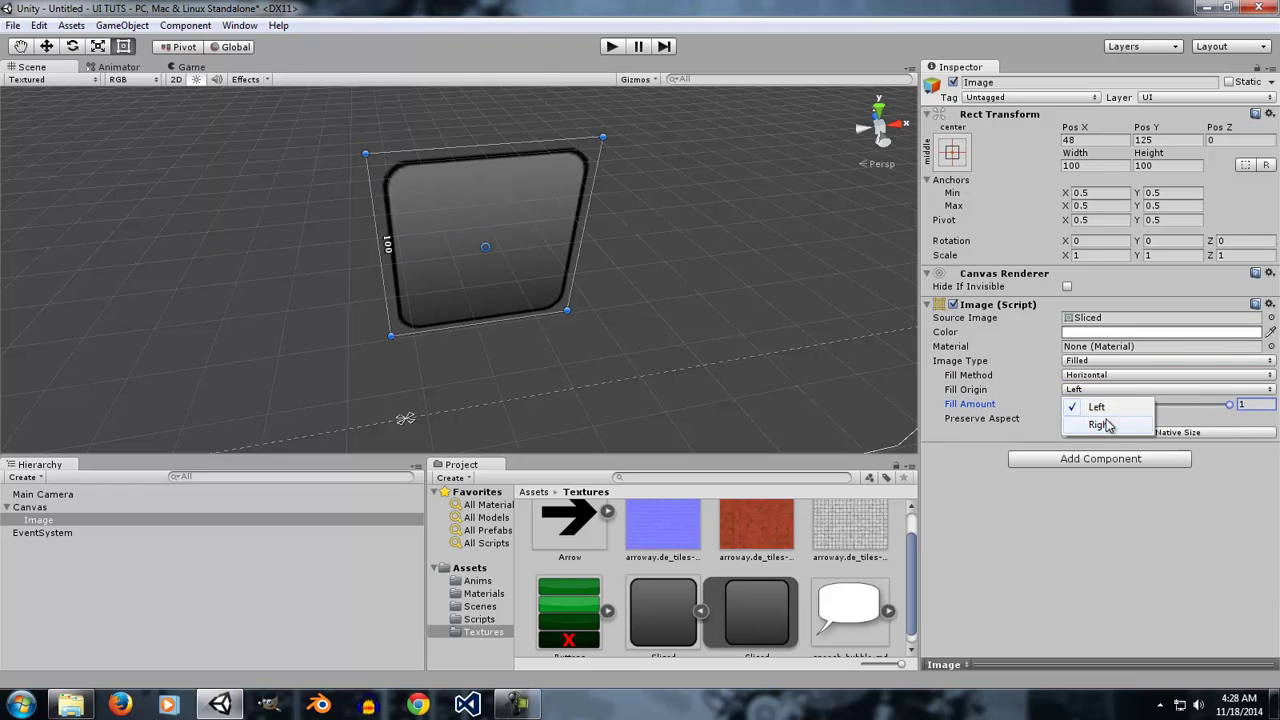
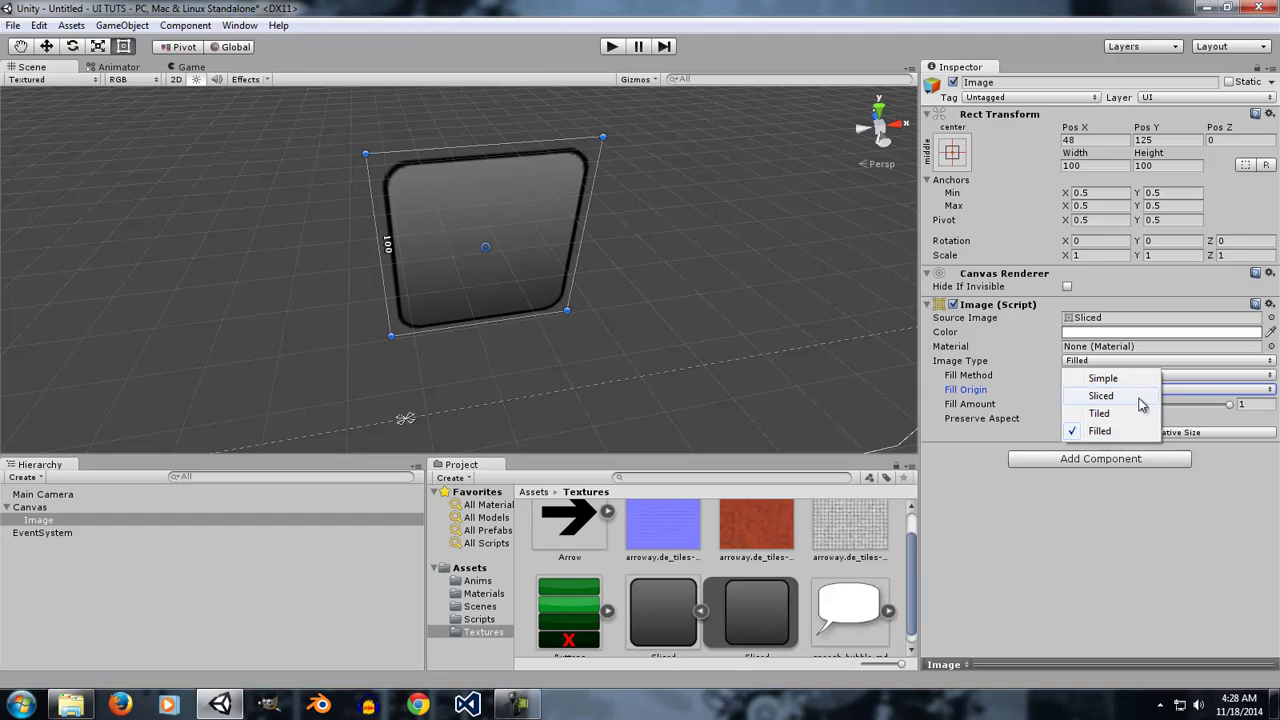
pyautogui.click(1211, 512)
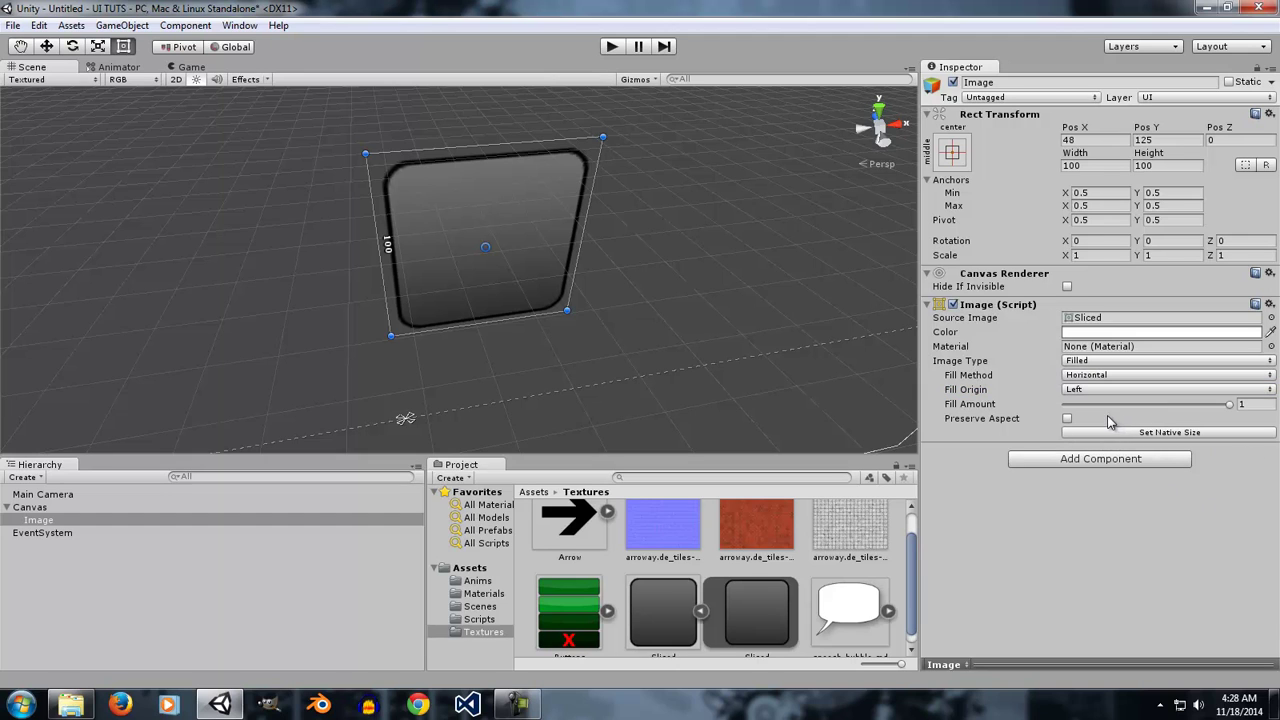
# Step: Enlarge the filled Image from its upper corner to about 170 wide and 171 high
pyautogui.scroll(-3, 628, 230)
pyautogui.scroll(-2, 600, 243)
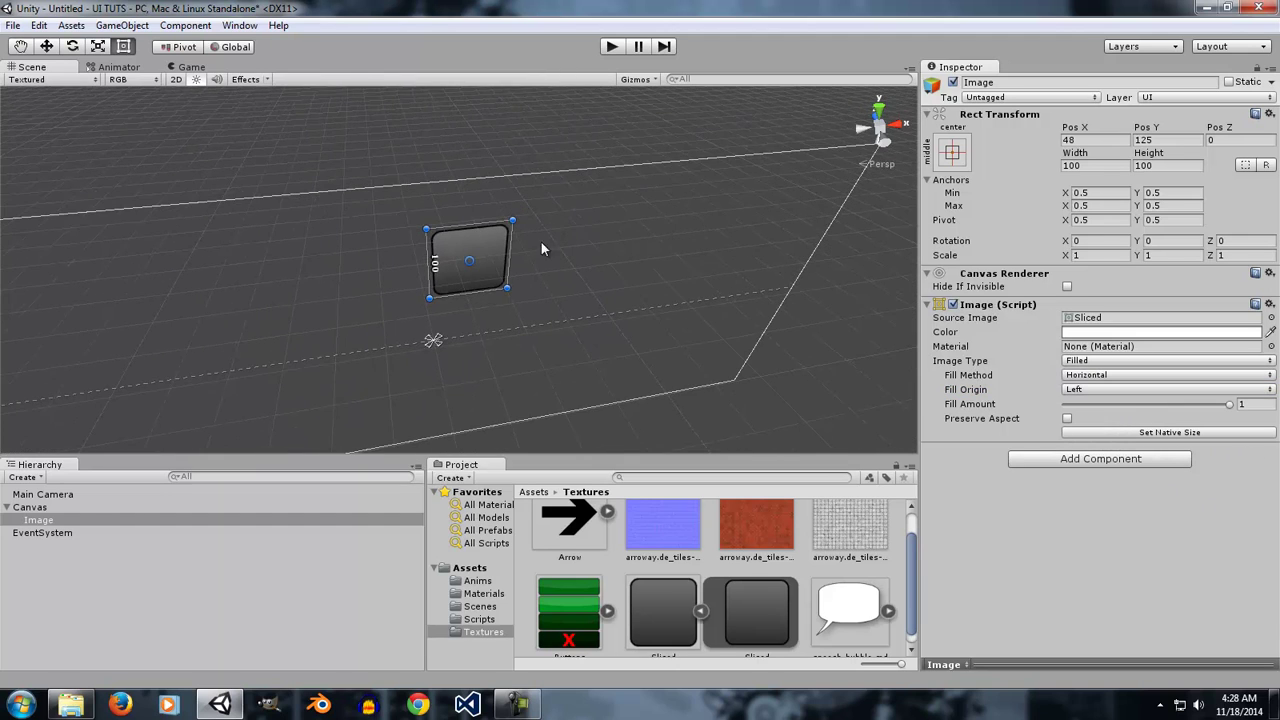
pyautogui.moveTo(514, 214); pyautogui.dragTo(581, 157)
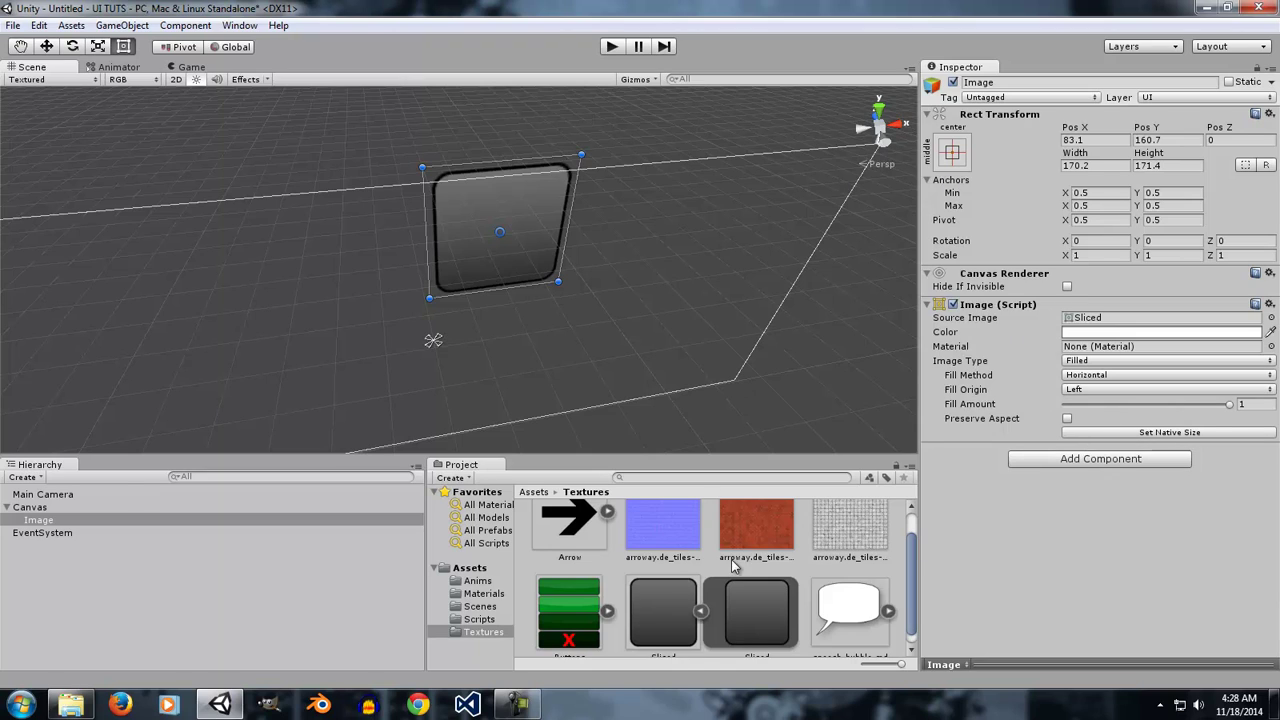
# Step: Reset the Image to its native size and compare its width and height with the Sliced sprite's settings
pyautogui.click(757, 610)
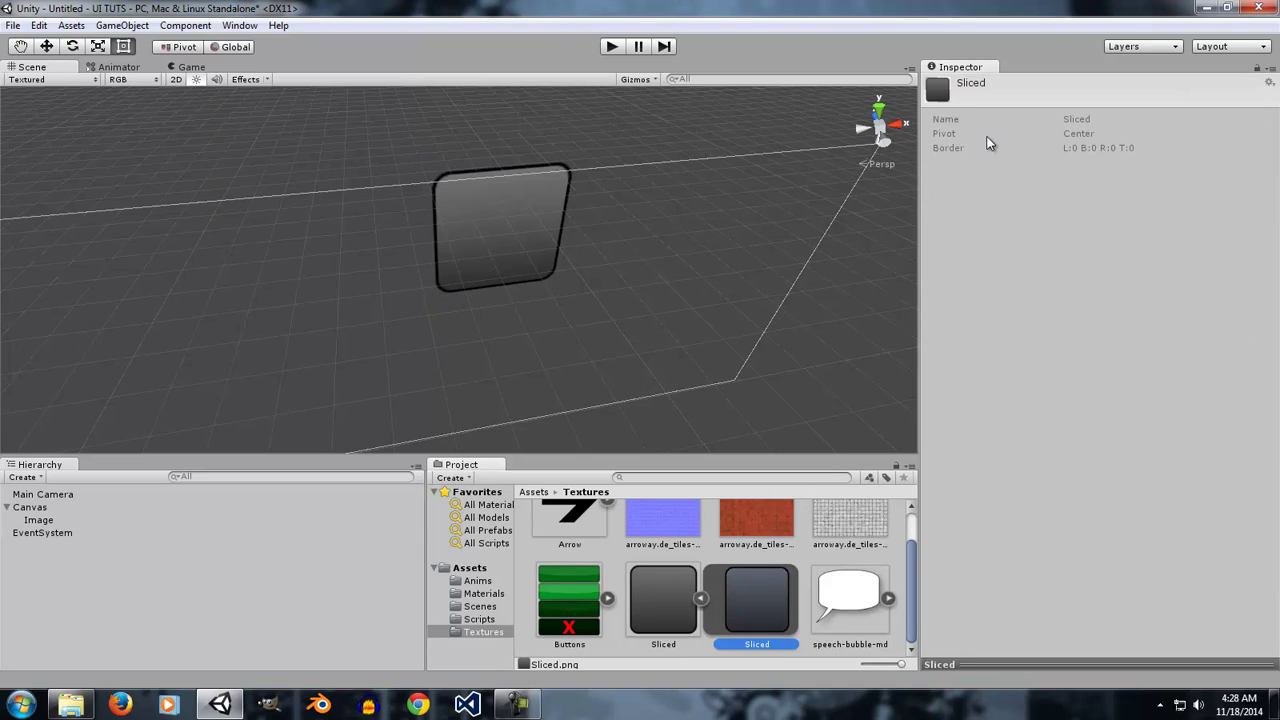
pyautogui.click(509, 207)
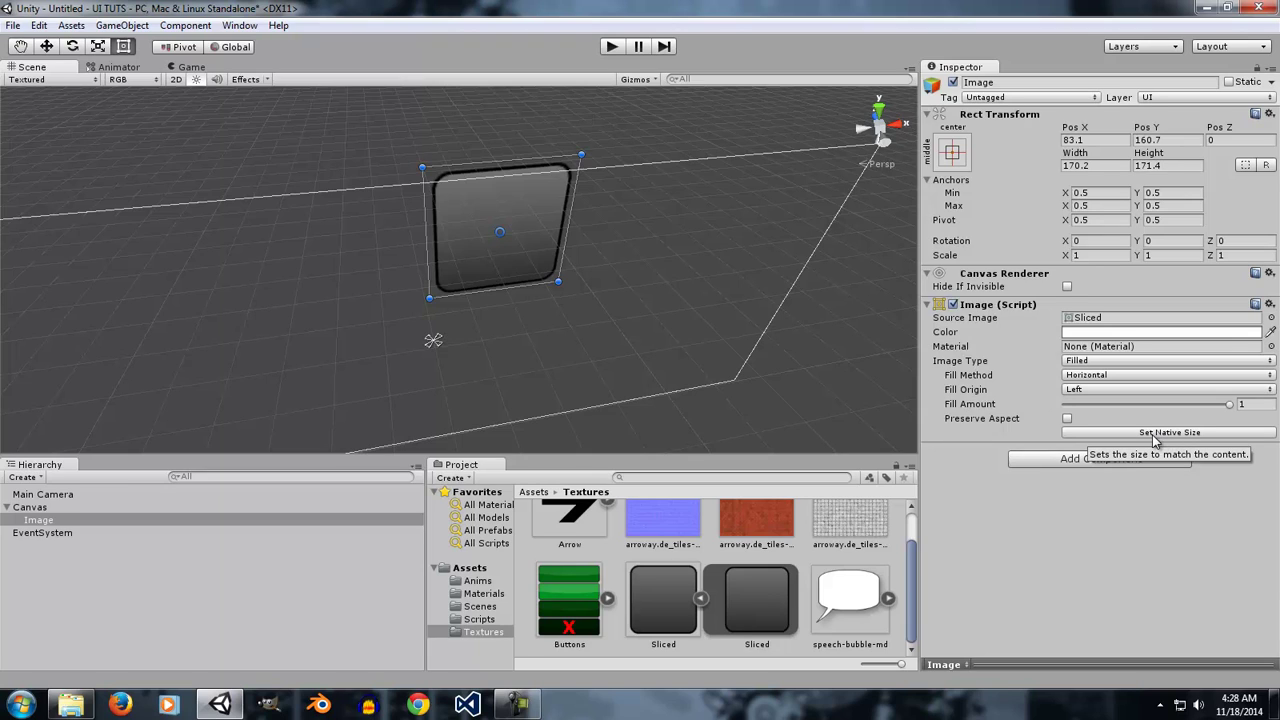
pyautogui.click(1158, 440)
pyautogui.click(1097, 165)
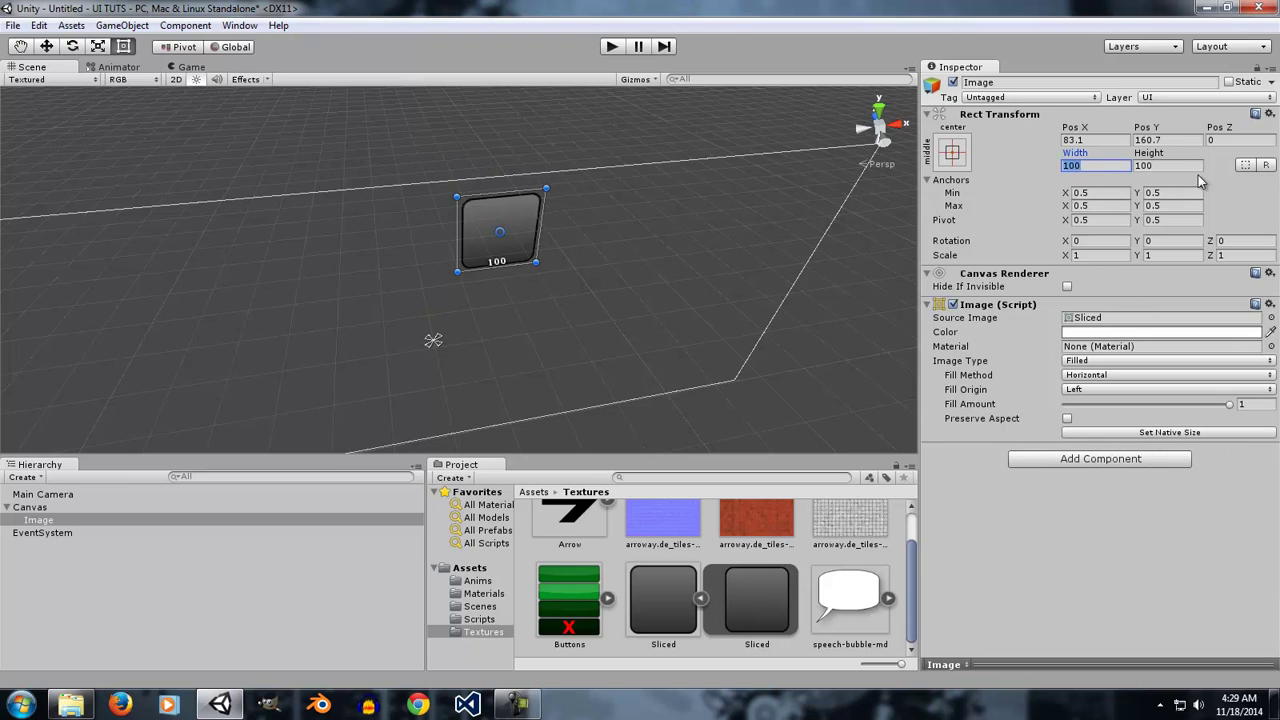
pyautogui.press('Tab')
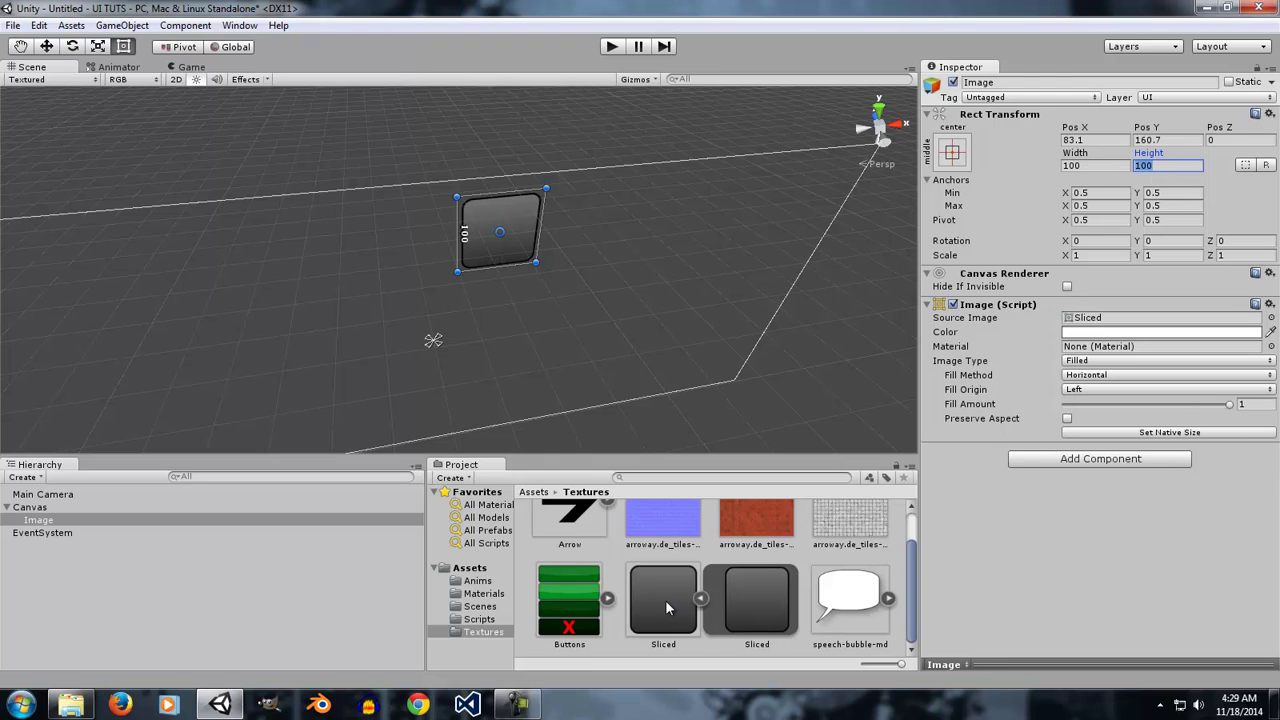
pyautogui.click(663, 600)
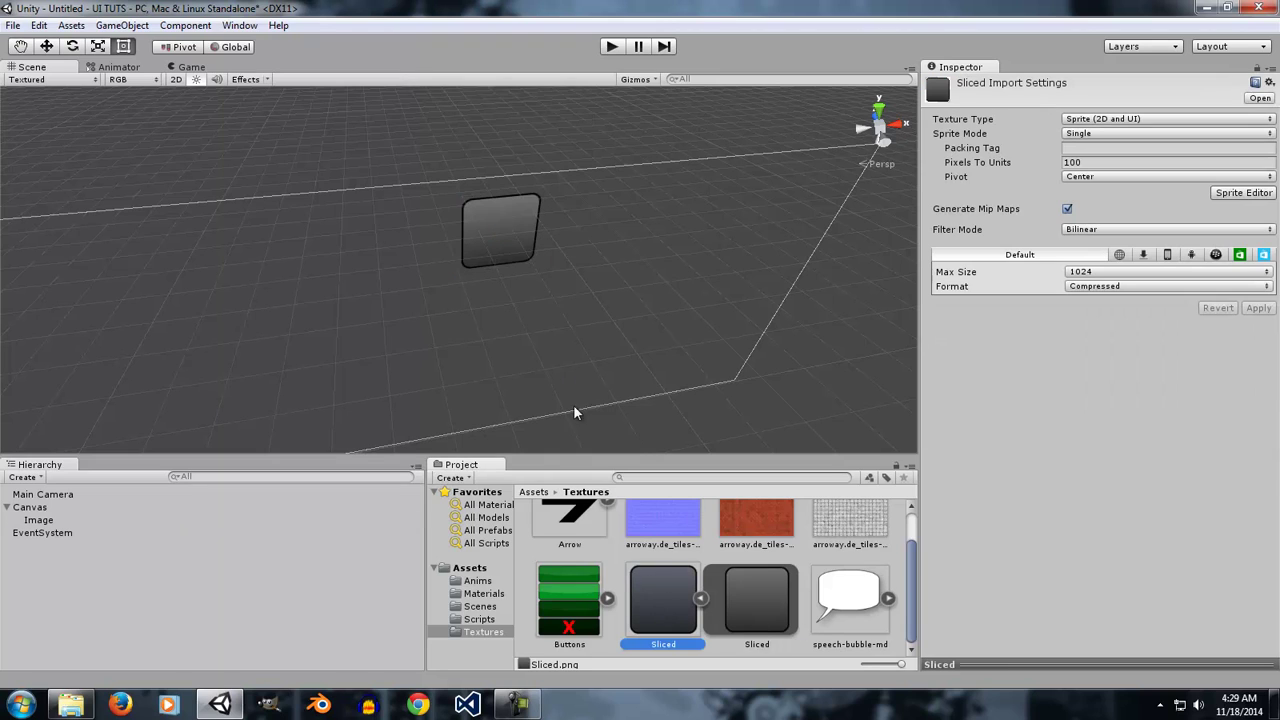
pyautogui.click(523, 210)
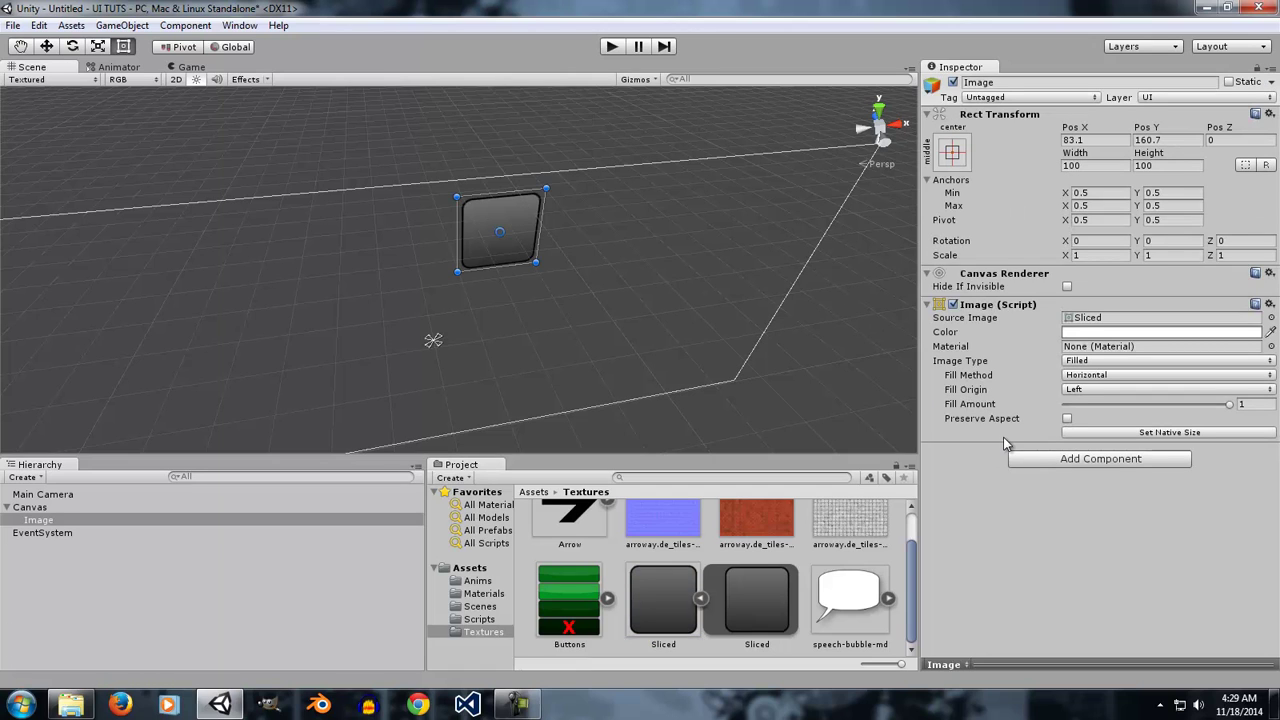
# Step: Set the Image's type back to Simple
pyautogui.scroll(-3, 541, 366)
pyautogui.moveTo(541, 366)
pyautogui.keyDown('alt'); pyautogui.mouseDown()
pyautogui.moveTo(560, 349)
pyautogui.moveTo(591, 214)
pyautogui.moveTo(651, 323)
pyautogui.moveTo(608, 390)
pyautogui.moveTo(606, 294)
pyautogui.moveTo(634, 346)
pyautogui.moveTo(560, 352)
pyautogui.mouseUp(); pyautogui.keyUp('alt')
pyautogui.click(1070, 362)
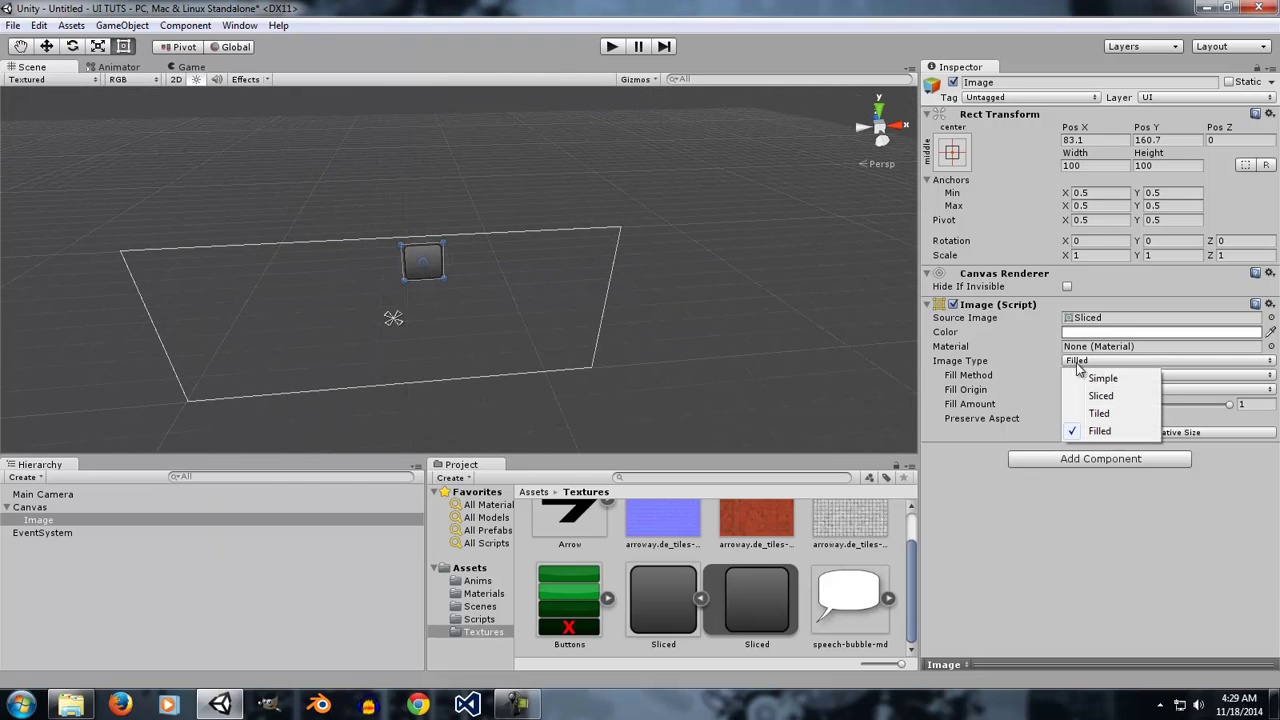
pyautogui.click(1107, 373)
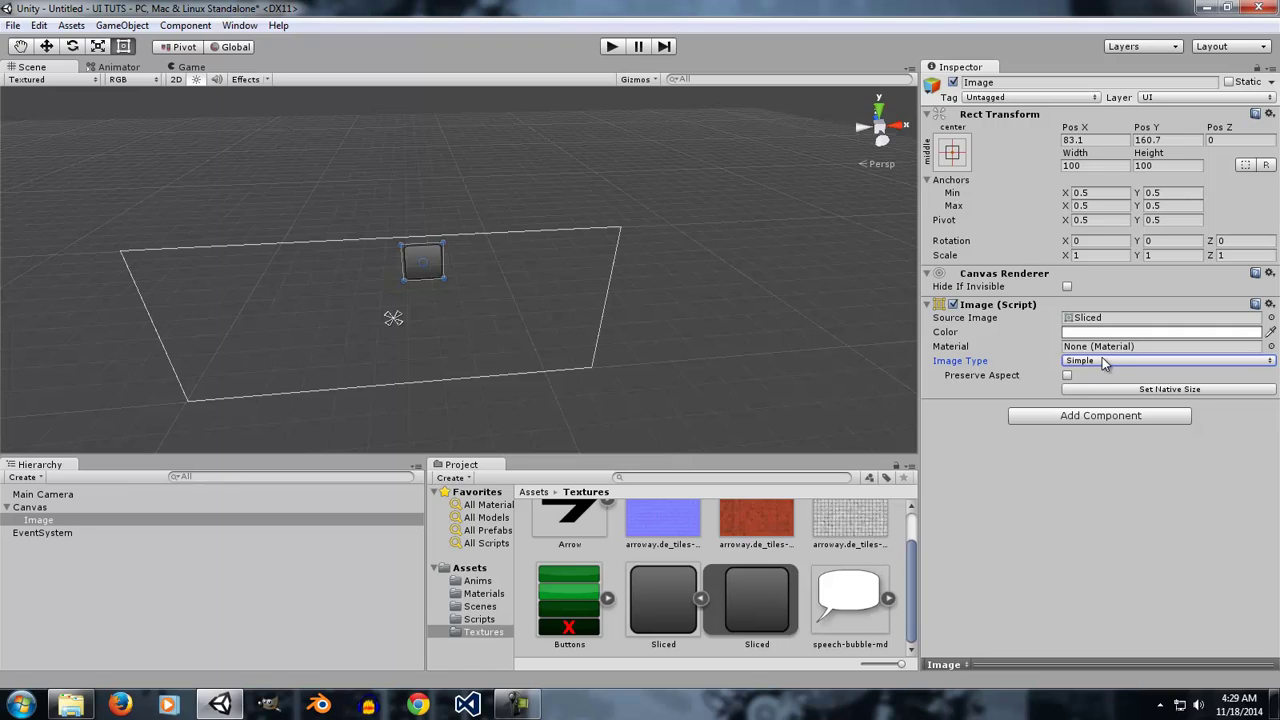